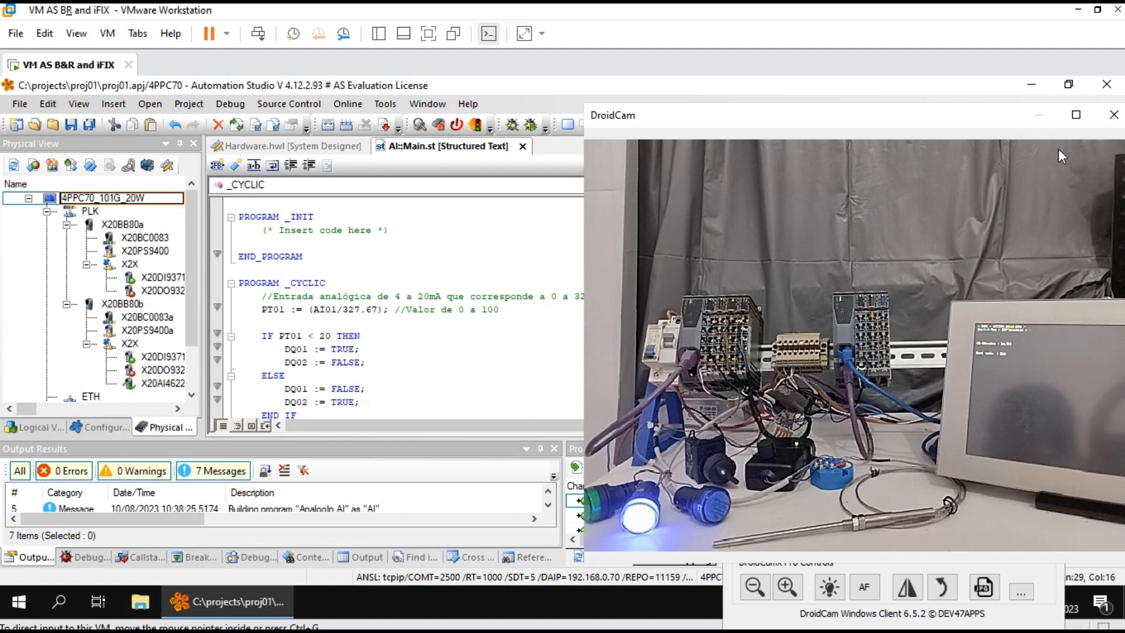
Open the software configuration of the 4PPC70_101G_20W controller in an enlarged editor area and collapse Cyclic #4
left_click(524, 247)
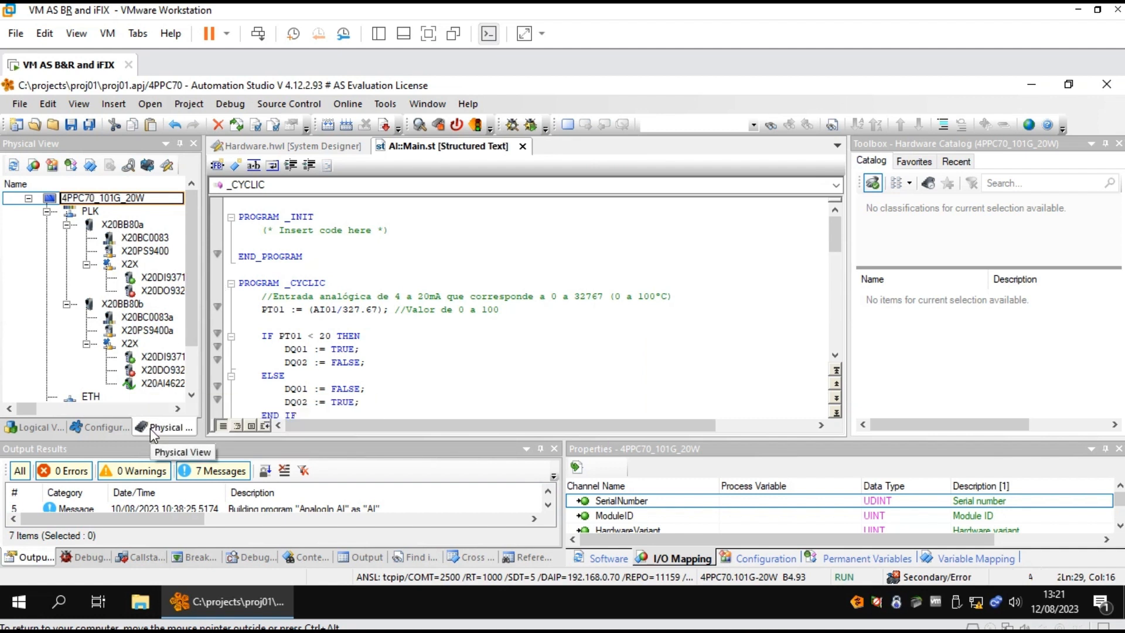
double_click(102, 199)
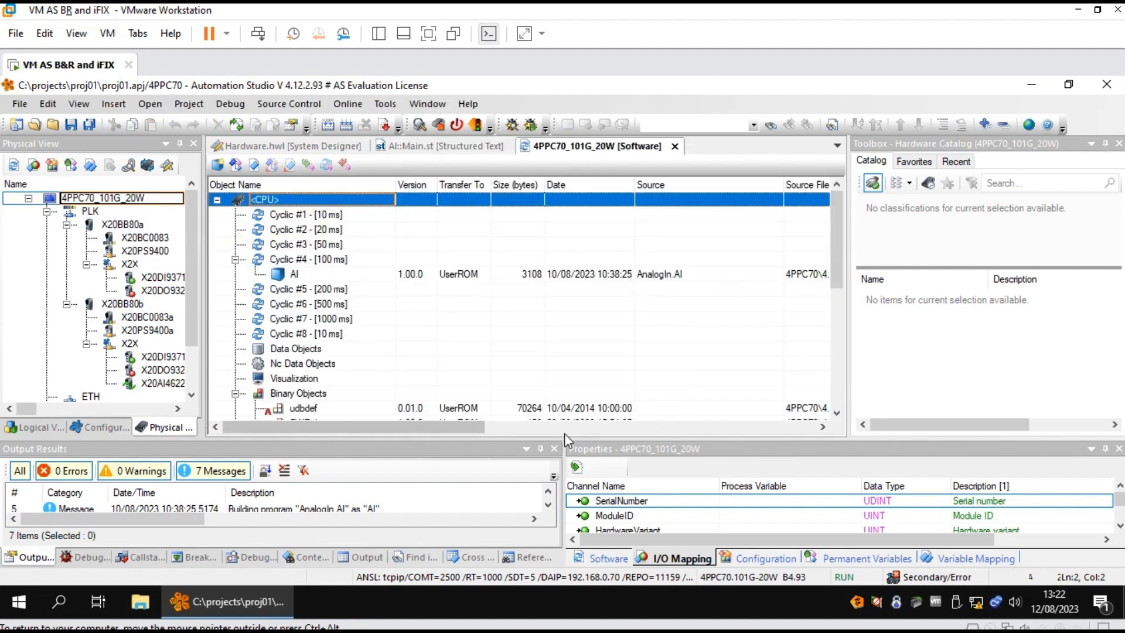
left_click_drag(563, 437, 563, 500)
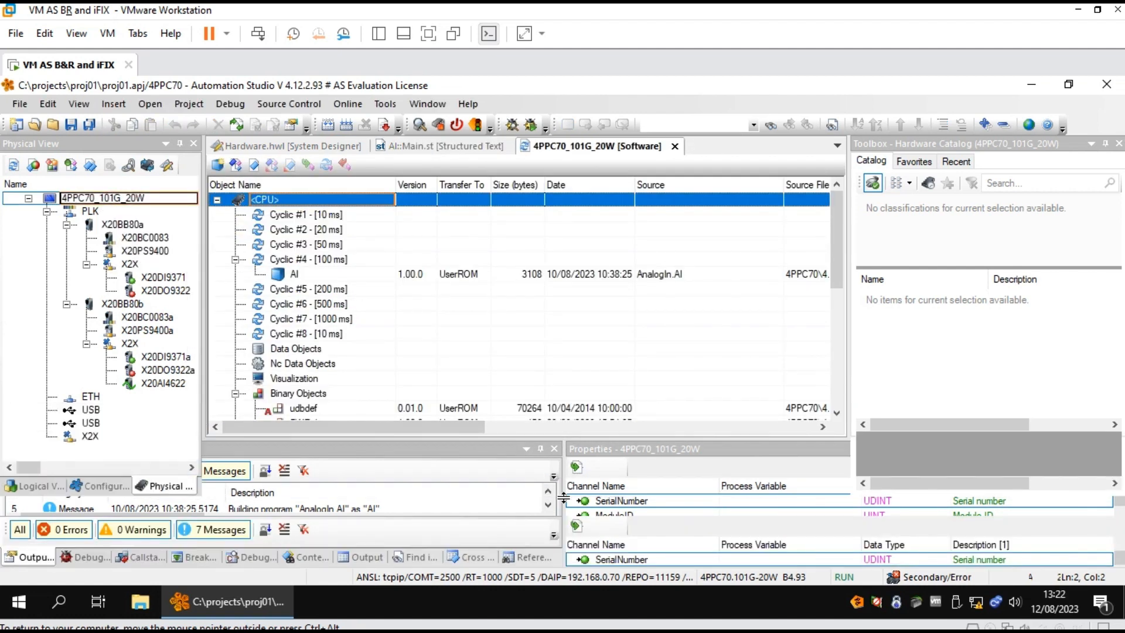
left_click(235, 260)
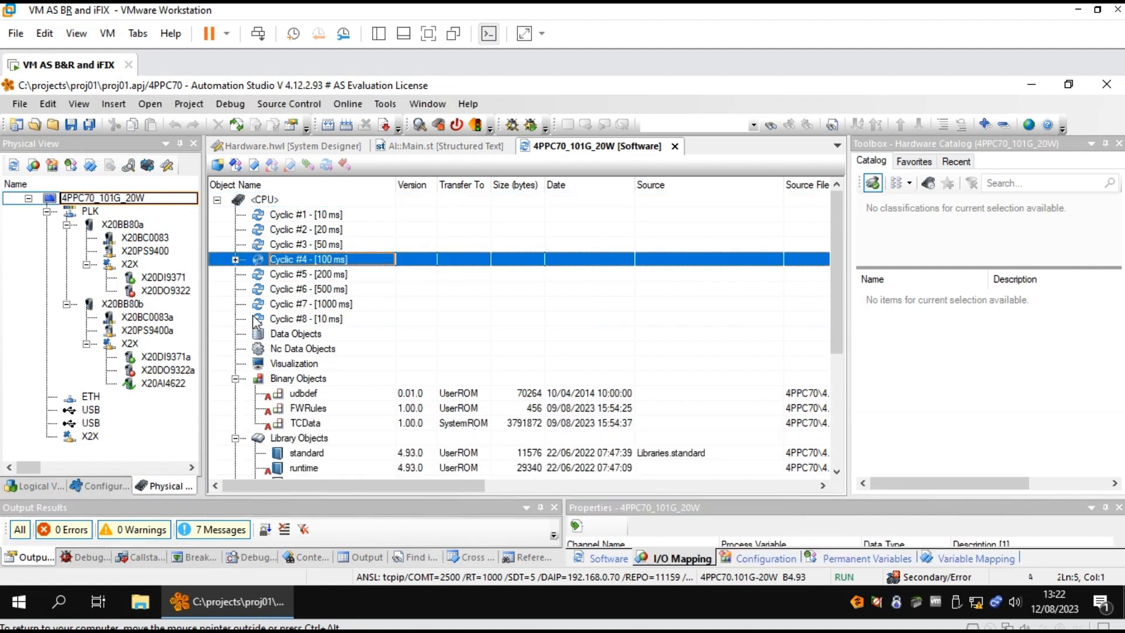
Examine the cyclic task classes and their cycle times one by one, from Cyclic #1 to Cyclic #8
left_click(321, 216)
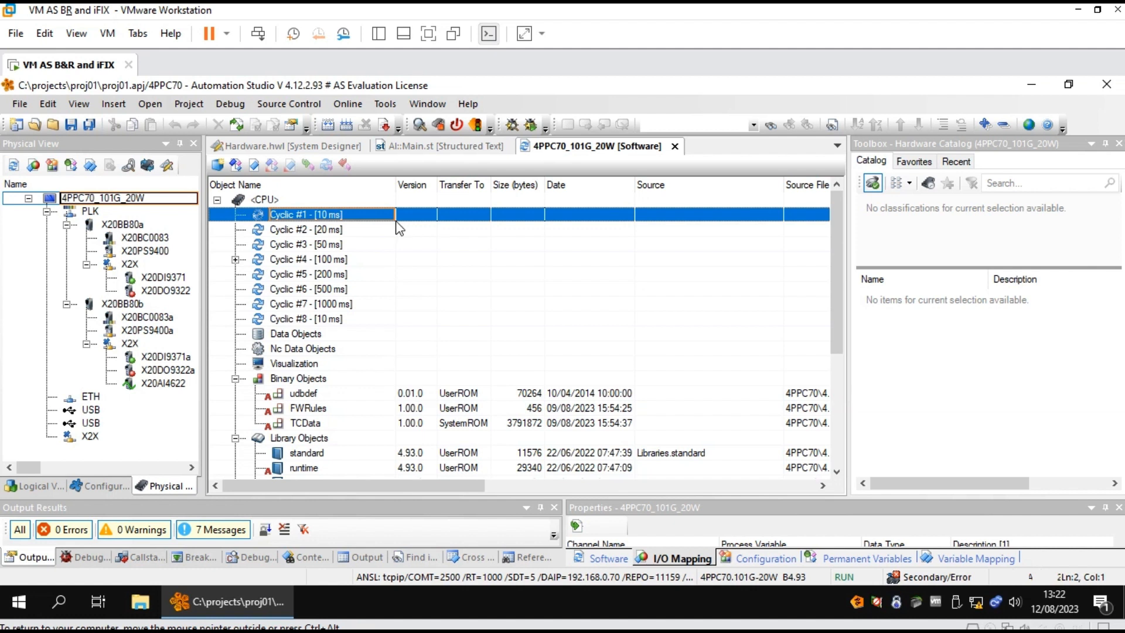
key("Down")
key("Down")
key("Down")
key("Down")
key("Down")
key("Down")
key("Down")
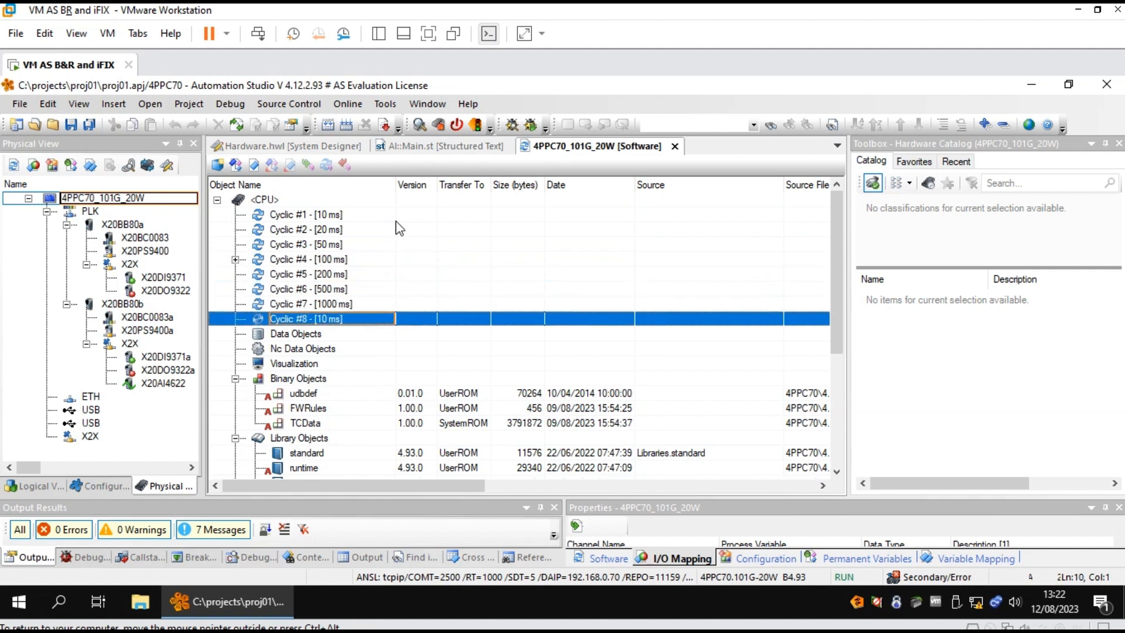
left_click(296, 217)
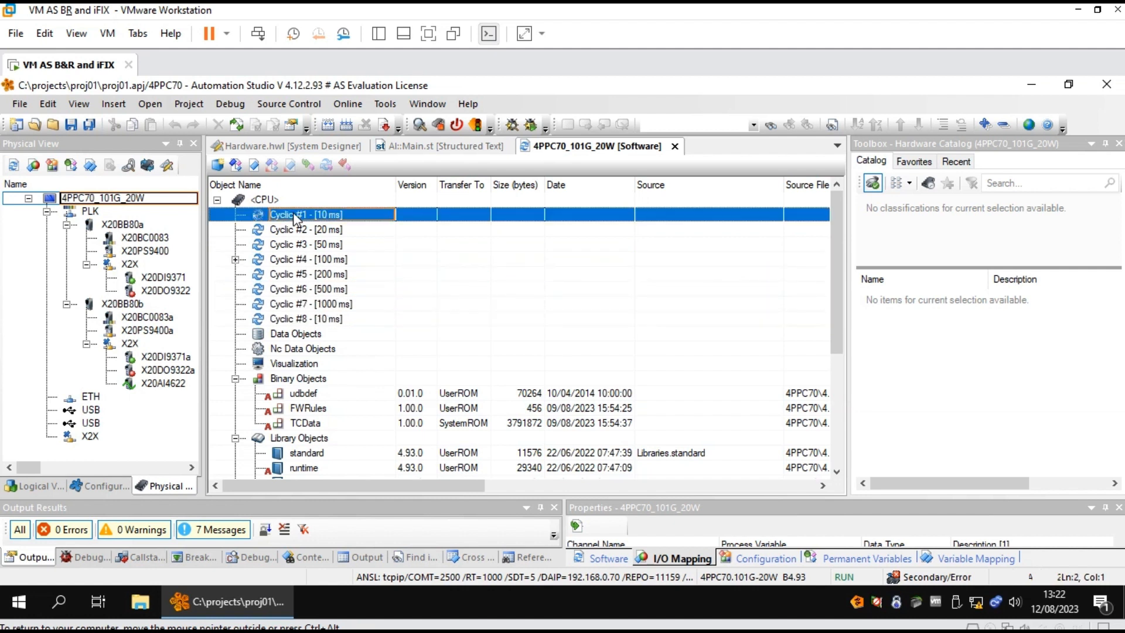
key("Down")
key("Down")
key("Down")
key("Down")
key("Down")
key("Down")
key("Down")
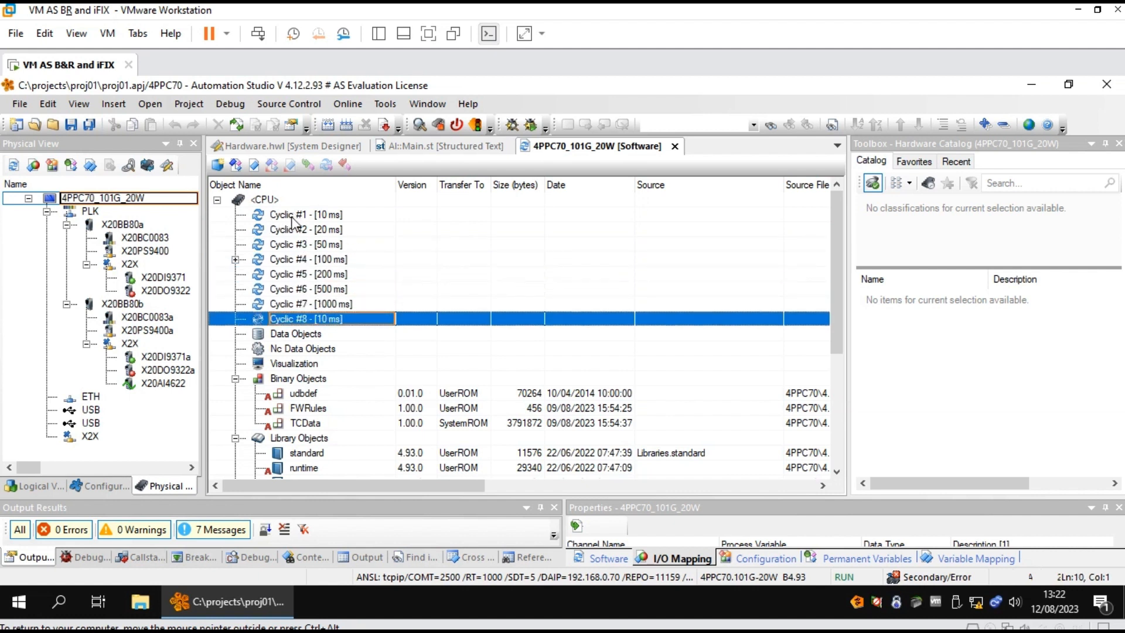
left_click(323, 218)
left_click(323, 220)
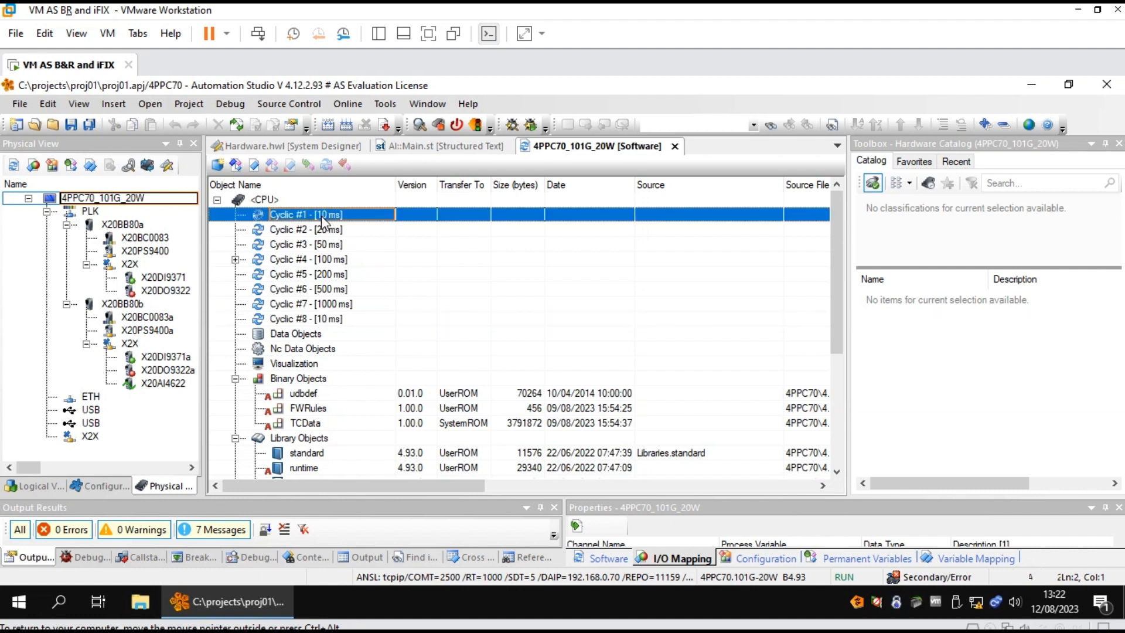
left_click(366, 232)
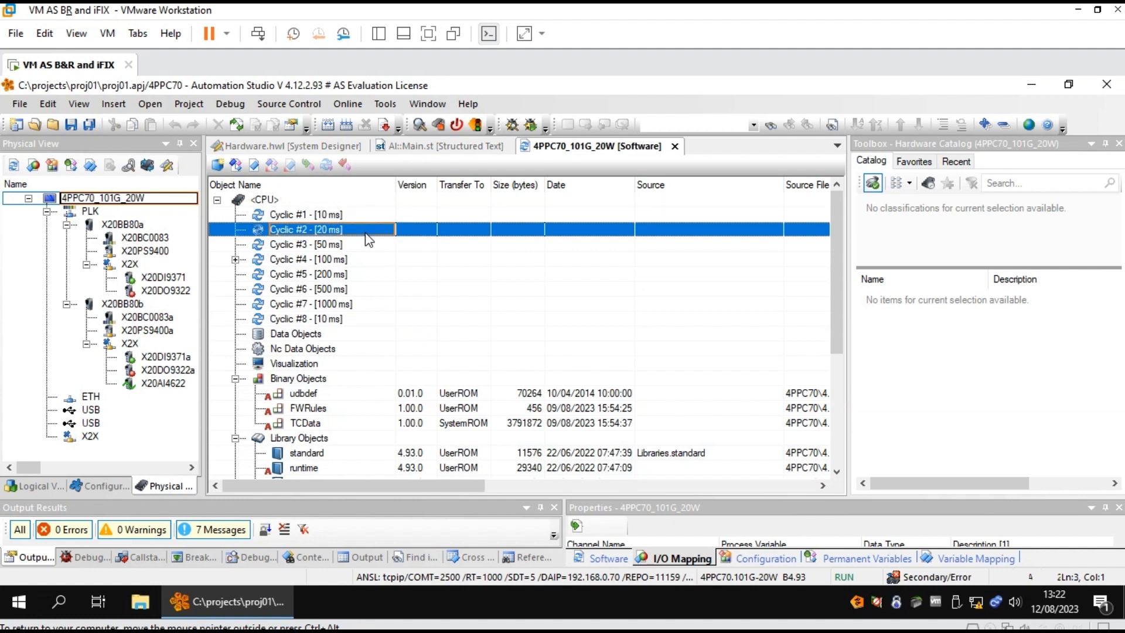
key("Down")
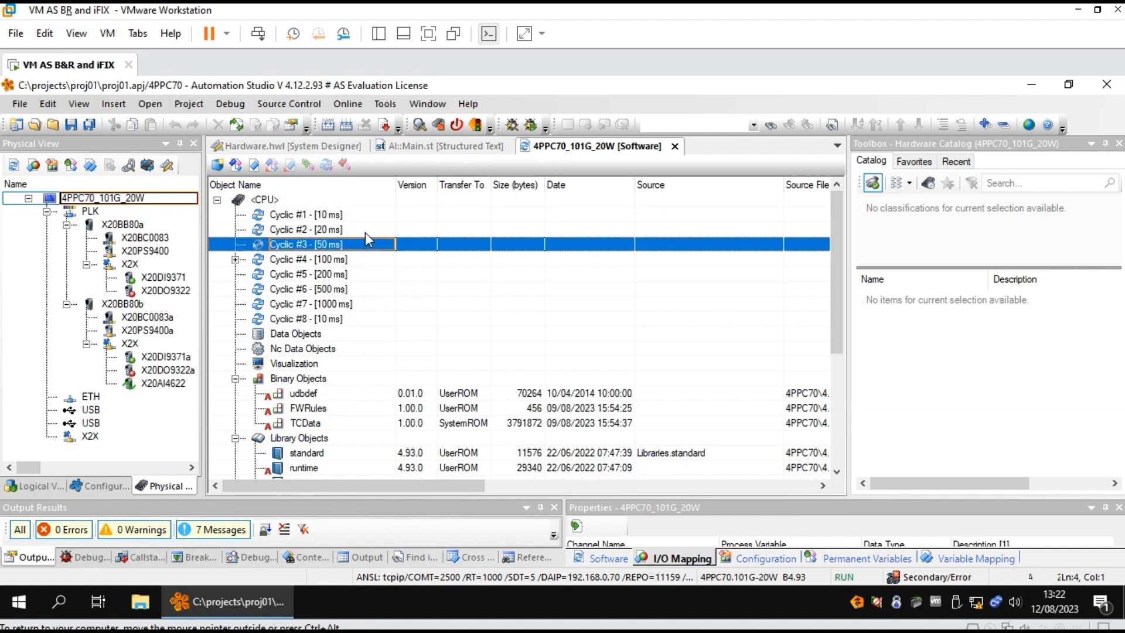
key("Down")
key("Down")
key("Down")
key("Down")
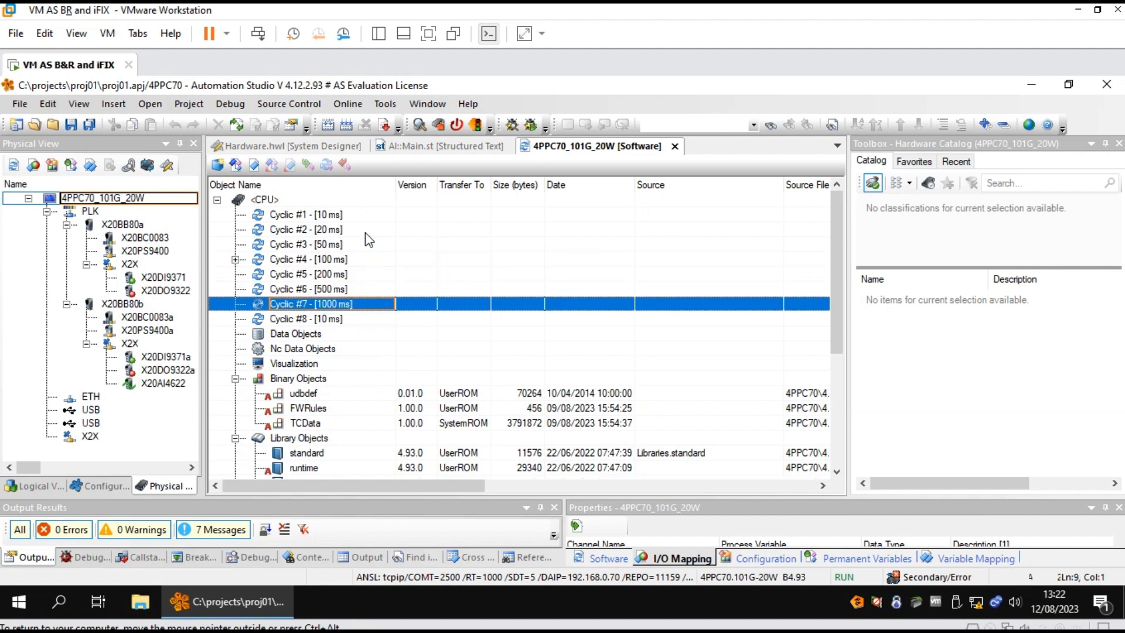
key("Down")
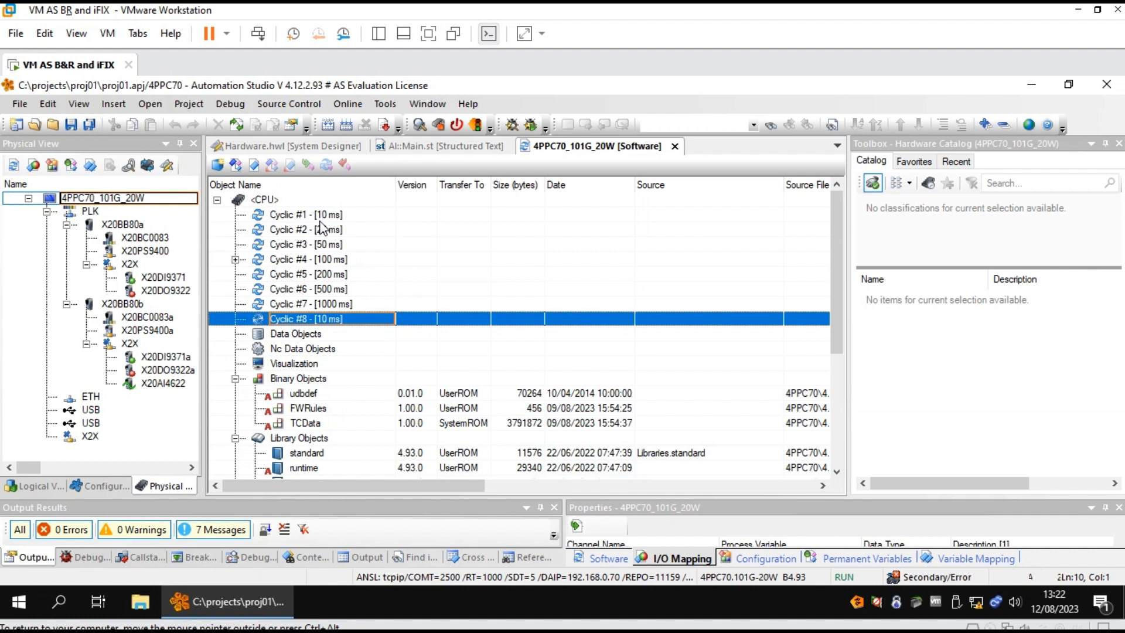
Compare the cycle times of the two highest-priority task classes, Cyclic #1 and Cyclic #2
left_click(275, 217)
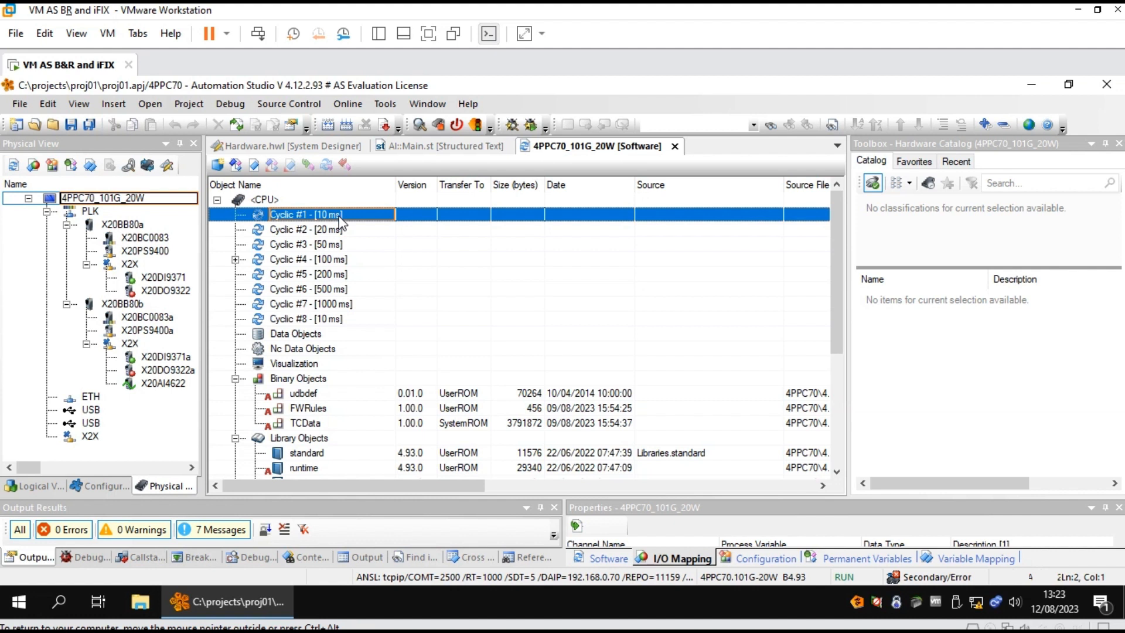
left_click(308, 232)
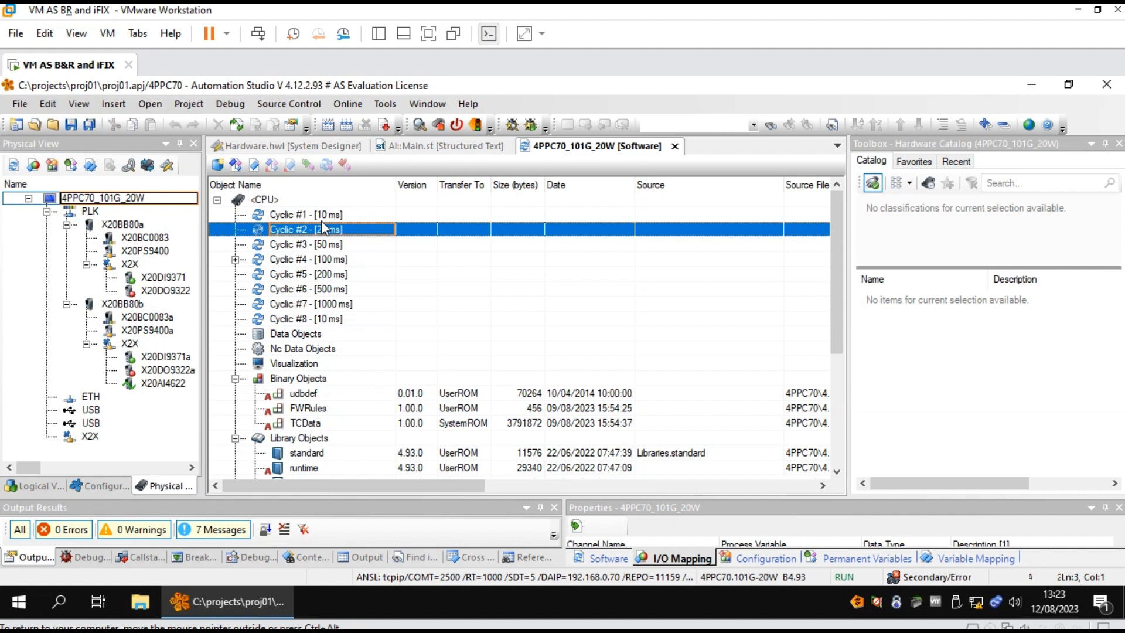
left_click(324, 219)
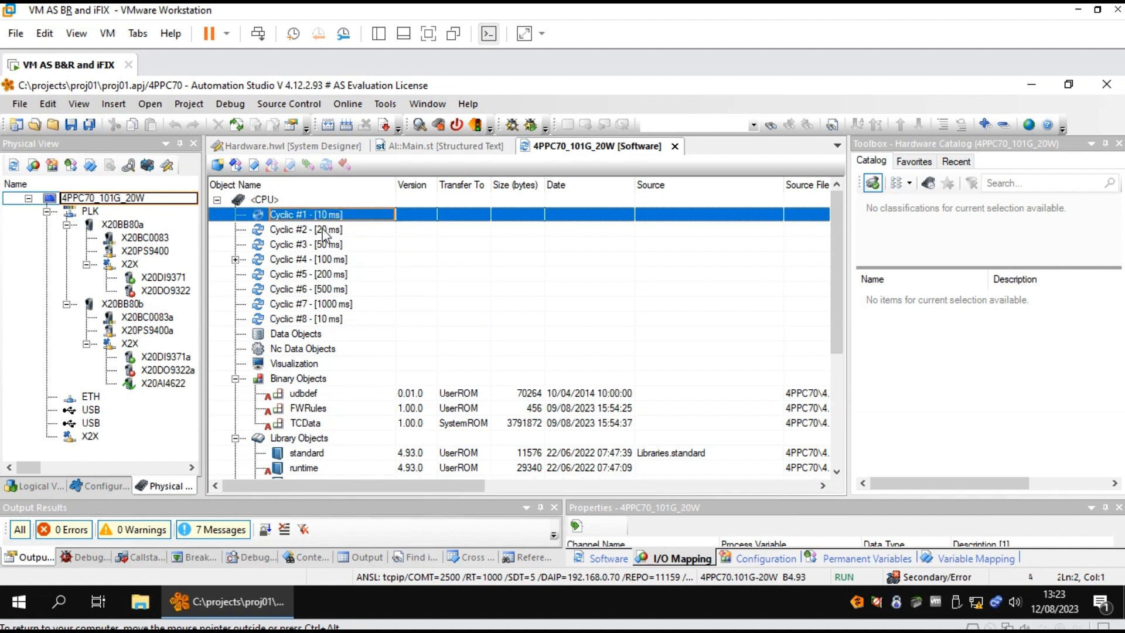
left_click(326, 232)
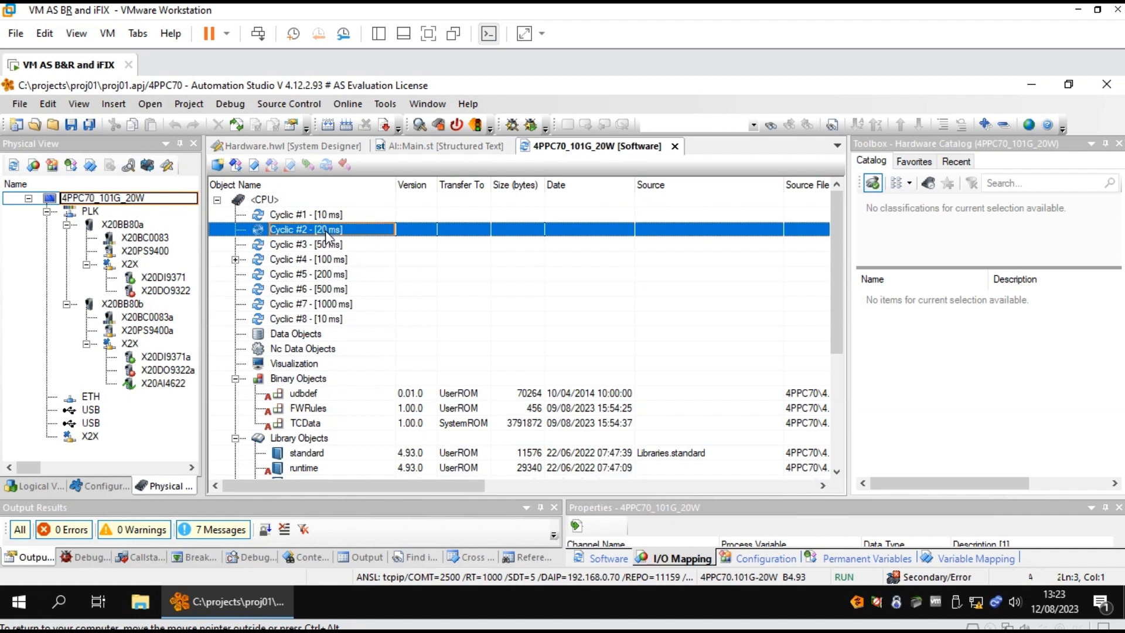
left_click(327, 217)
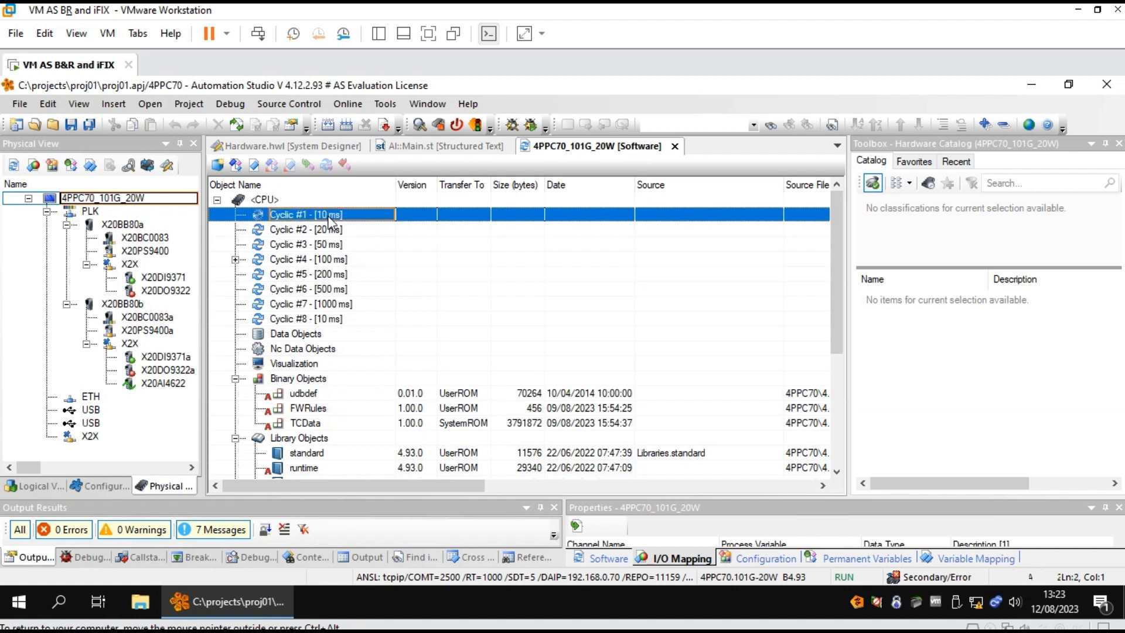
left_click(332, 230)
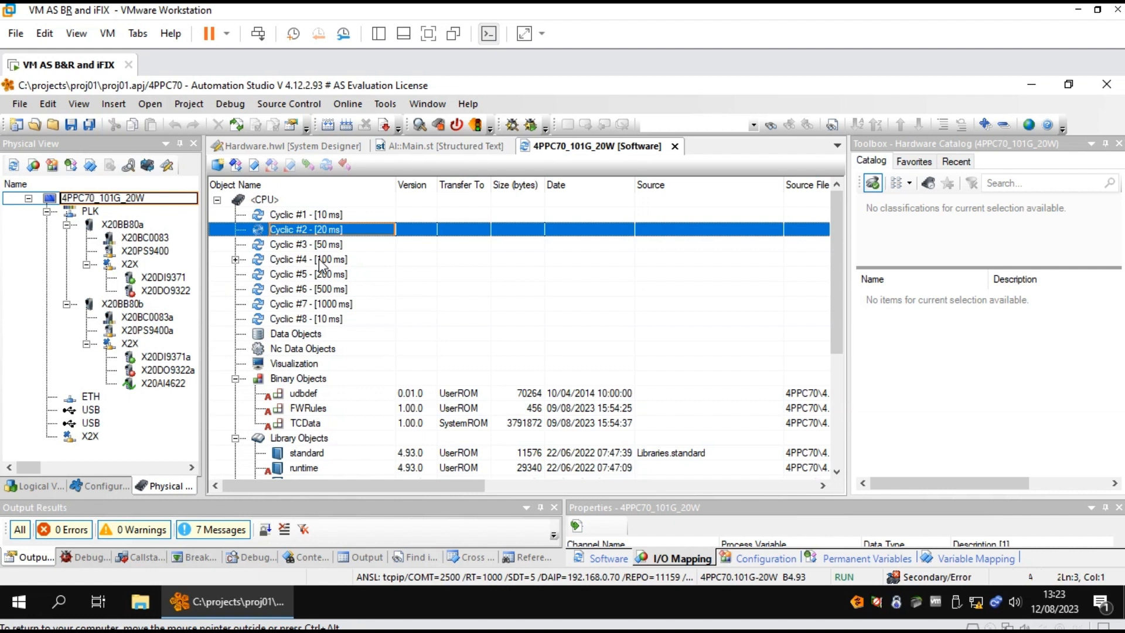
Examine the AI program assigned to Cyclic #4, comparing that task class with Cyclic #1, and leave Cyclic #4 collapsed
left_click(277, 262)
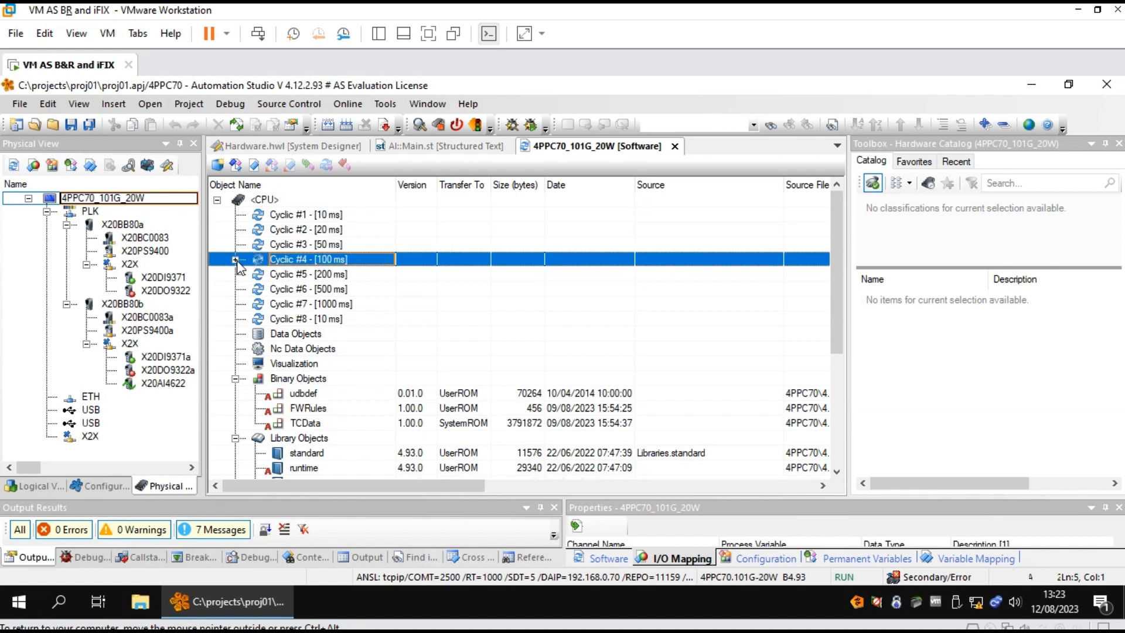
left_click(235, 260)
left_click(280, 276)
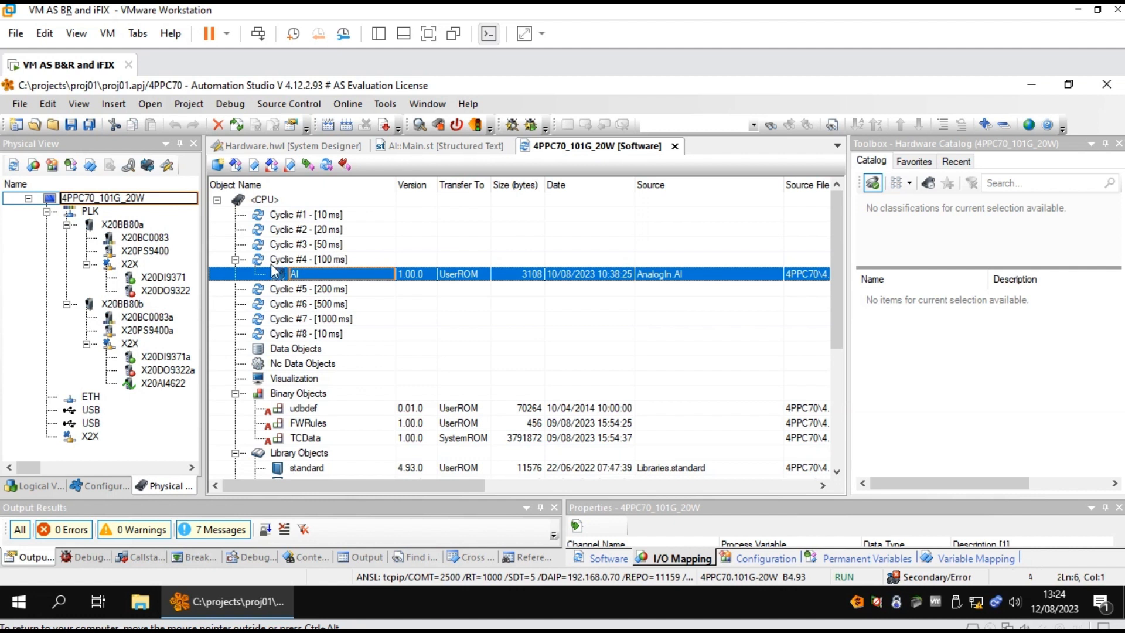
left_click(236, 260)
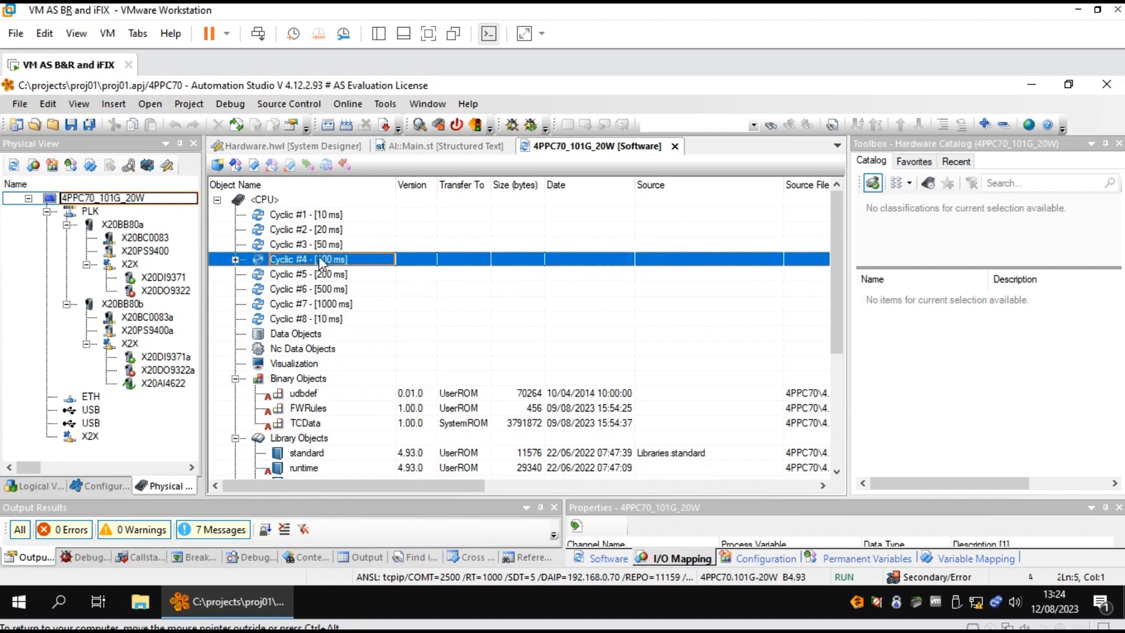
left_click(343, 218)
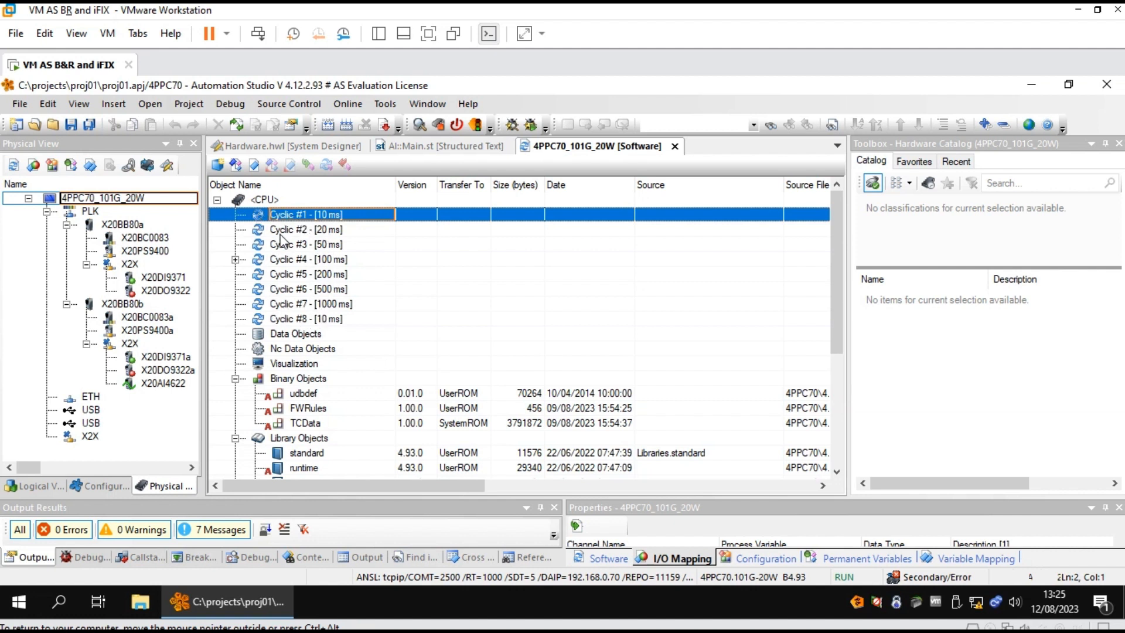
left_click(235, 259)
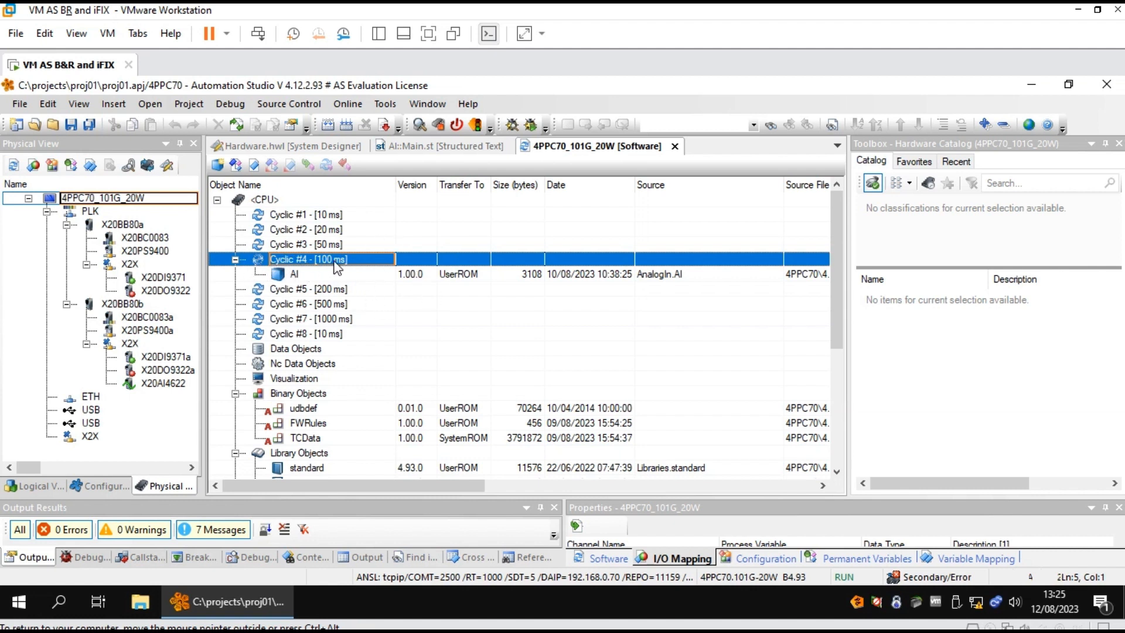
left_click(235, 259)
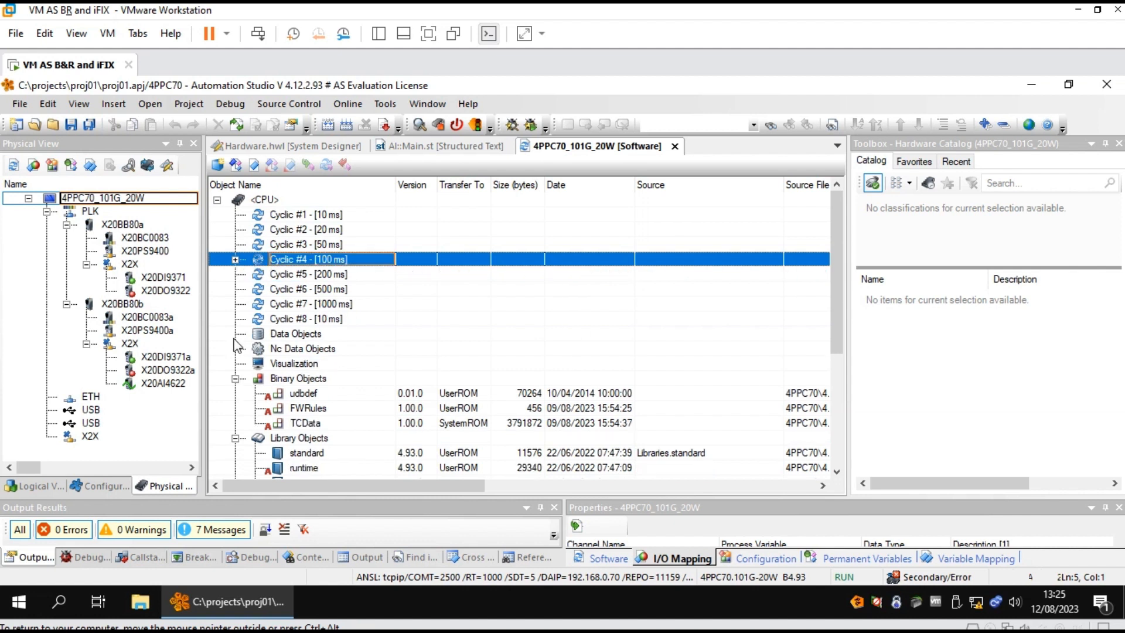
Collapse Binary Objects, open the help page on software configuration and read through its list of topics
left_click(235, 378)
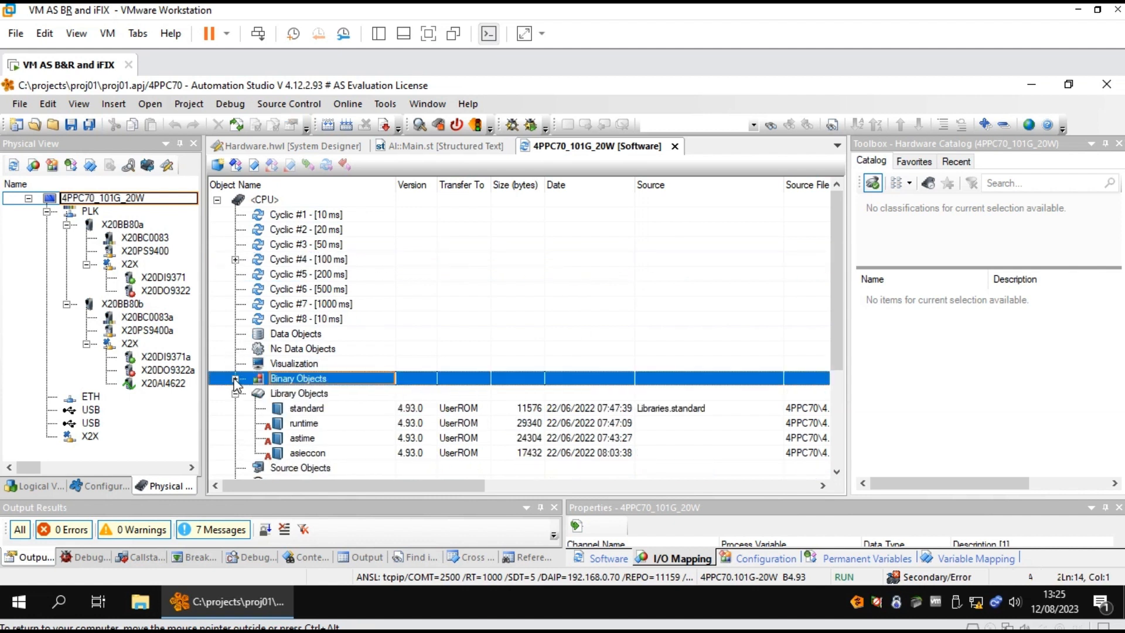
key("F1")
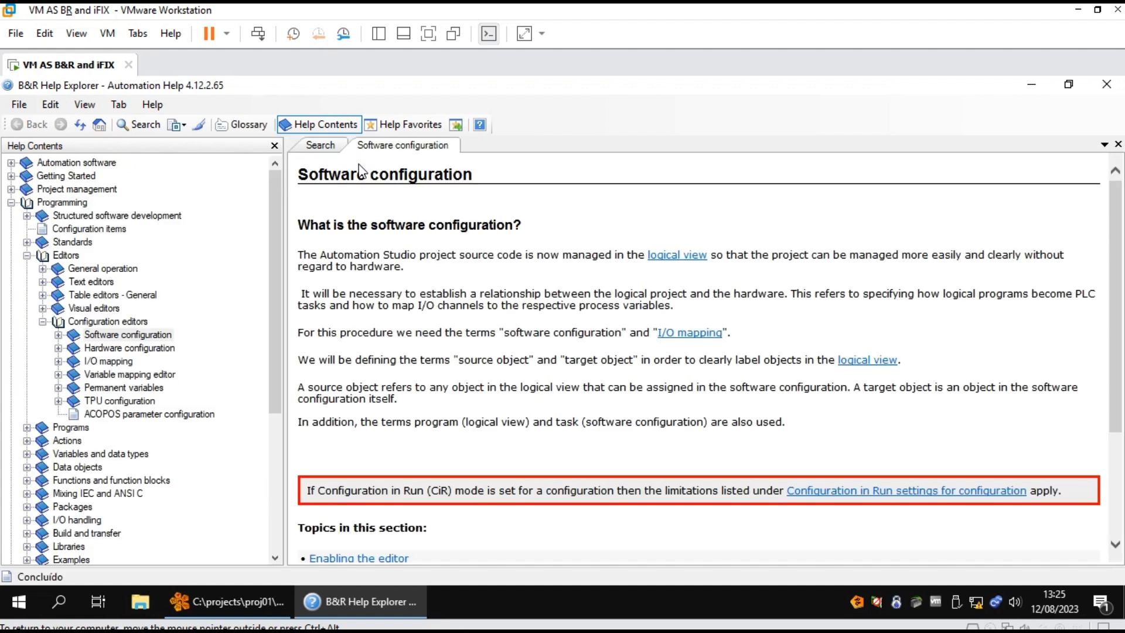
scroll(360, 164, "down", 3)
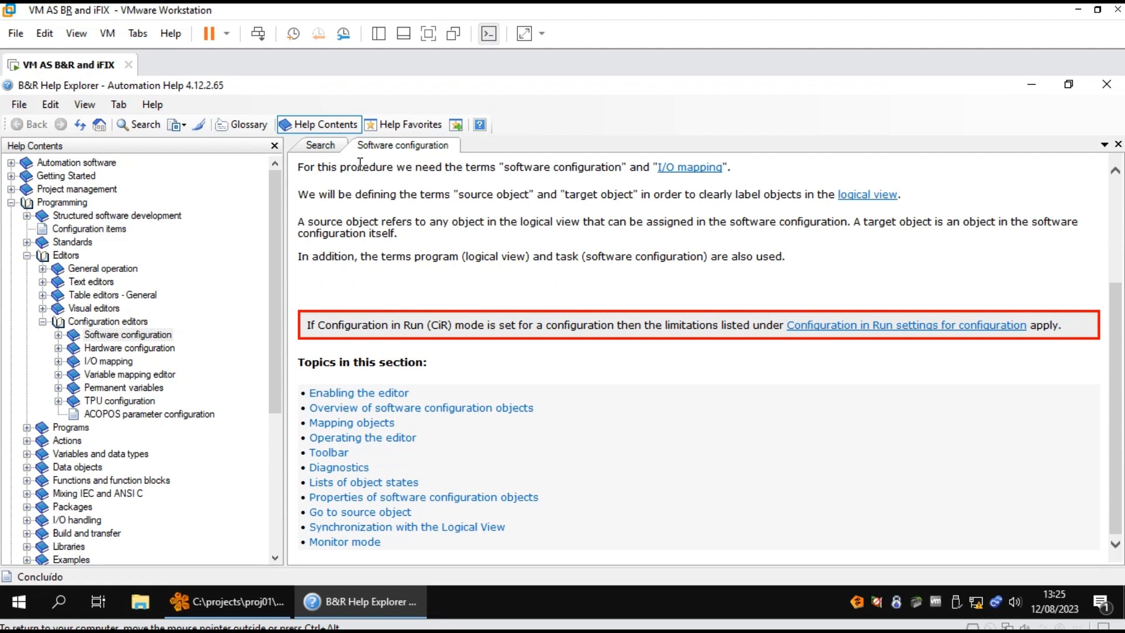
Search the help for "cyclic program execution"
left_click(321, 145)
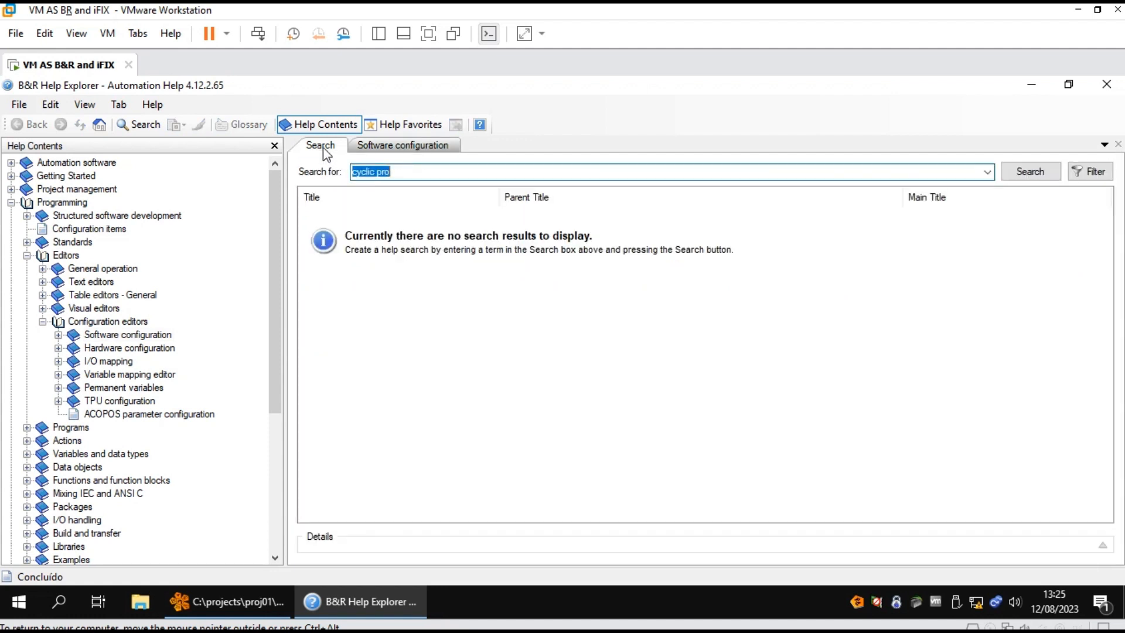
left_click(396, 170)
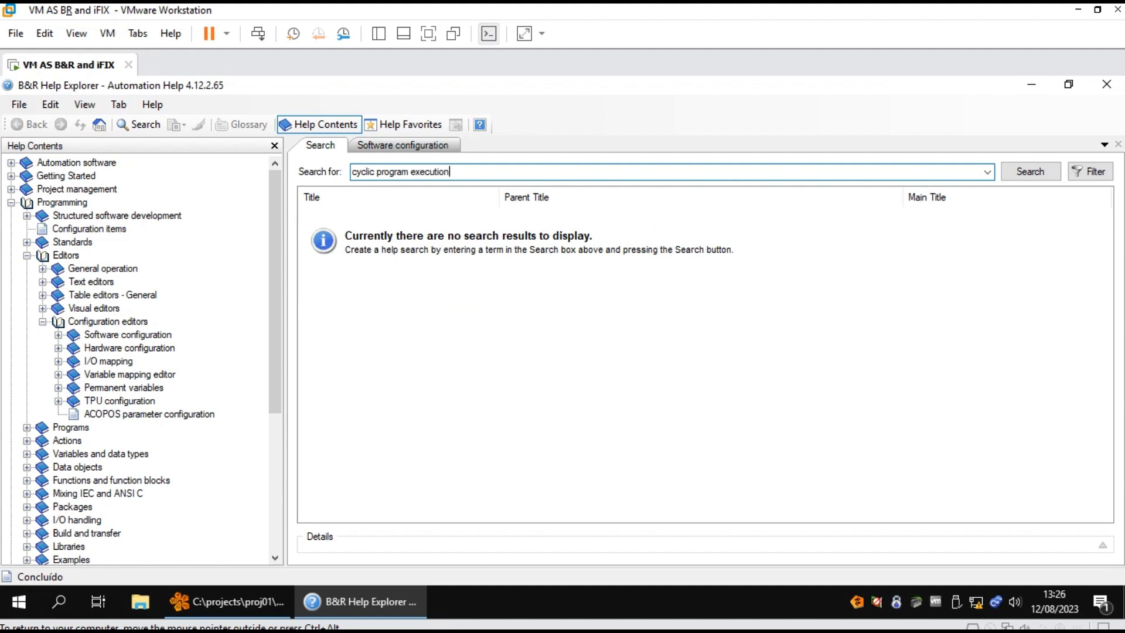
key("Return")
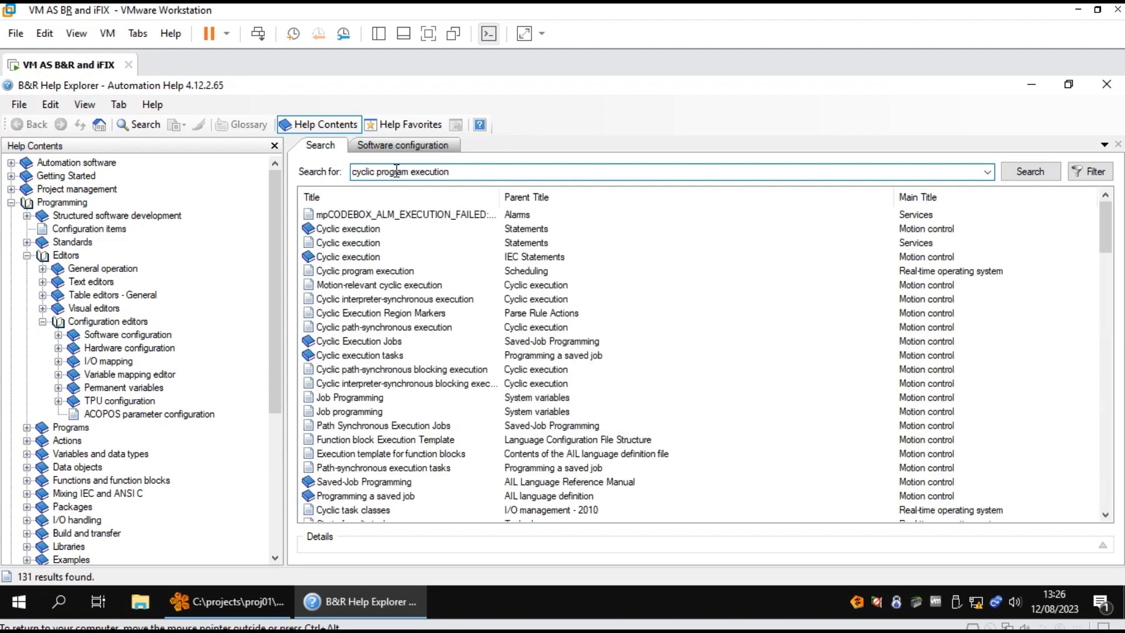
Open the "Cyclic program execution" result under Scheduling and read the TaskA, TaskB and TaskC example with its timing diagram
left_click(360, 274)
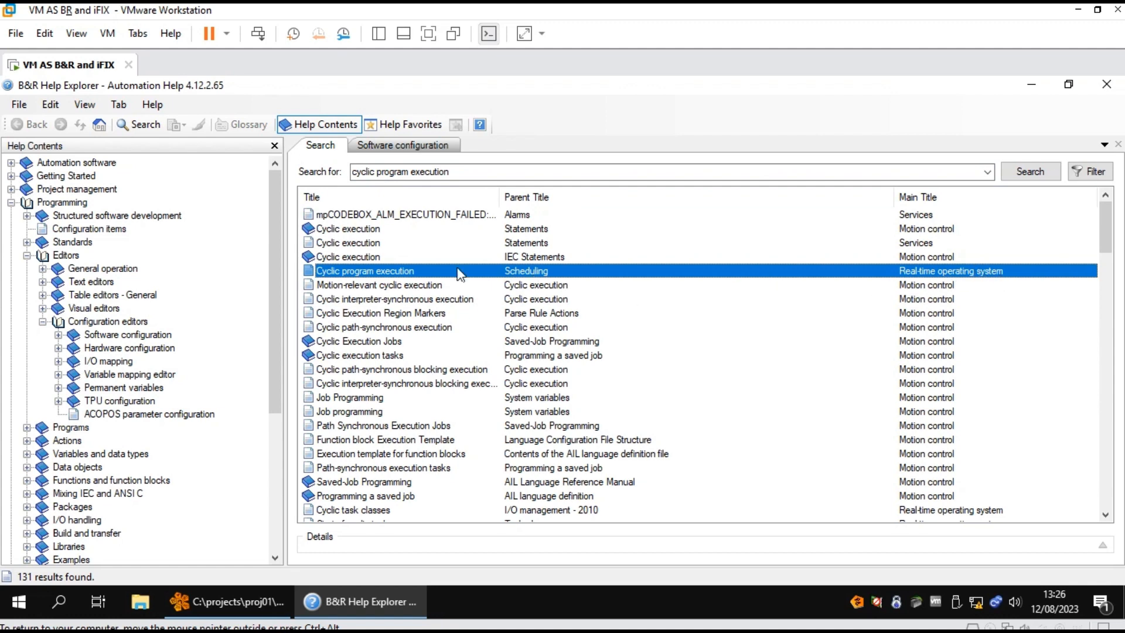
double_click(400, 271)
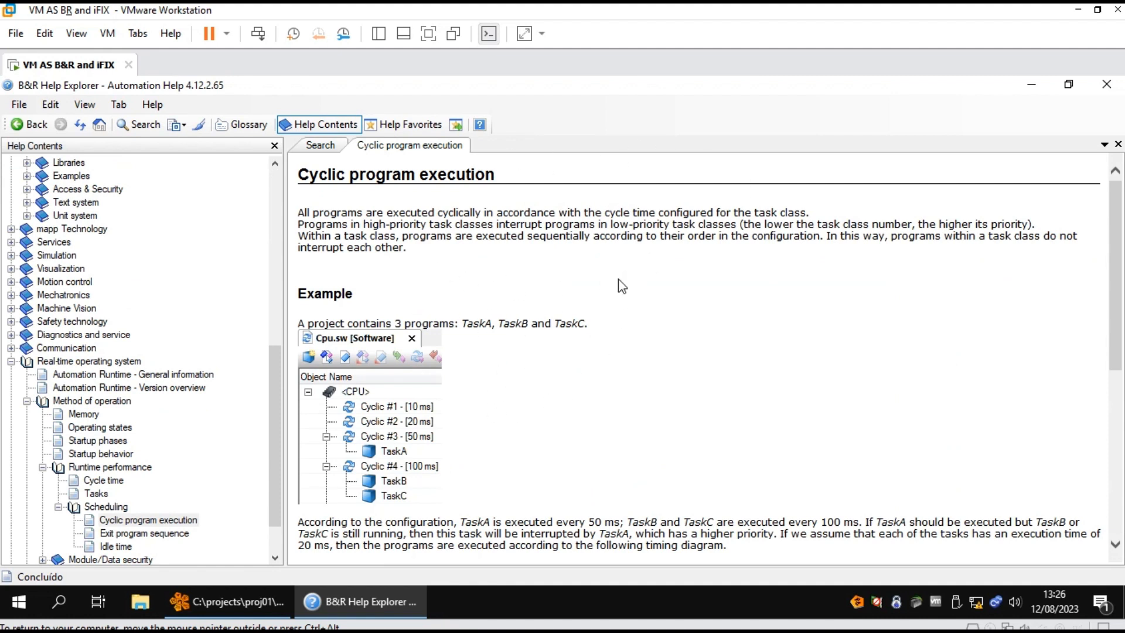
left_click_drag(1115, 314, 1117, 381)
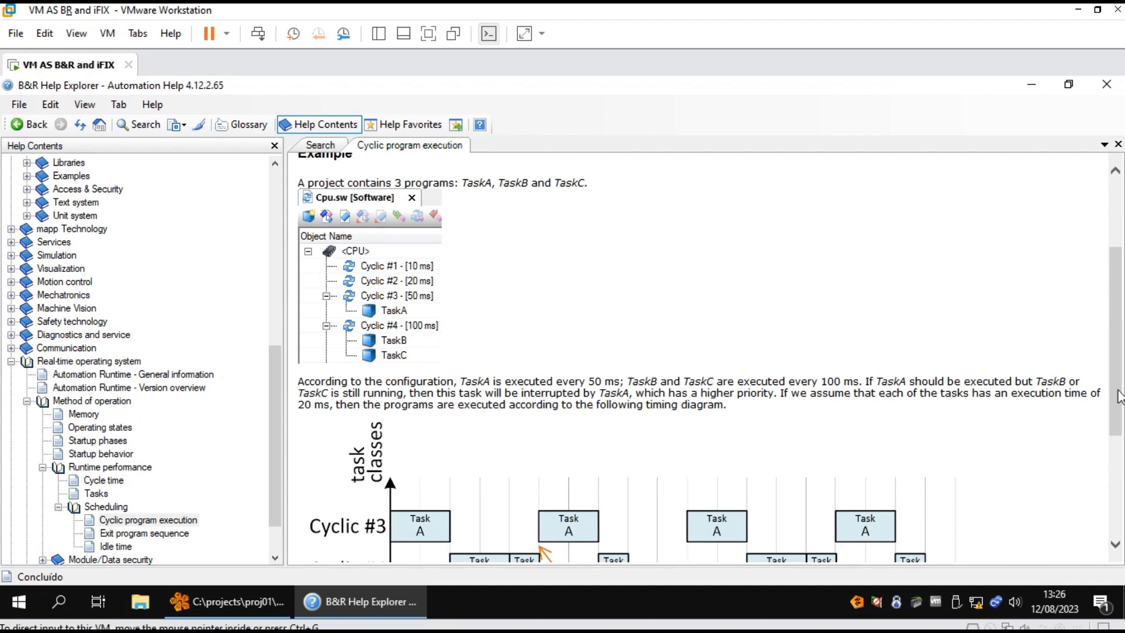
left_click_drag(1119, 386, 1119, 481)
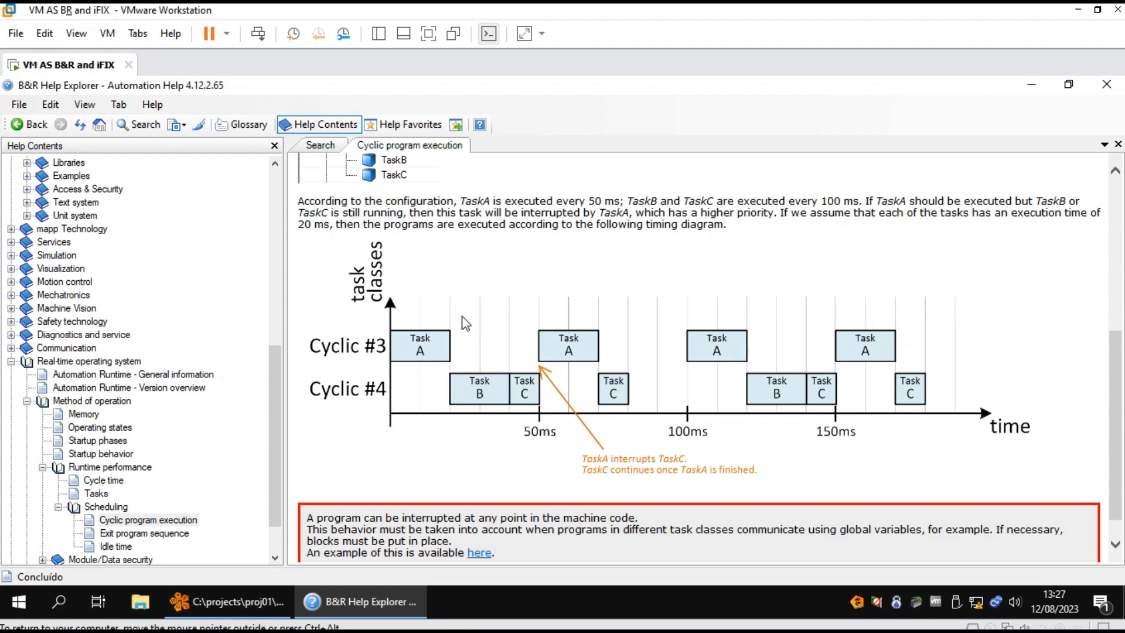
Reread the cyclic program execution page, comparing the task configuration with the timing diagram and the priority rules in its introduction
left_click_drag(1119, 405, 1121, 363)
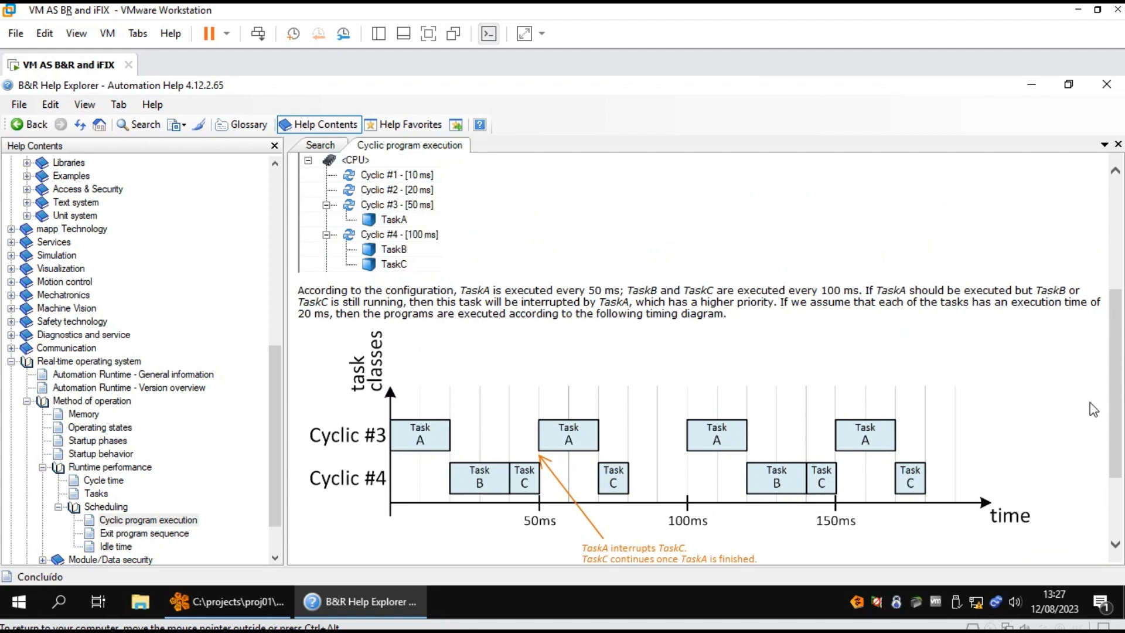
left_click_drag(1116, 434, 1118, 472)
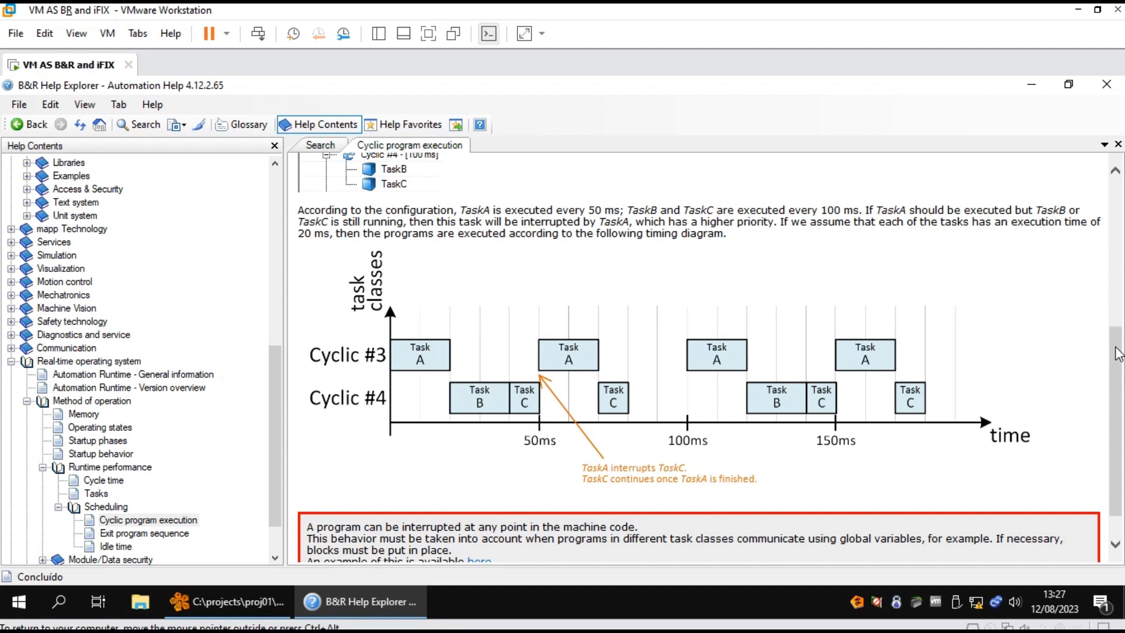
left_click_drag(1117, 346, 1121, 326)
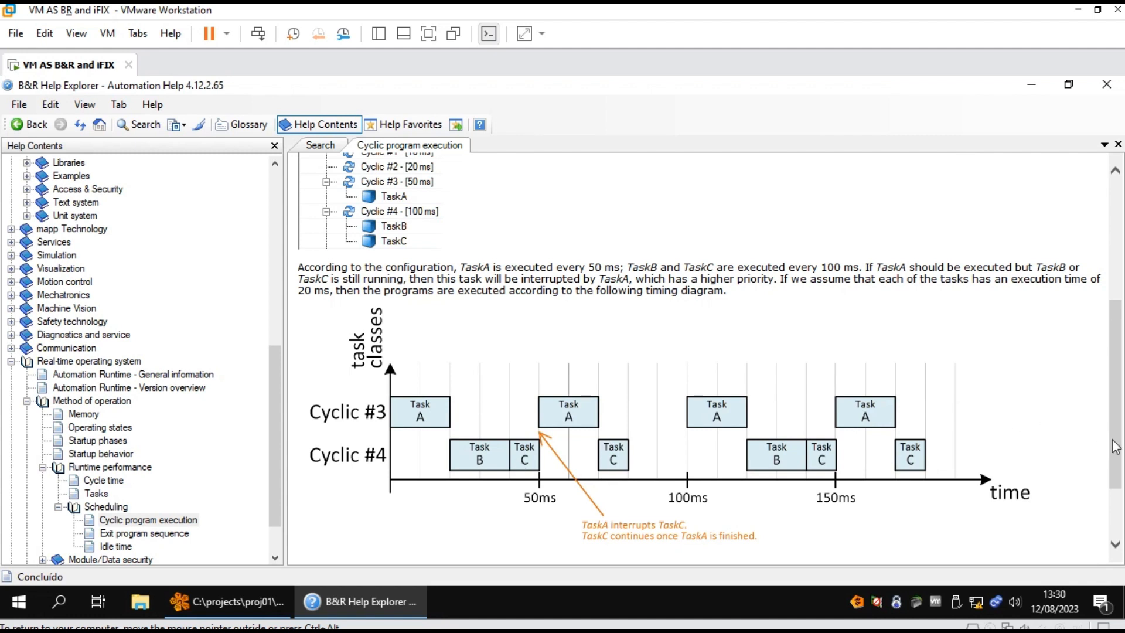
left_click_drag(1117, 449, 1118, 345)
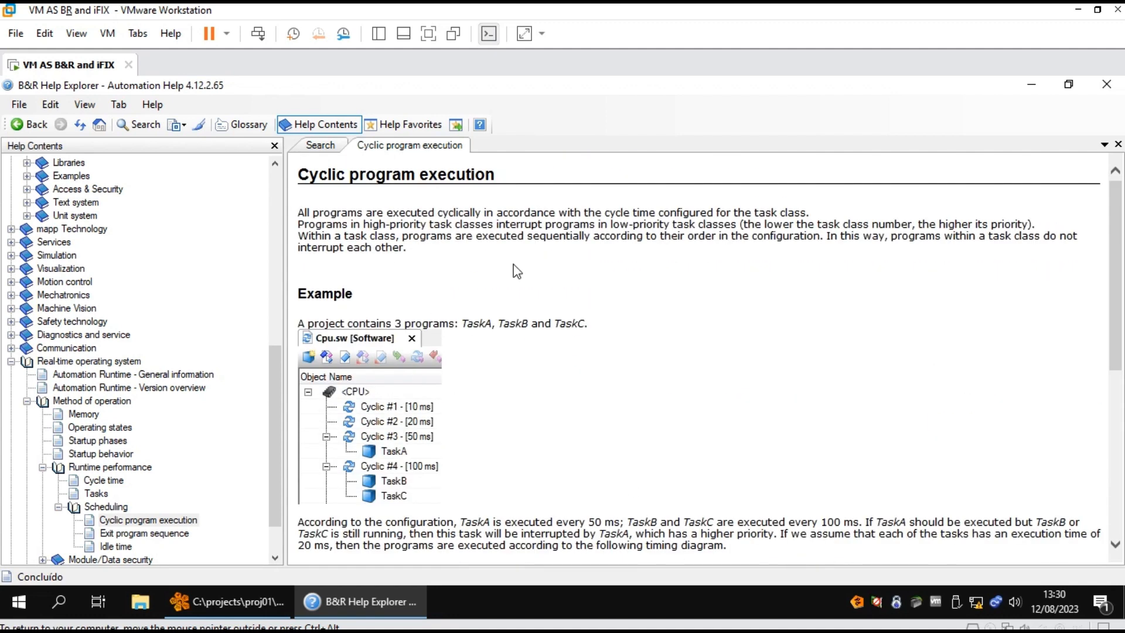
Read the help pages on Runtime performance and Cycle time, including the Cycle time page's Tolerance section
left_click(108, 469)
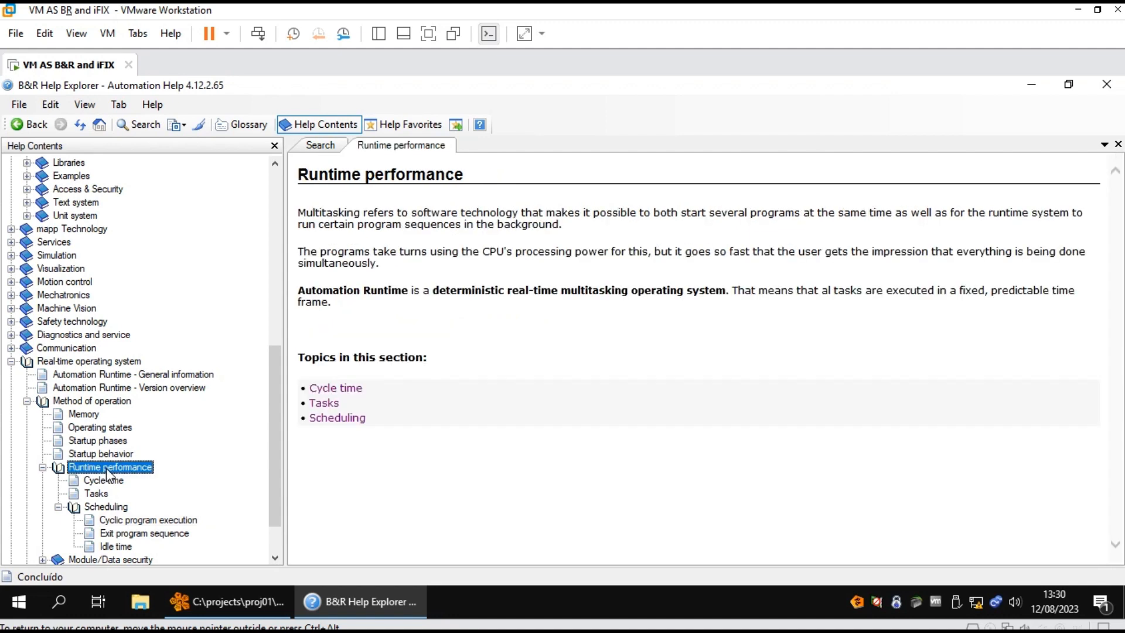
left_click(103, 485)
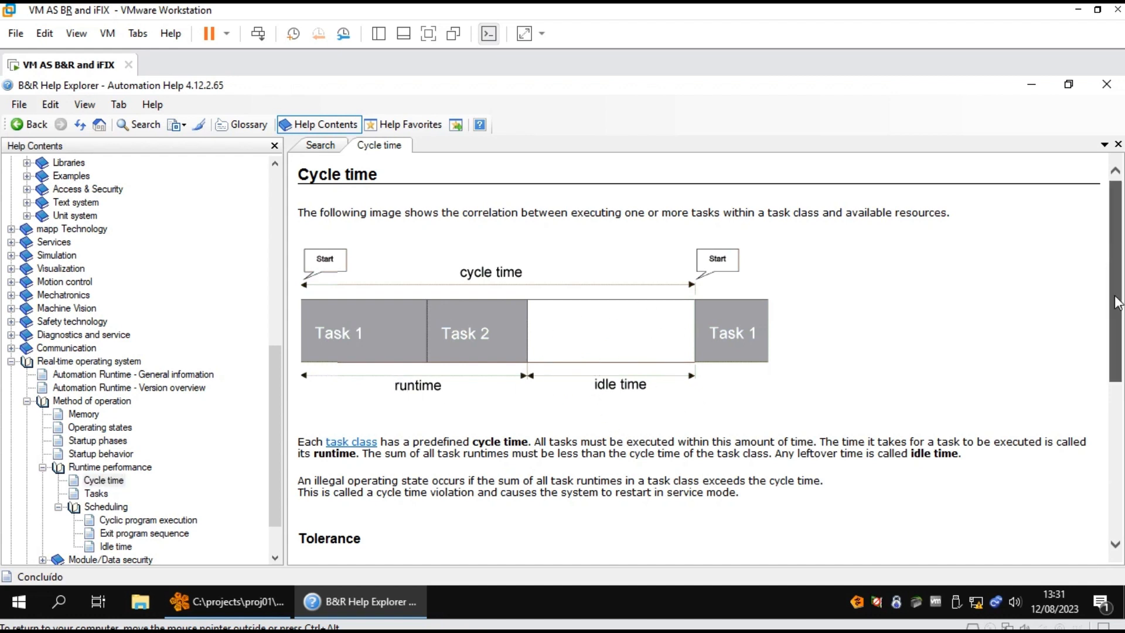
left_click_drag(1116, 313, 1116, 422)
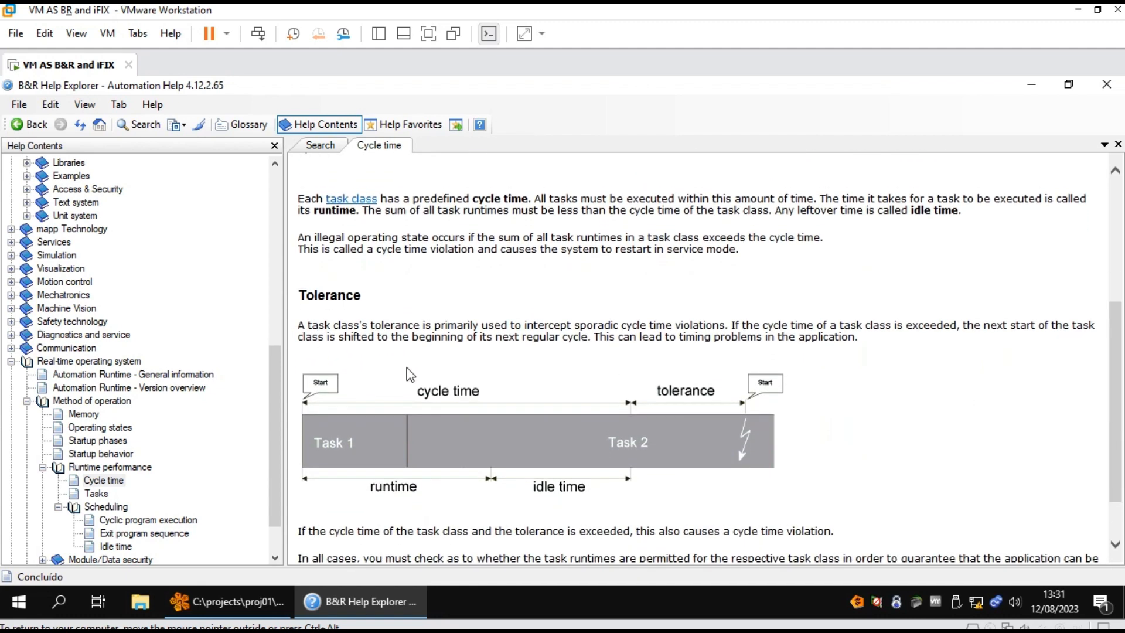
scroll(1116, 455, "down", 2)
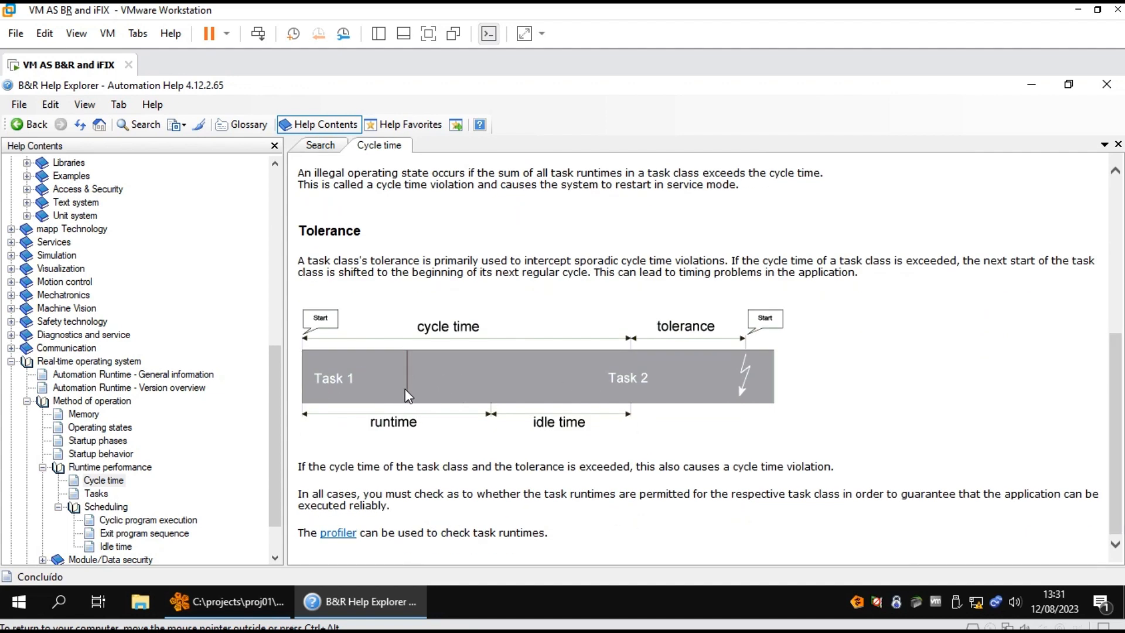
Switch back to Automation Studio and collapse Library Objects and Configuration Objects in the software configuration
left_click(1031, 85)
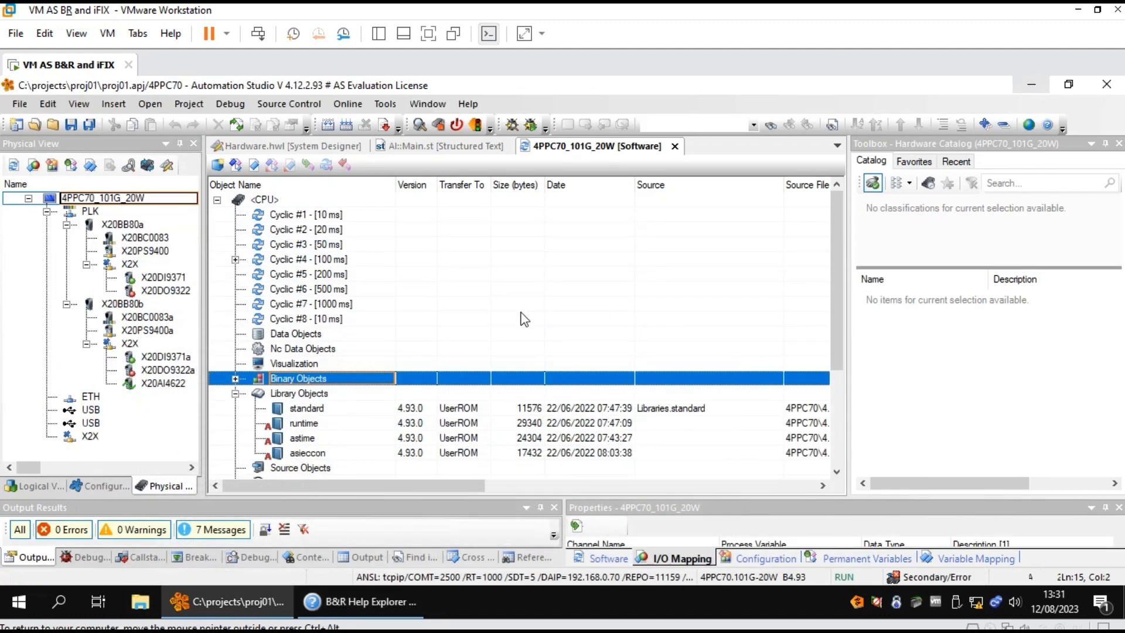
left_click(235, 394)
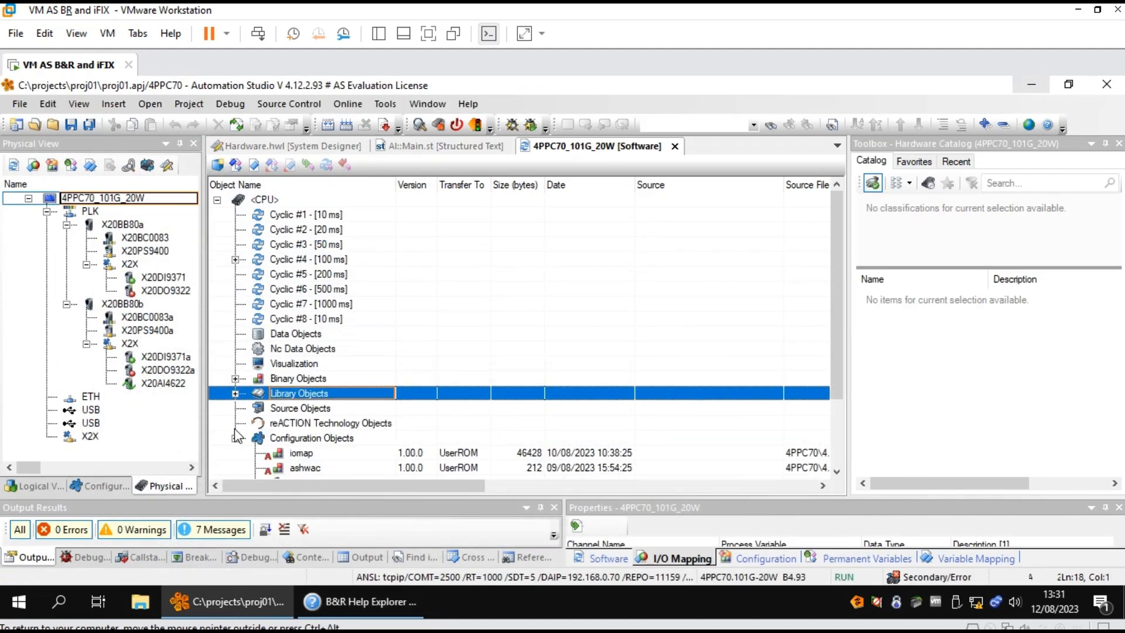
left_click(235, 438)
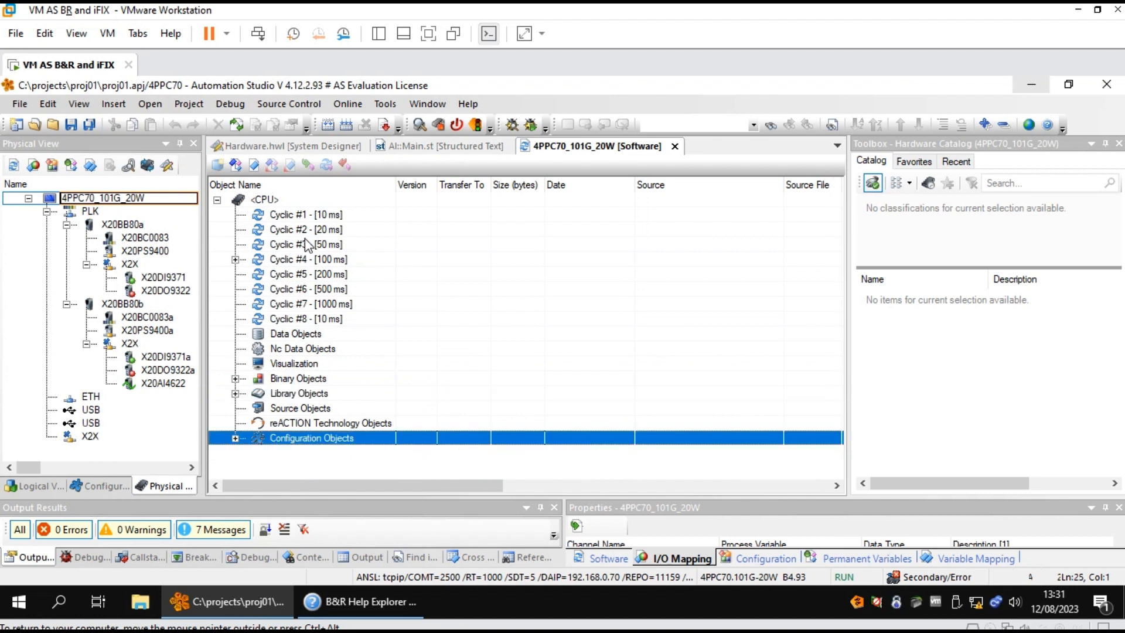
Expand the Cyclic #4 task class in the software configuration and open its properties
left_click(277, 262)
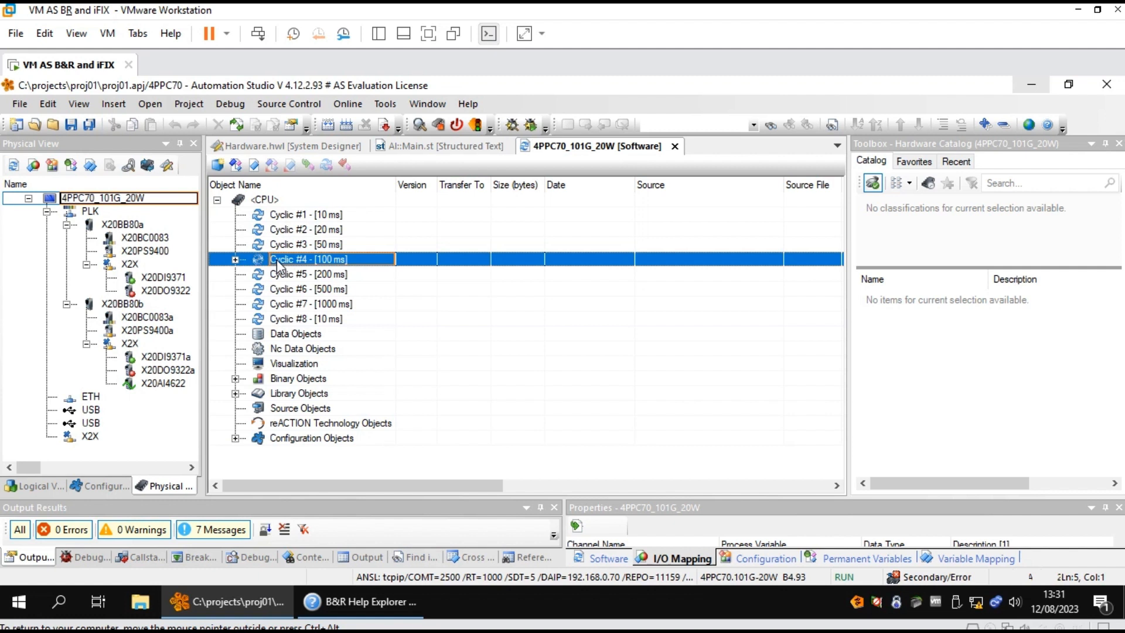
left_click(235, 260)
right_click(277, 263)
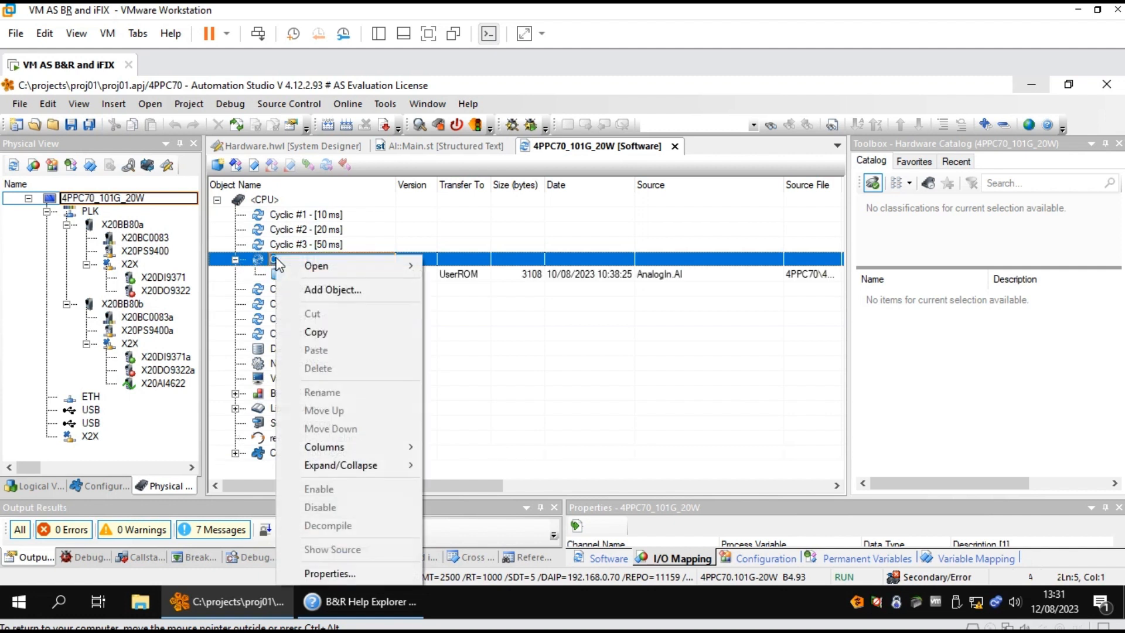
left_click(328, 569)
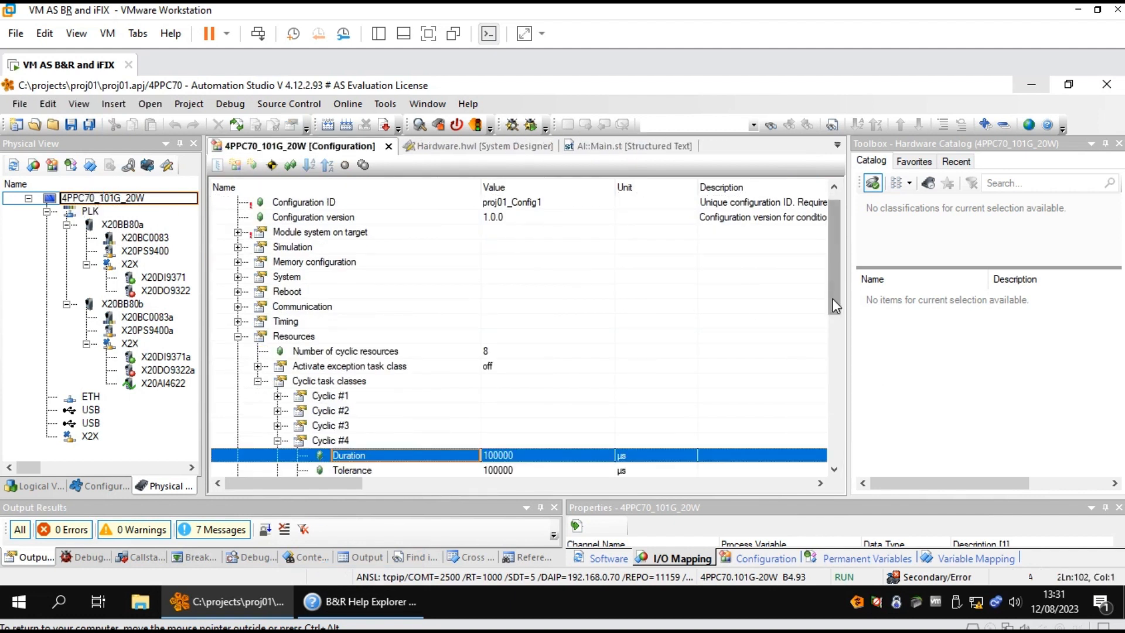
Examine the Cyclic task classes under Resources in the CPU configuration and collapse Cyclic #4
left_click_drag(832, 299, 834, 328)
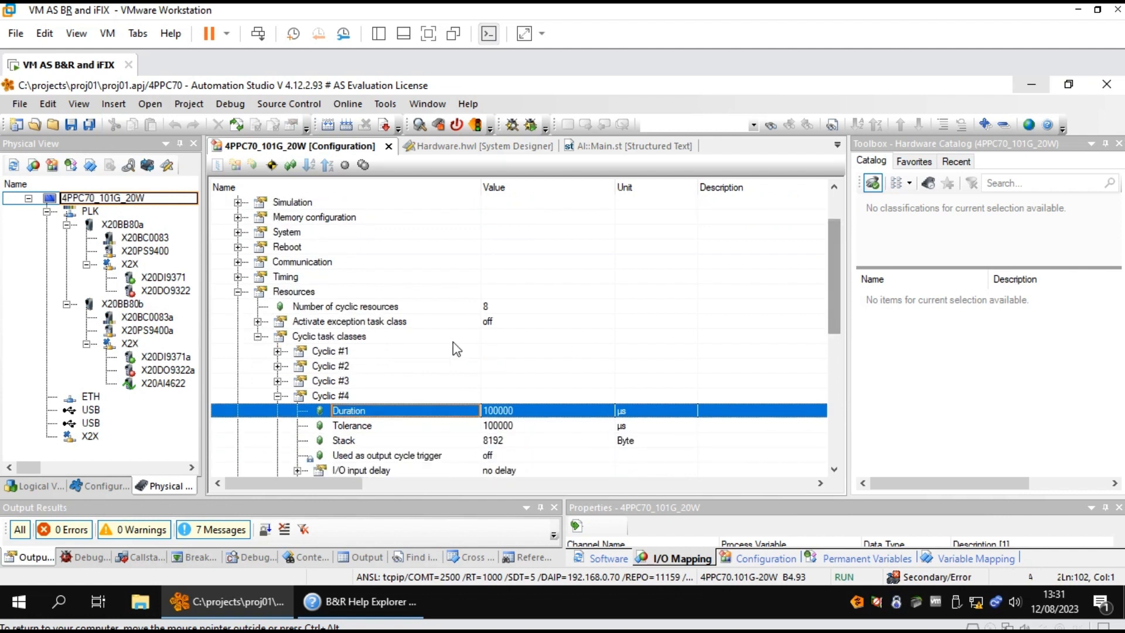
left_click(294, 295)
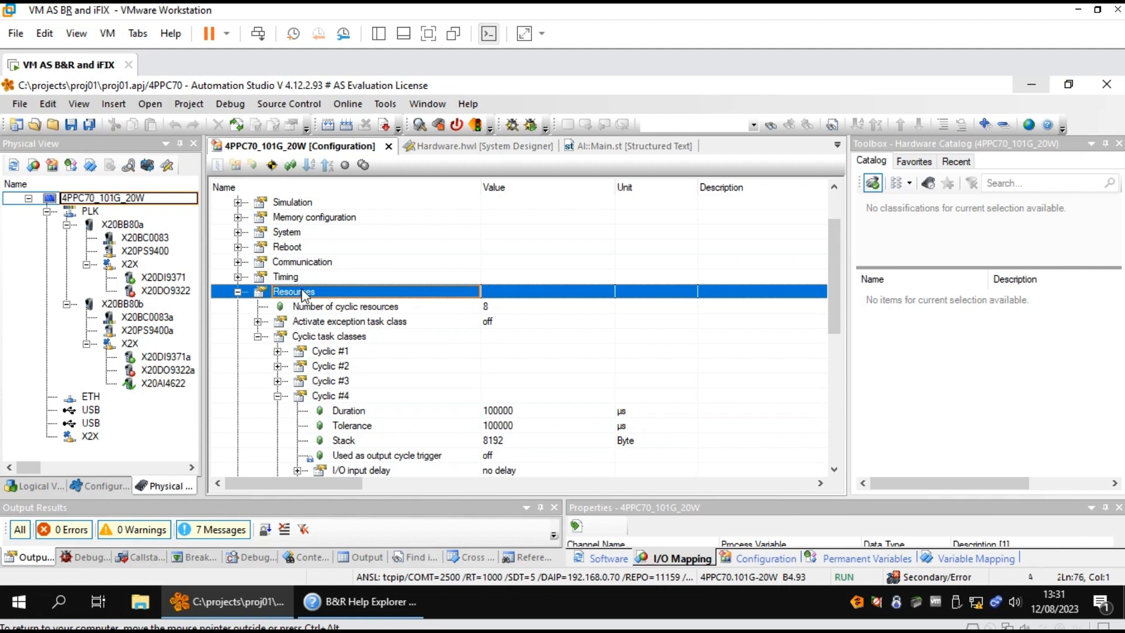
left_click(314, 337)
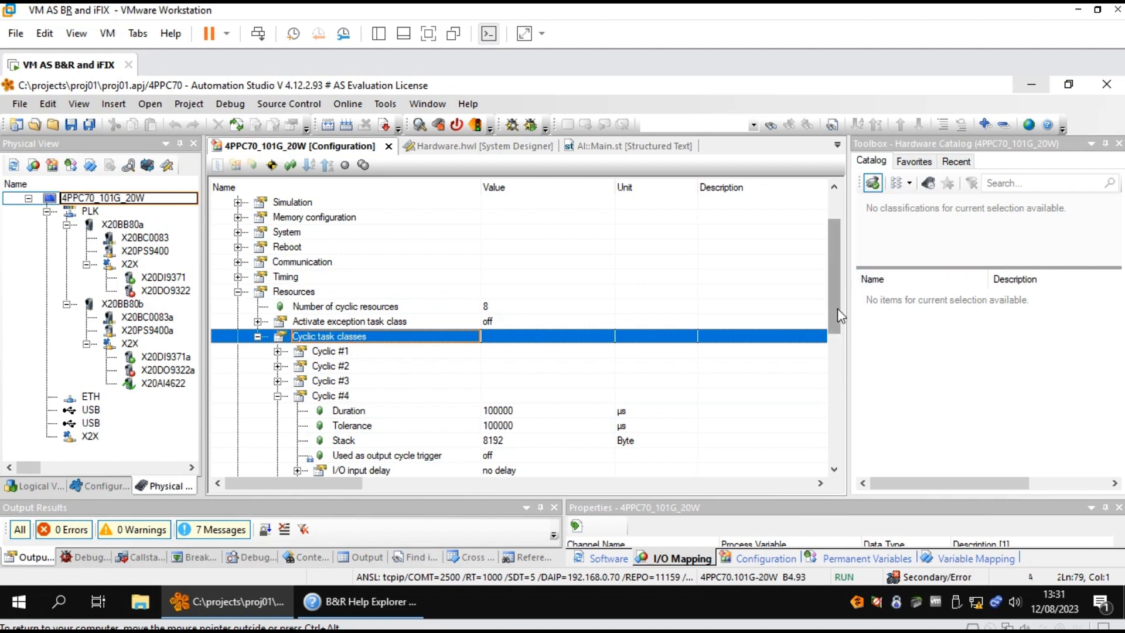
left_click_drag(838, 311, 842, 361)
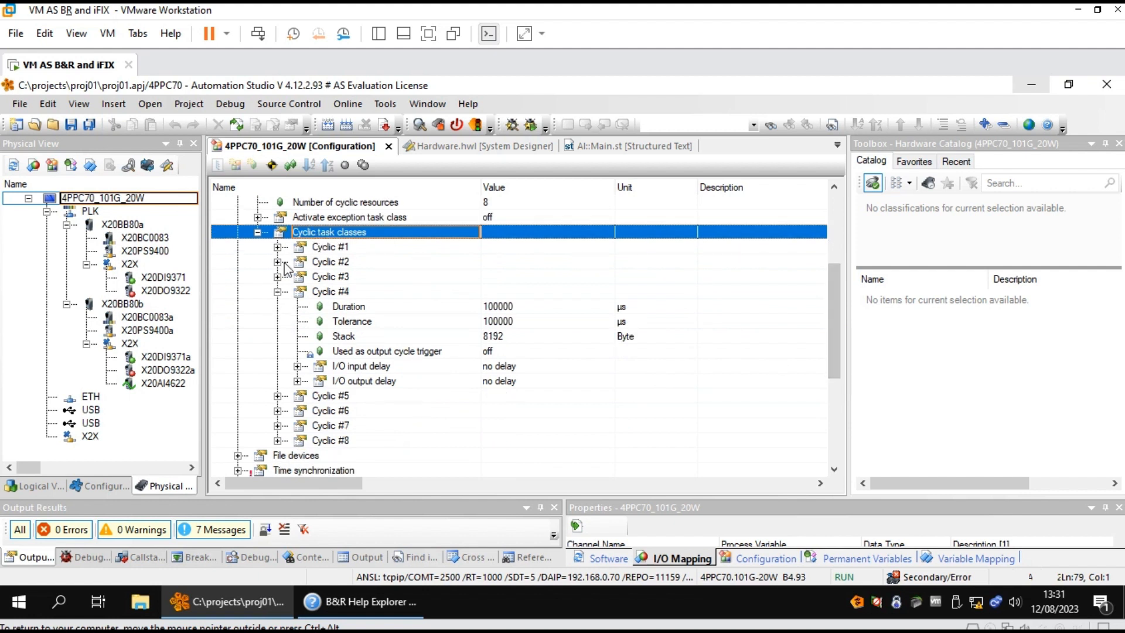
left_click(277, 291)
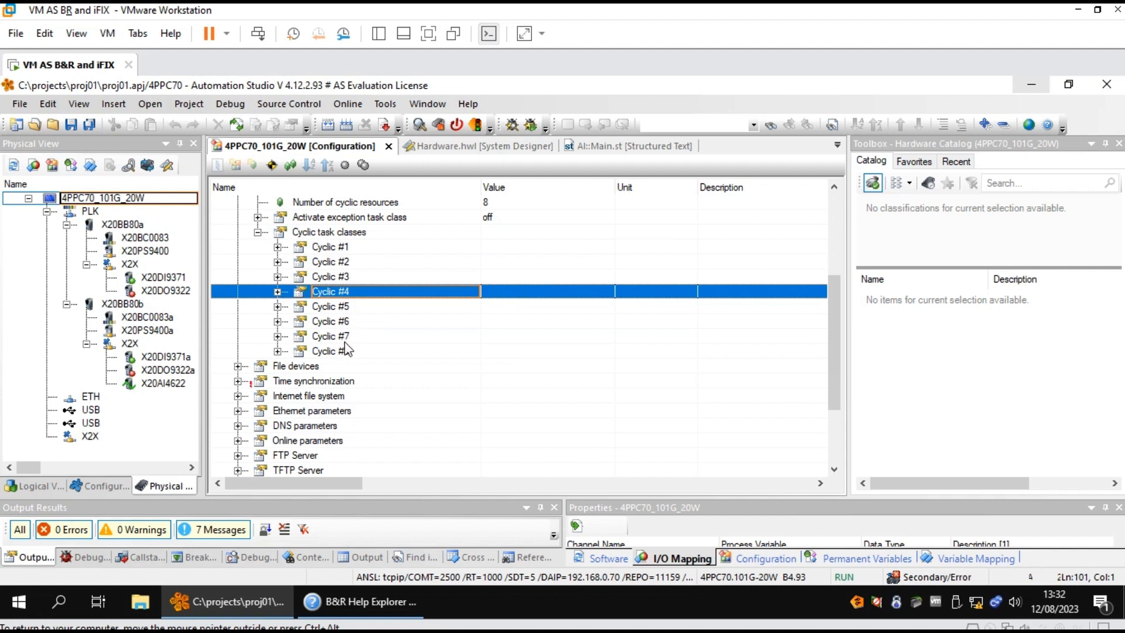
Set the number of cyclic resources to 4
left_click(364, 200)
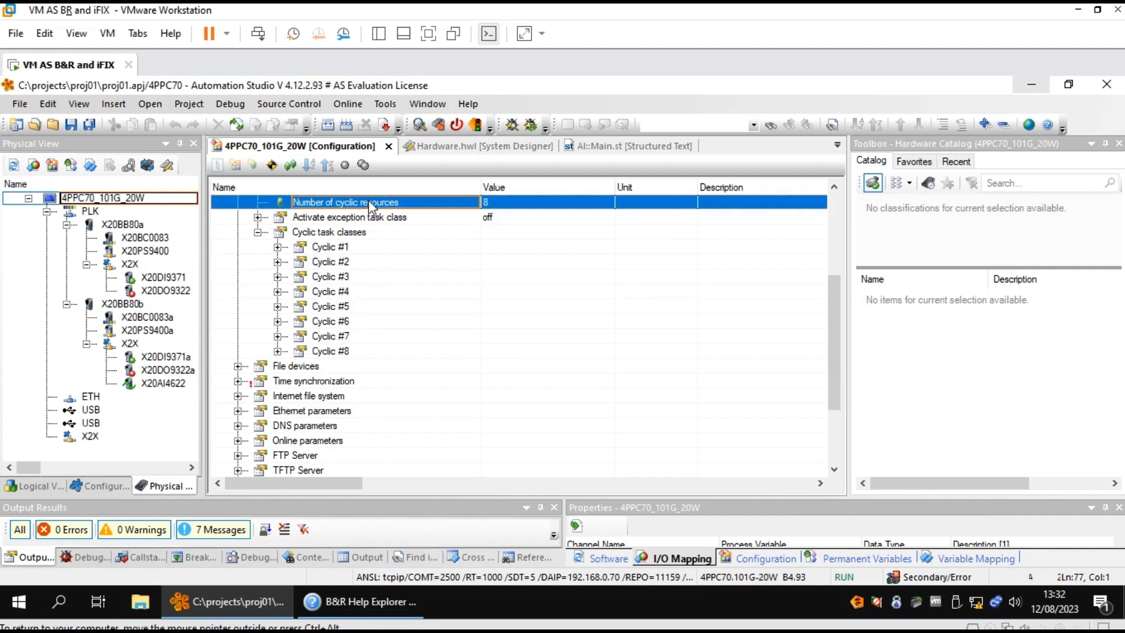
left_click(506, 205)
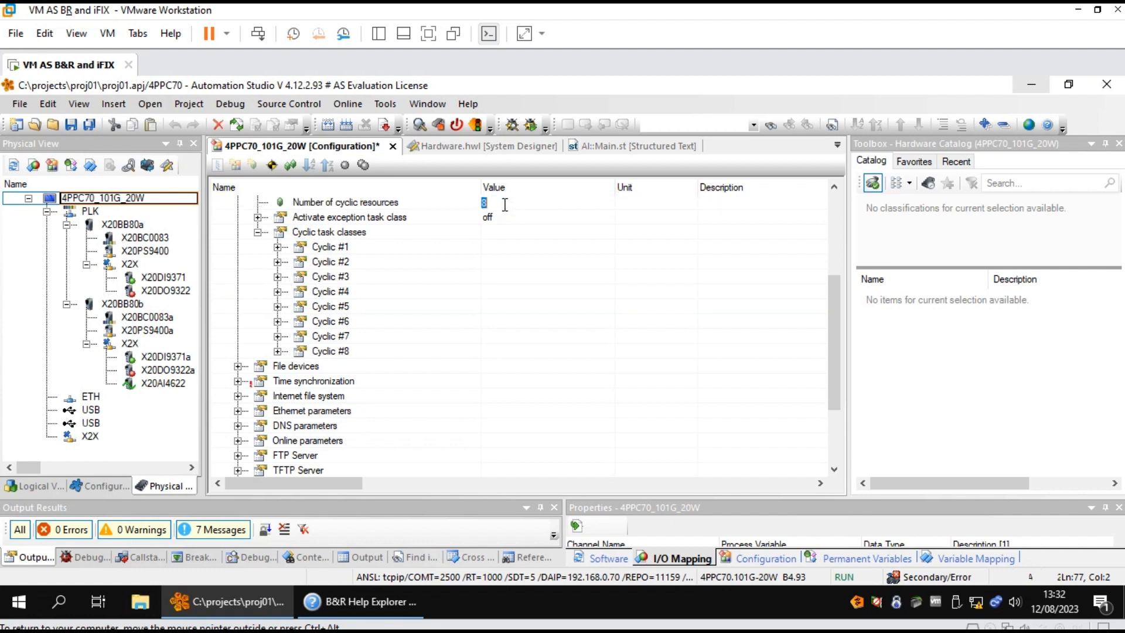
type("4")
key("Return")
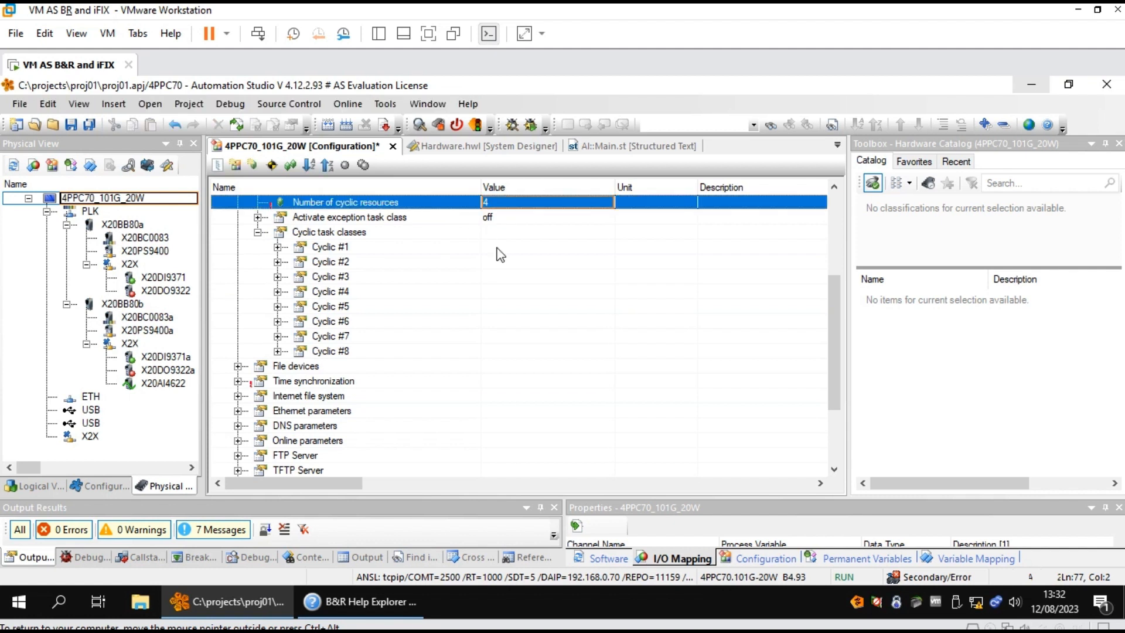
Collapse and re-expand Cyclic task classes to check which task classes are listed
left_click(390, 251)
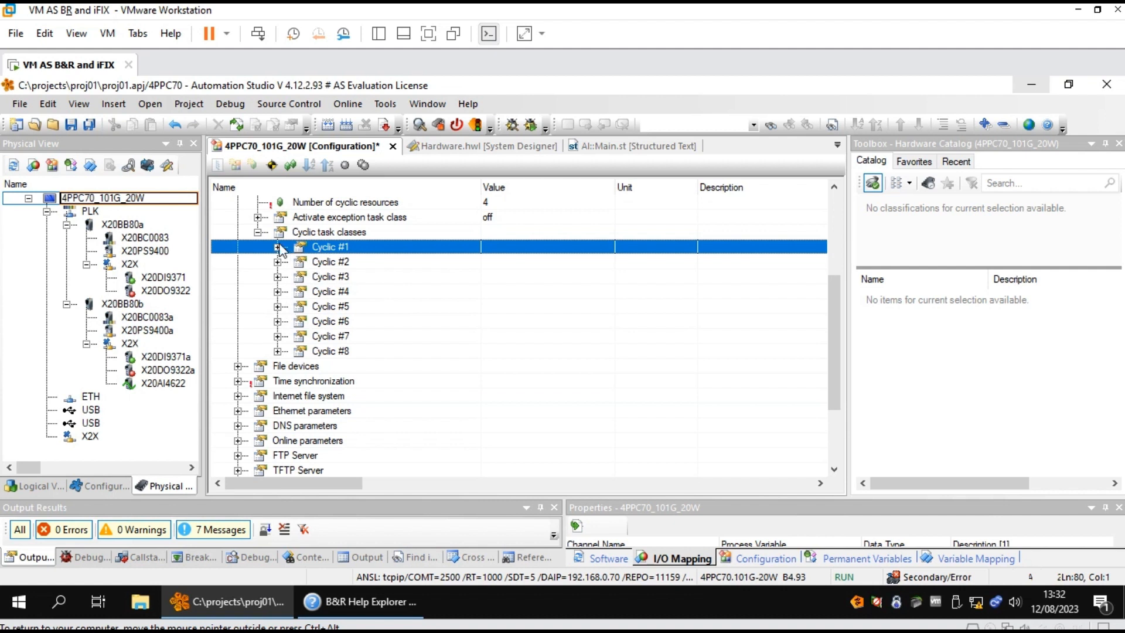
left_click(259, 234)
left_click(258, 233)
left_click(257, 233)
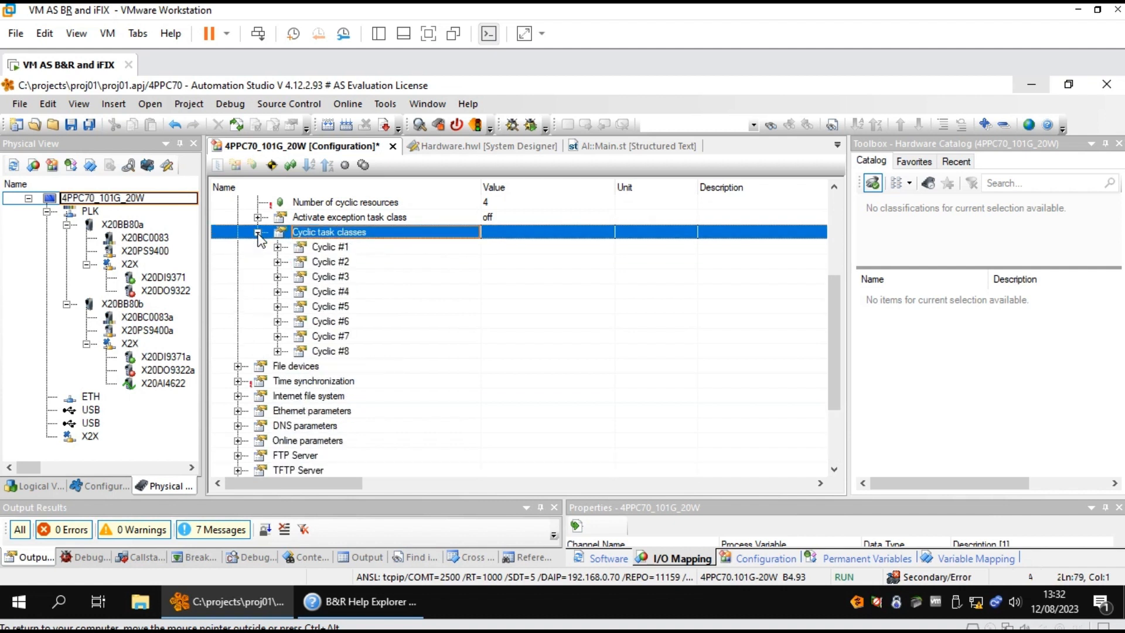
left_click(257, 234)
left_click(257, 234)
Try to set the number of cyclic resources to 10, dismiss the error and set it to 8
left_click(507, 202)
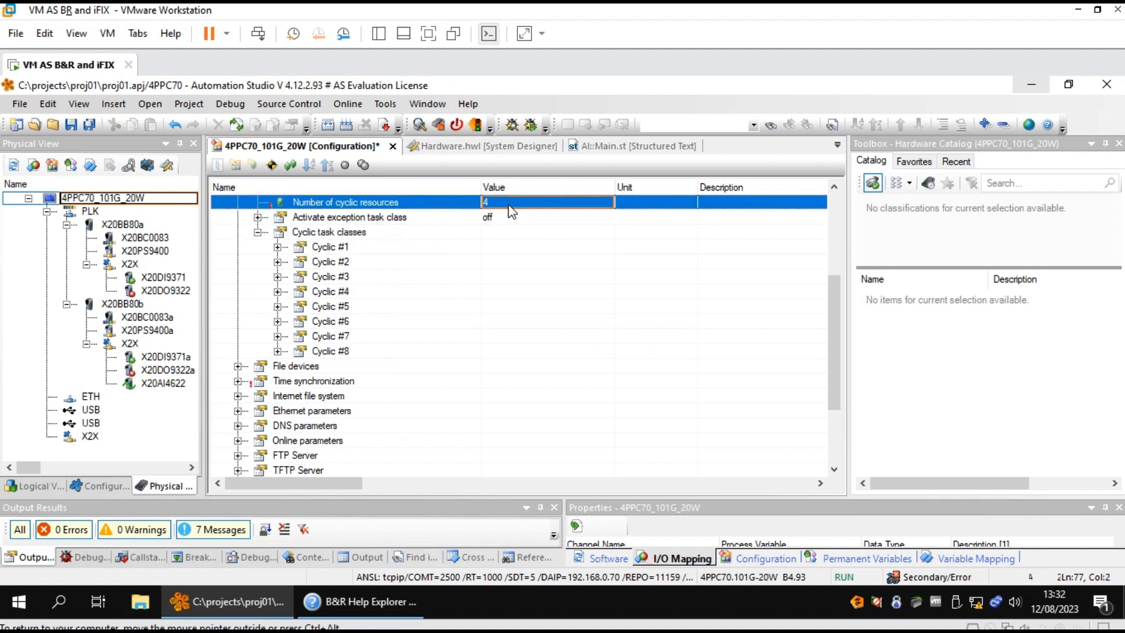
type("10")
key("Return")
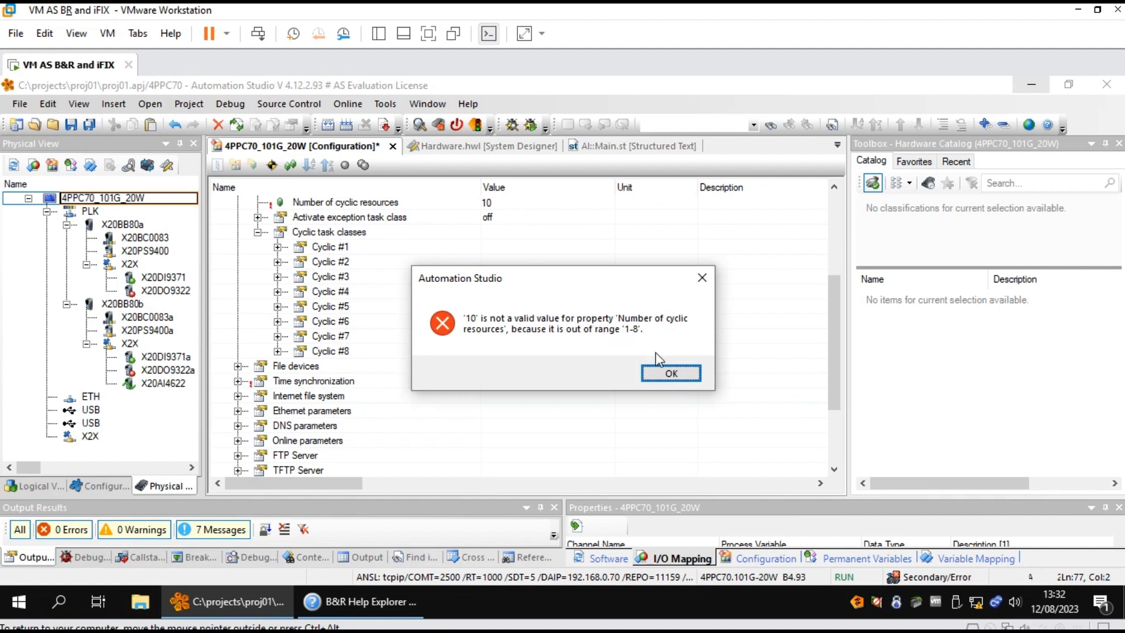
left_click(665, 373)
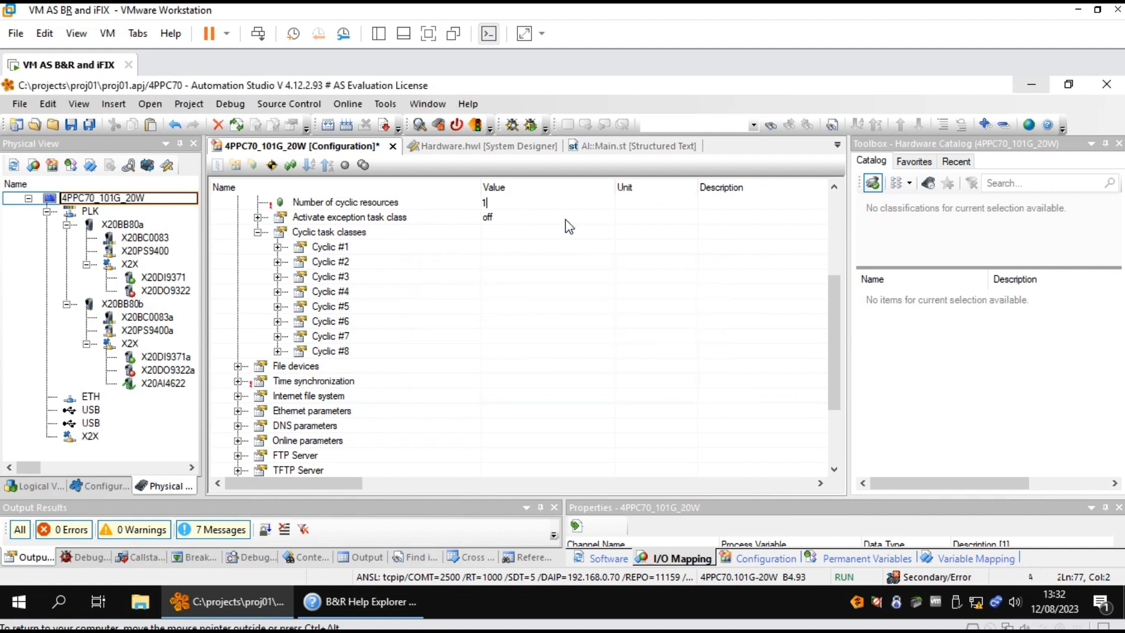
type("8")
key("Return")
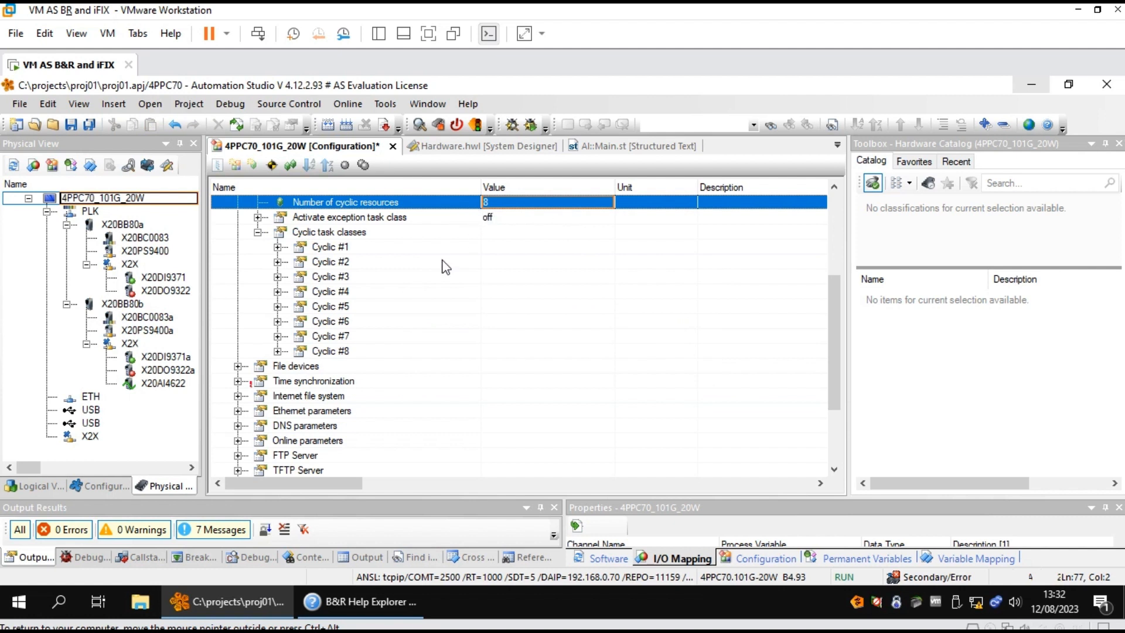
Expand Cyclic #4 in the CPU configuration and compare its Duration and Tolerance settings
left_click(278, 292)
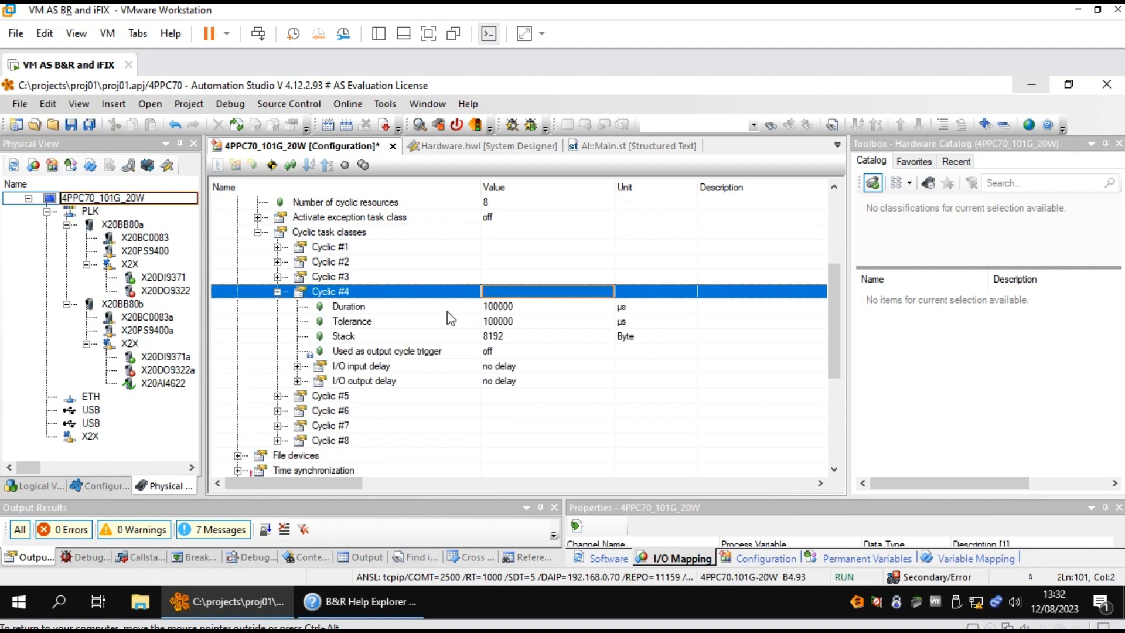
left_click(340, 310)
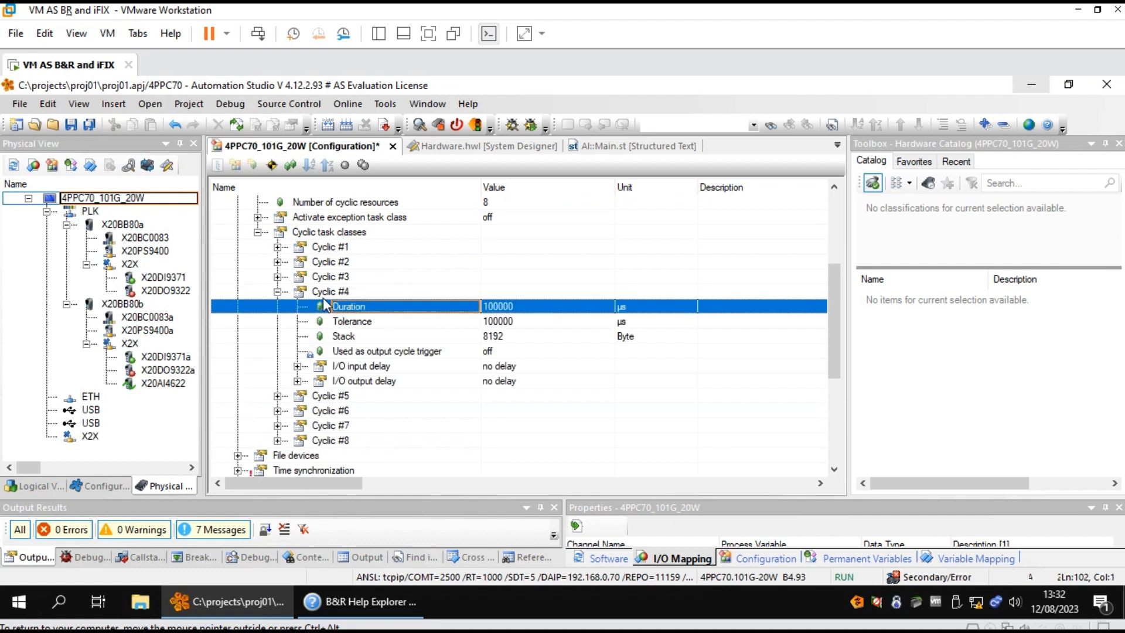
left_click(327, 294)
left_click(387, 311)
left_click(370, 330)
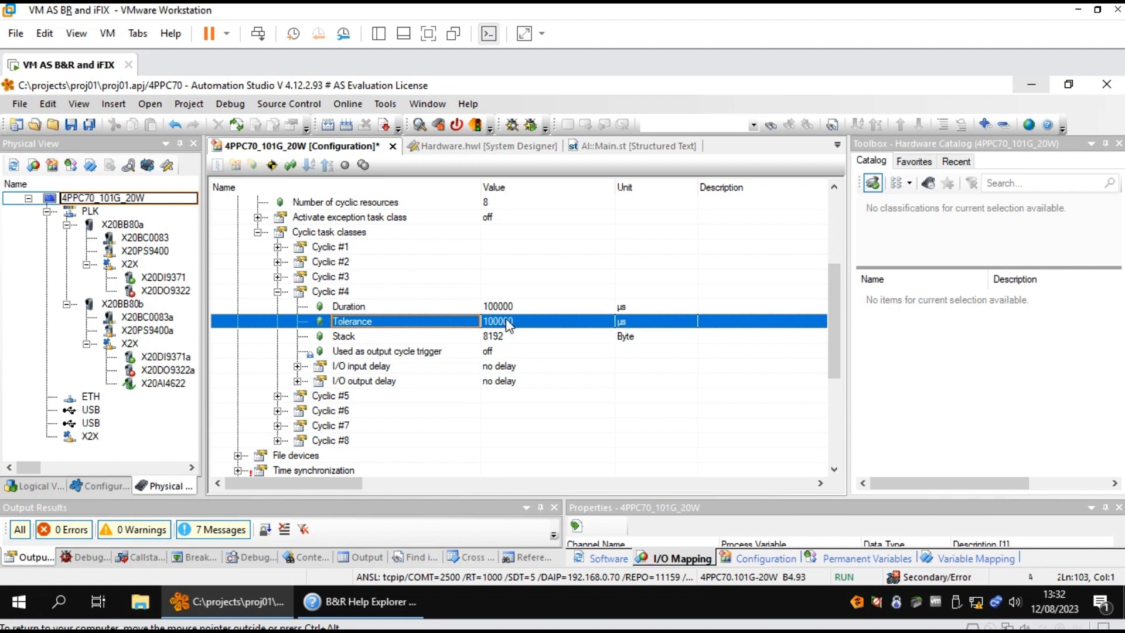
left_click(519, 307)
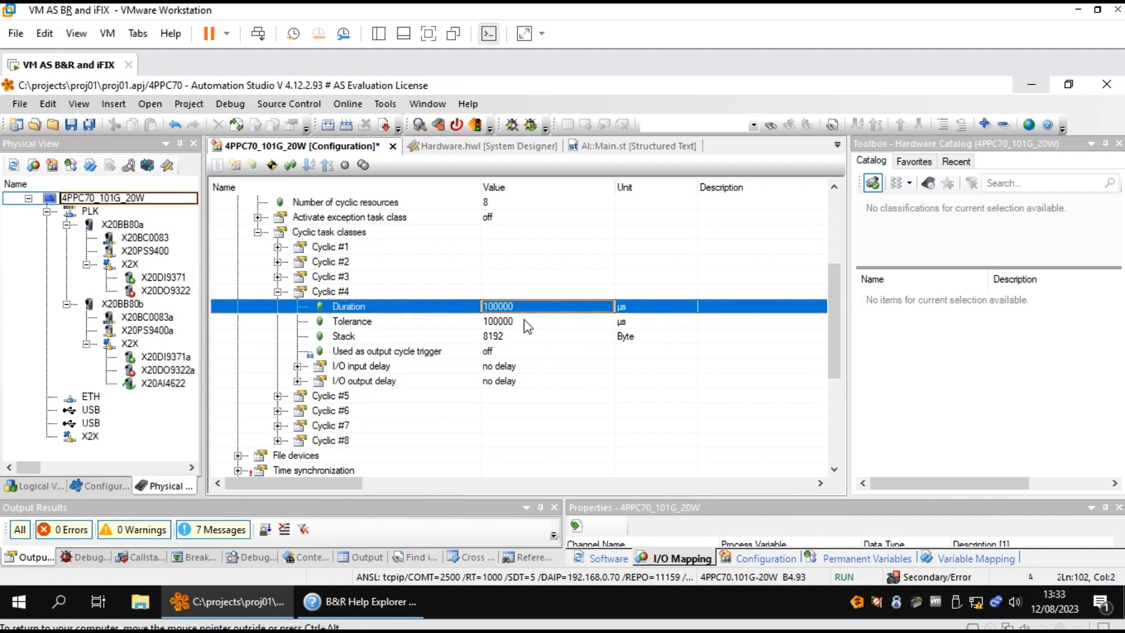
left_click(526, 324)
left_click(526, 306)
left_click(529, 322)
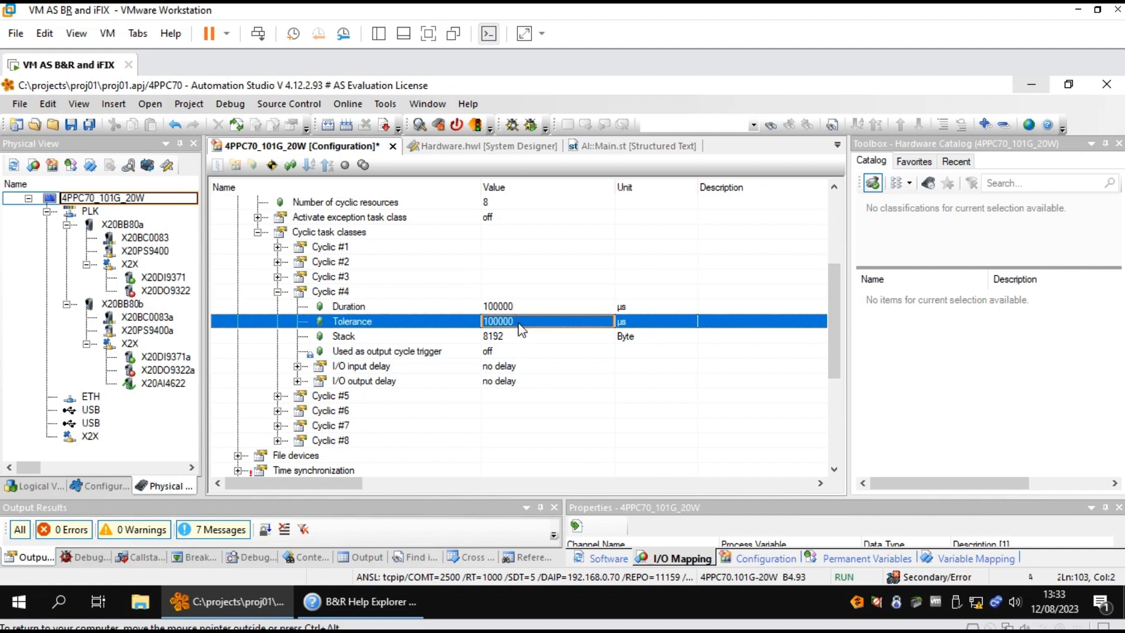
left_click(501, 308)
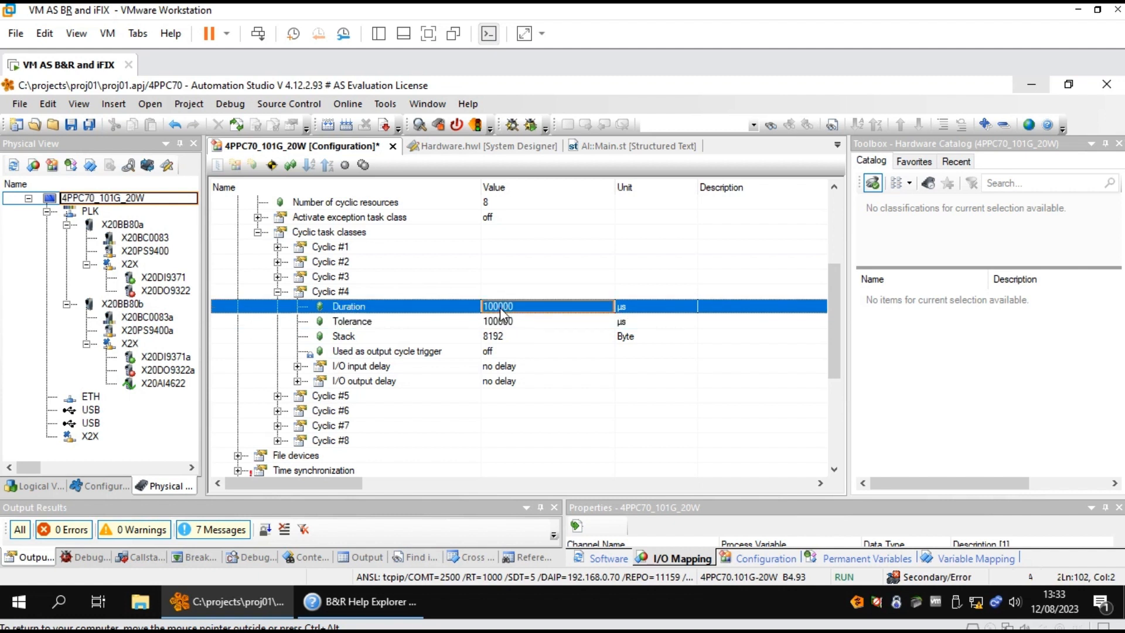
left_click(501, 323)
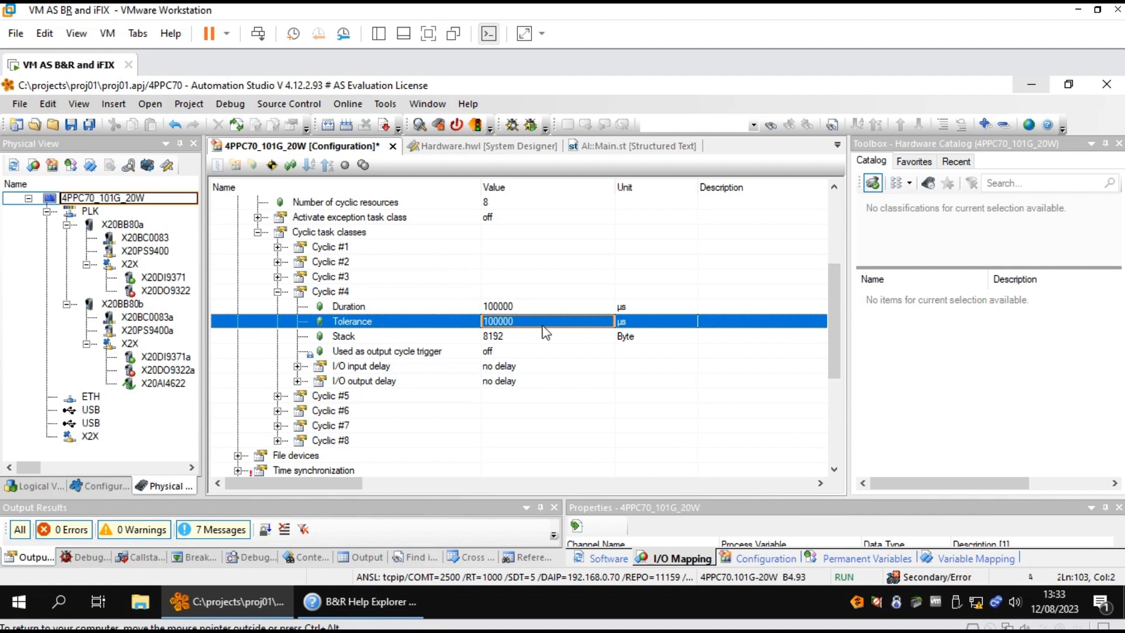
Discard the unfinished edit of the Cyclic #4 Tolerance and set that Tolerance to 0 µs
type("50")
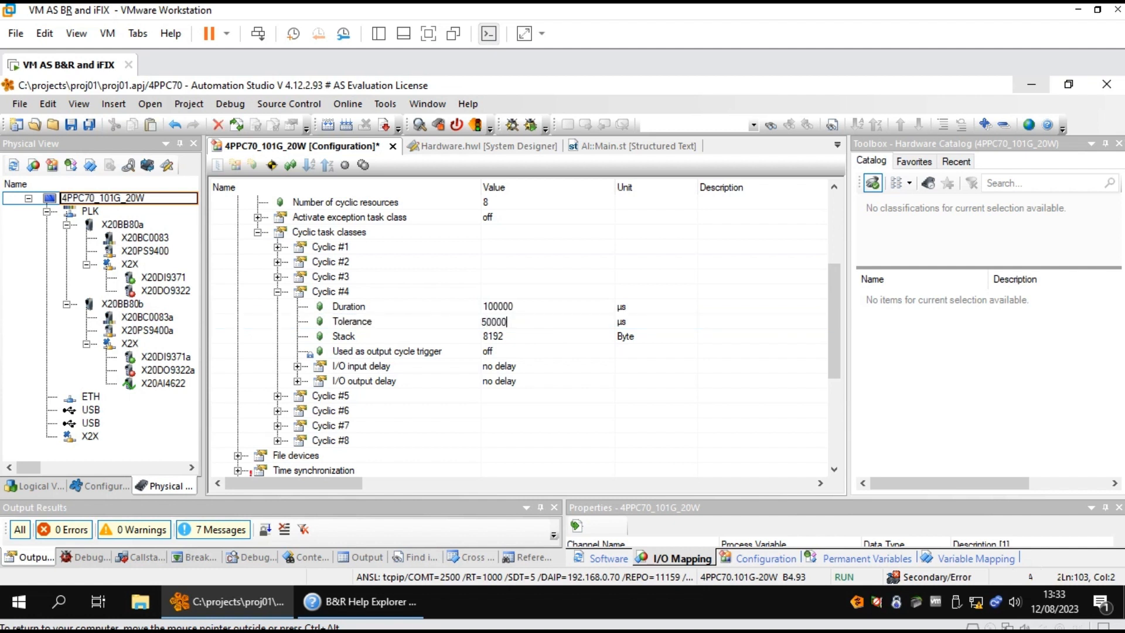
key("Escape")
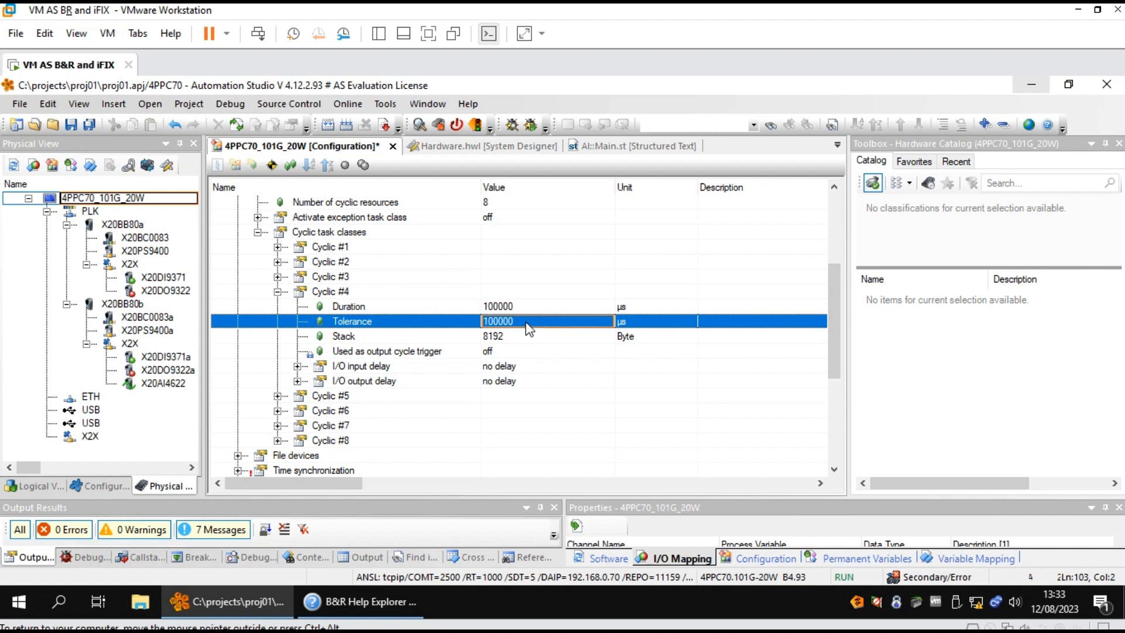
left_click(541, 311)
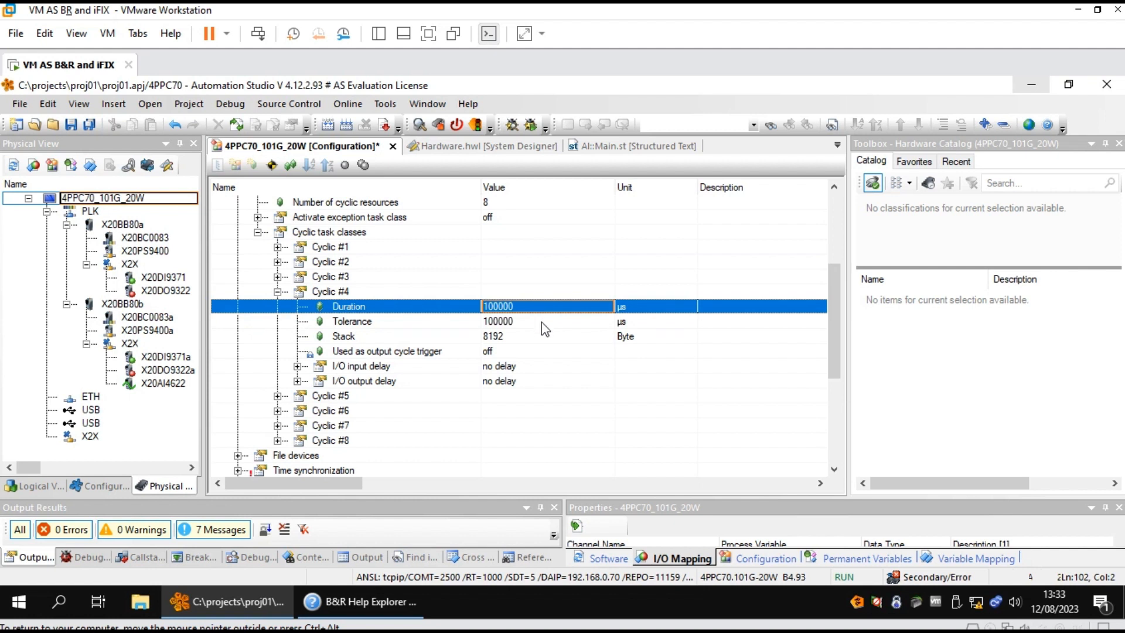
left_click(542, 322)
type("0")
key("Return")
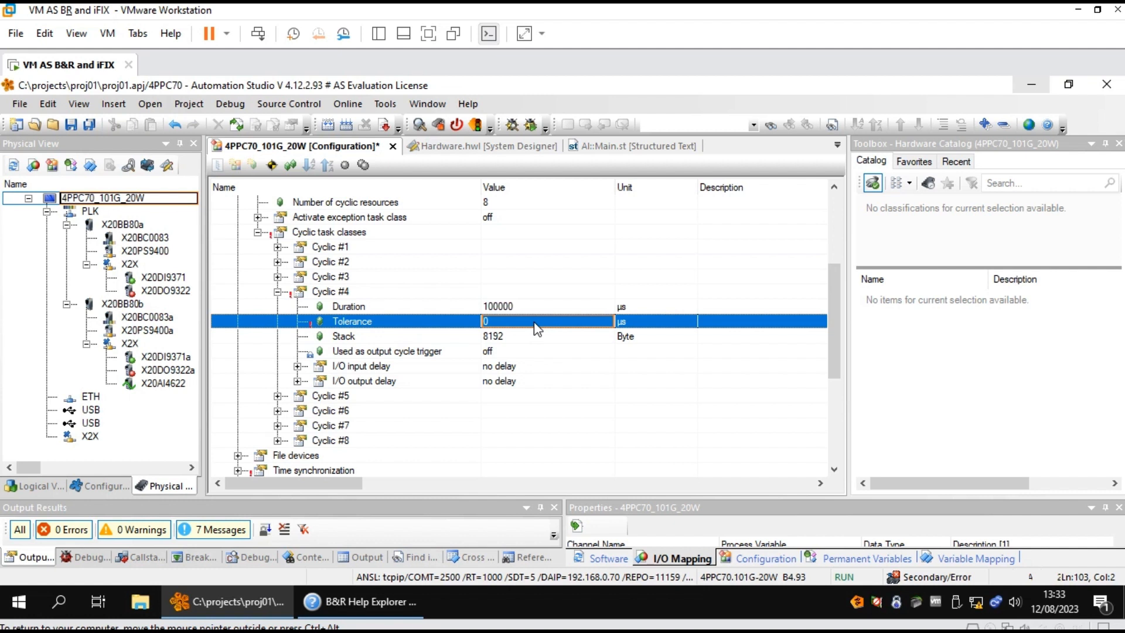
Restore the Cyclic #4 Tolerance to 100000 µs
left_click(532, 306)
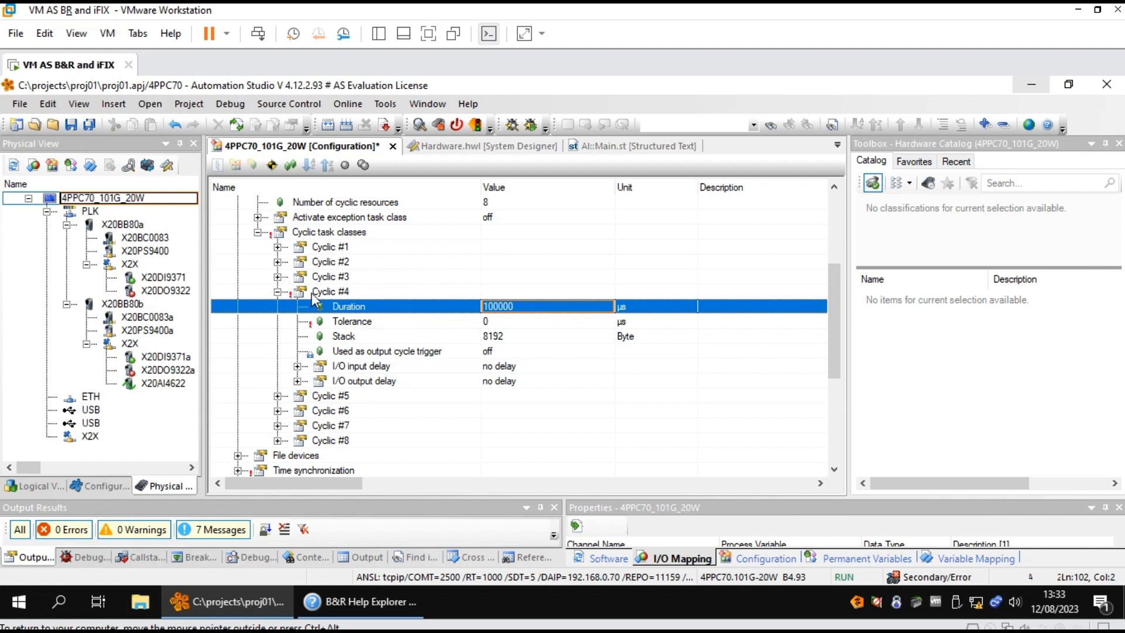
left_click(504, 323)
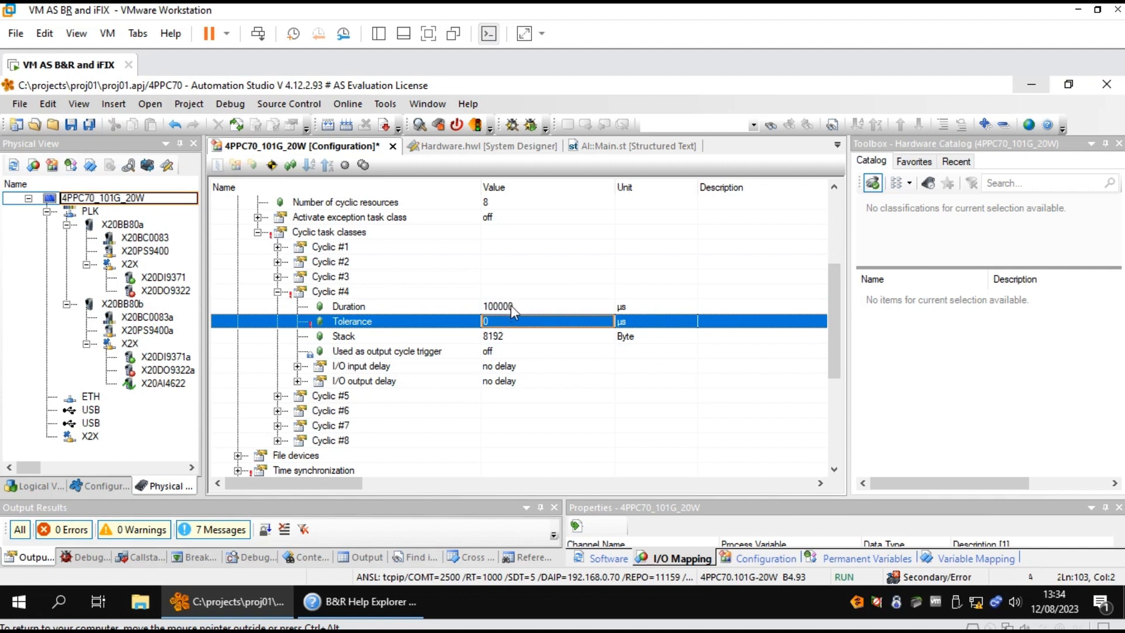
type("1")
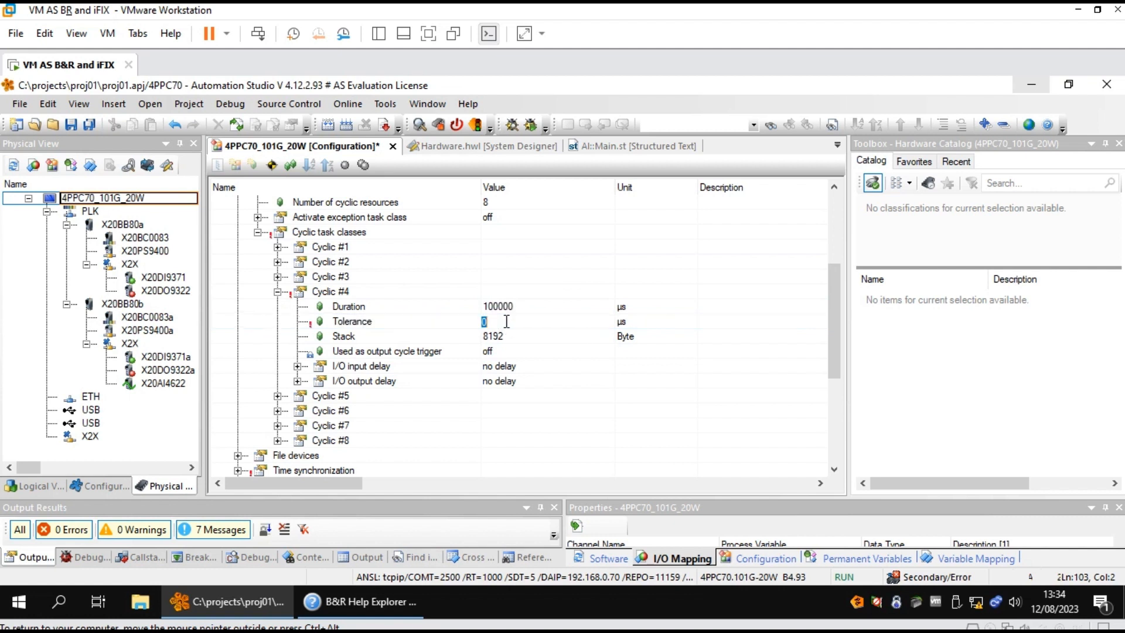
key("Return")
key("Return")
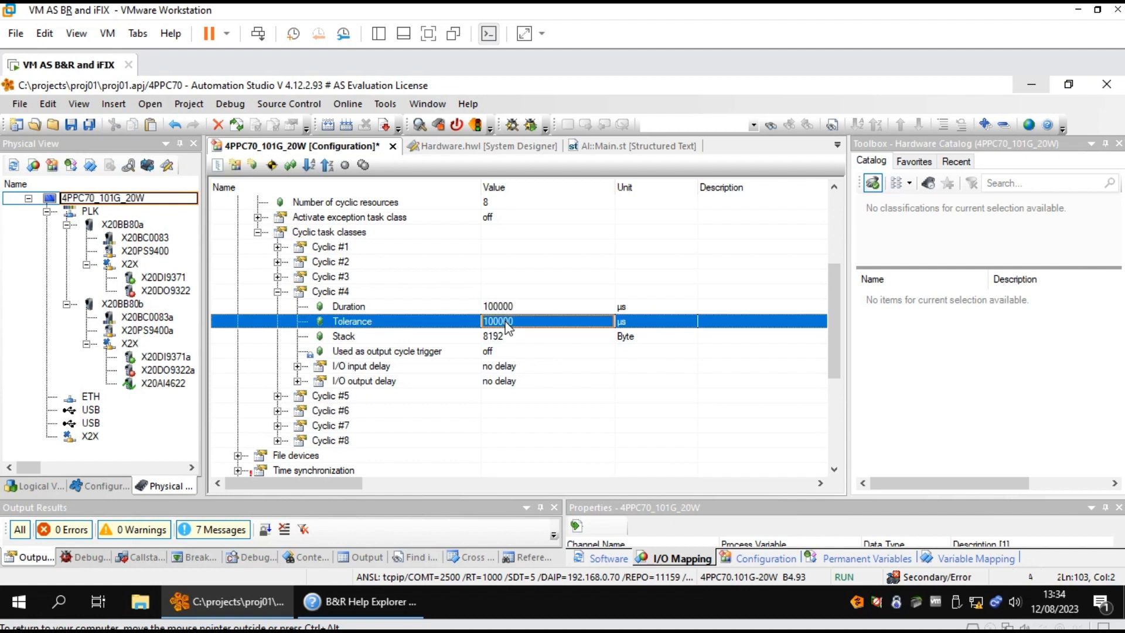
Collapse Cyclic #4, expand Cyclic #1 and try Duration values of 20000 µs and 8000 µs
left_click(279, 291)
left_click(279, 247)
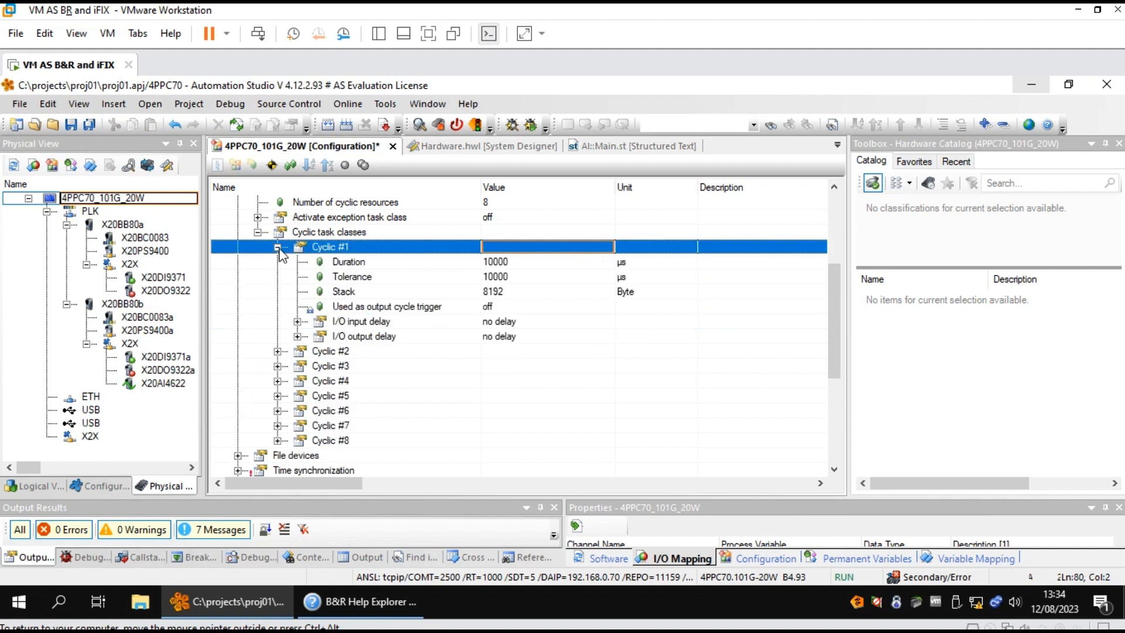
left_click(544, 261)
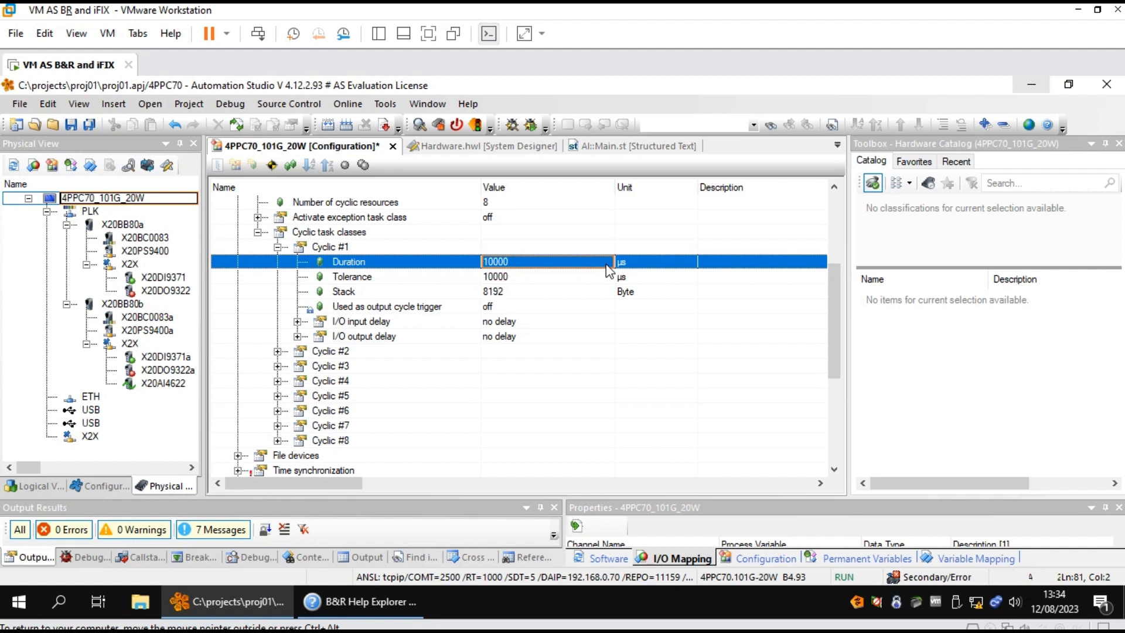
type("20")
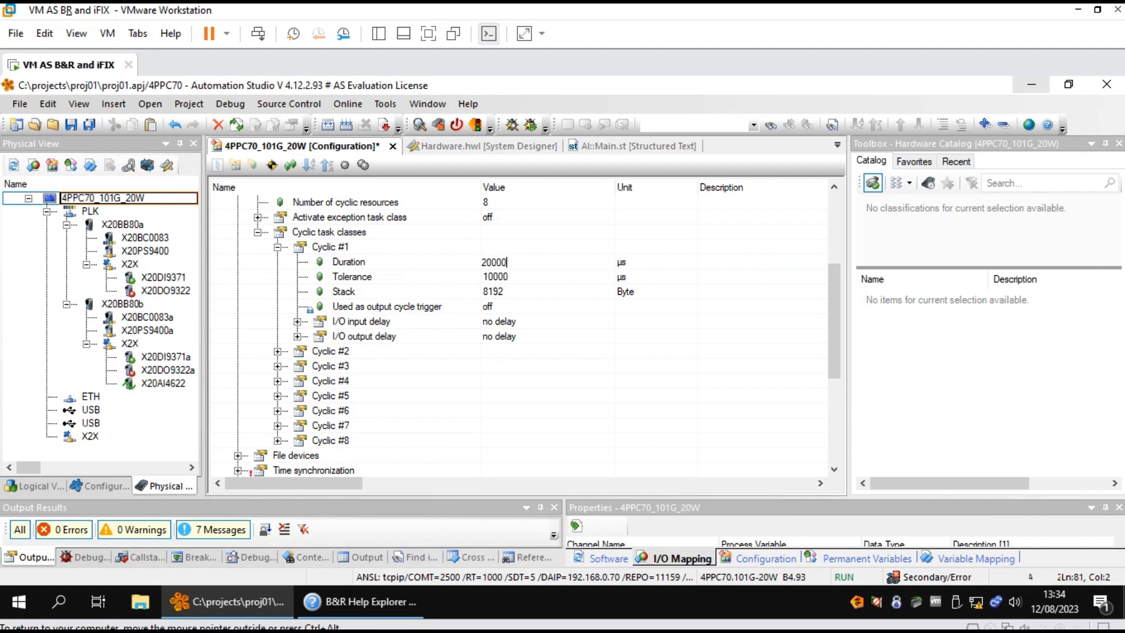
left_click(481, 263)
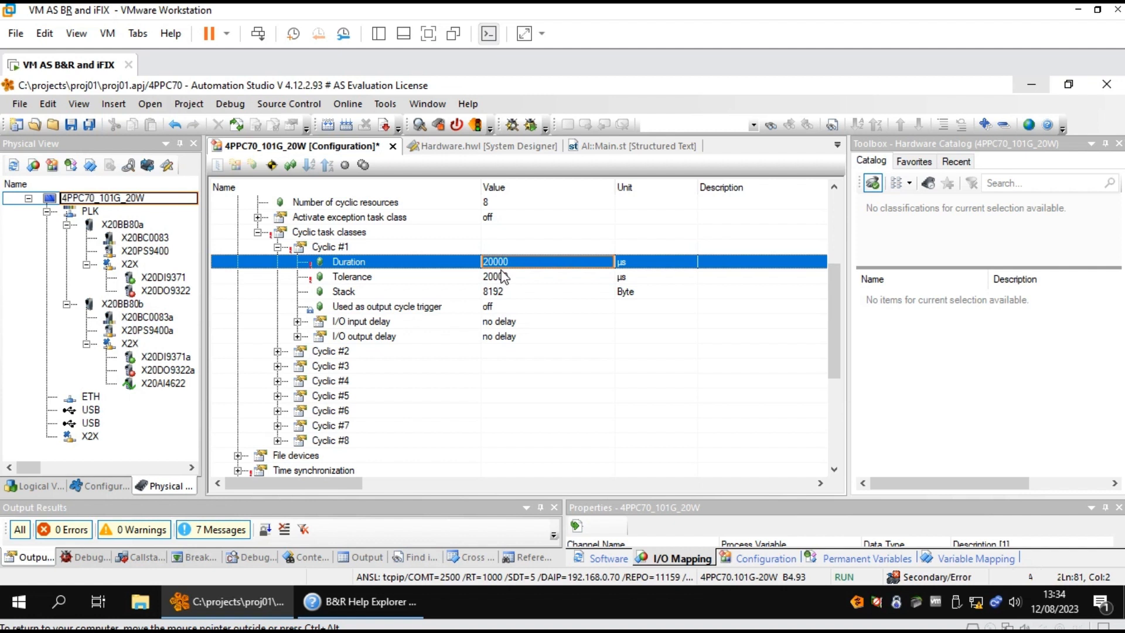
type("80")
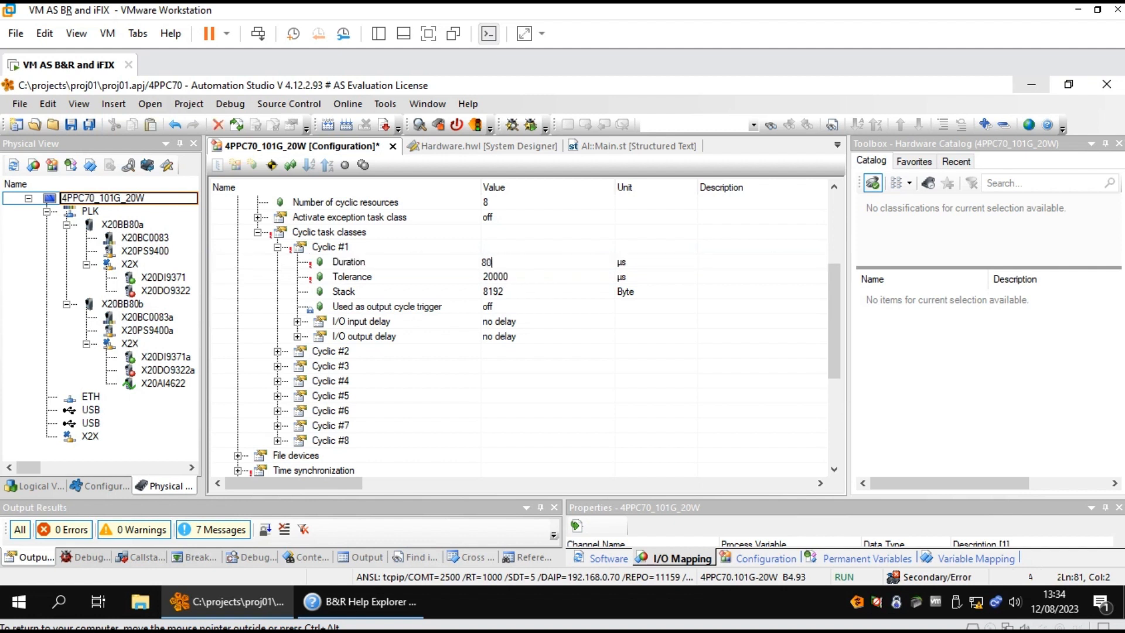
left_click(483, 264)
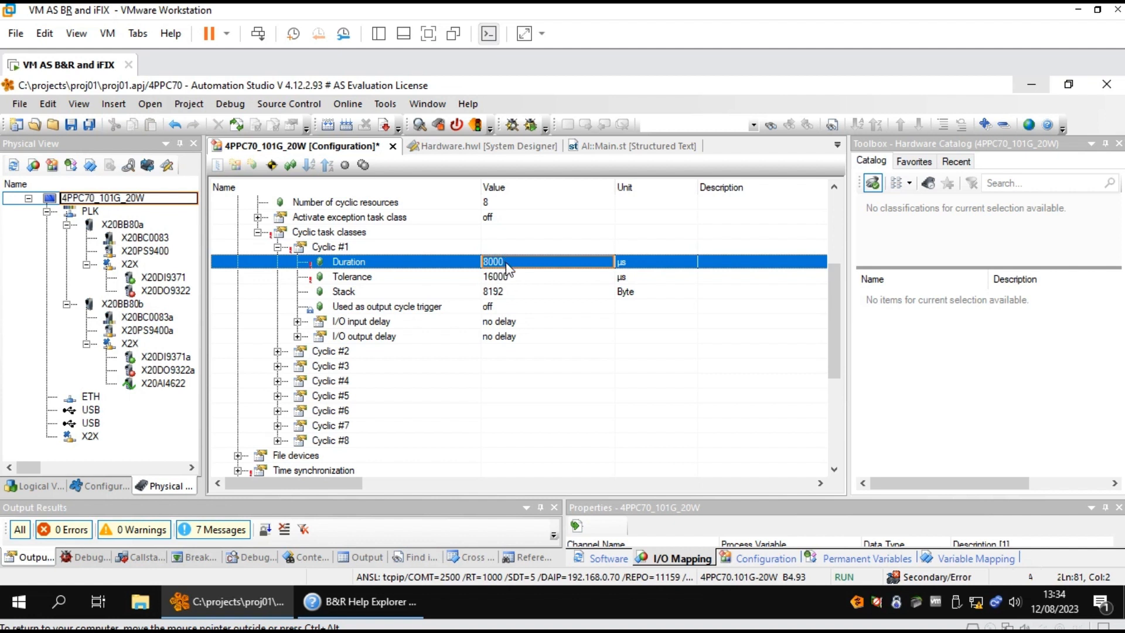
Set both the Duration and the Tolerance of Cyclic #1 back to 10000 µs and collapse it
type("10")
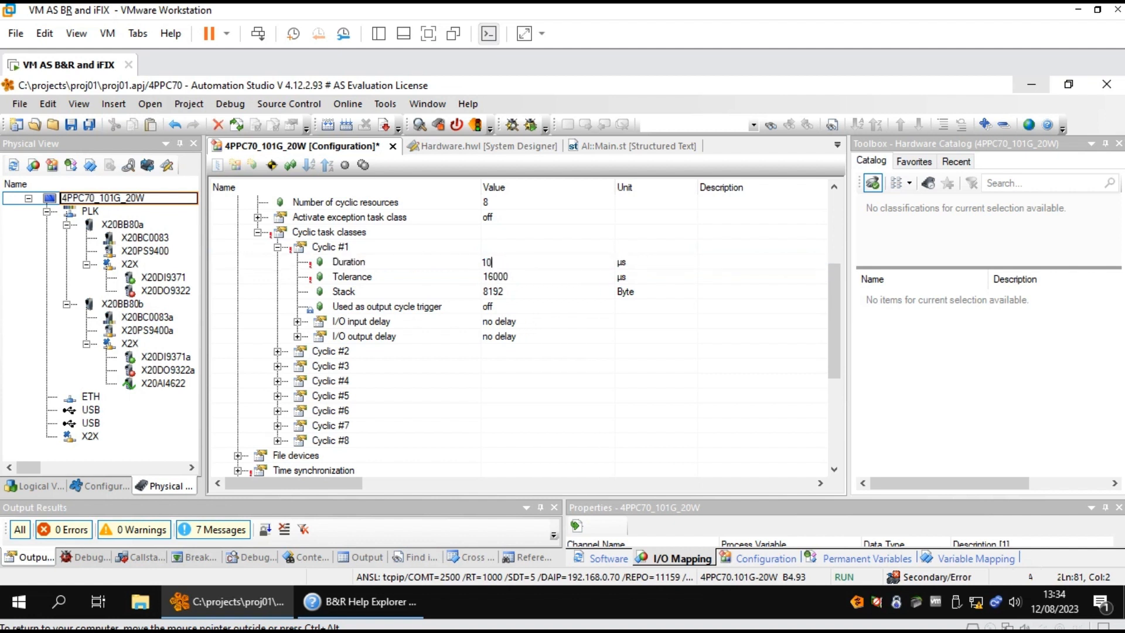
key("Return")
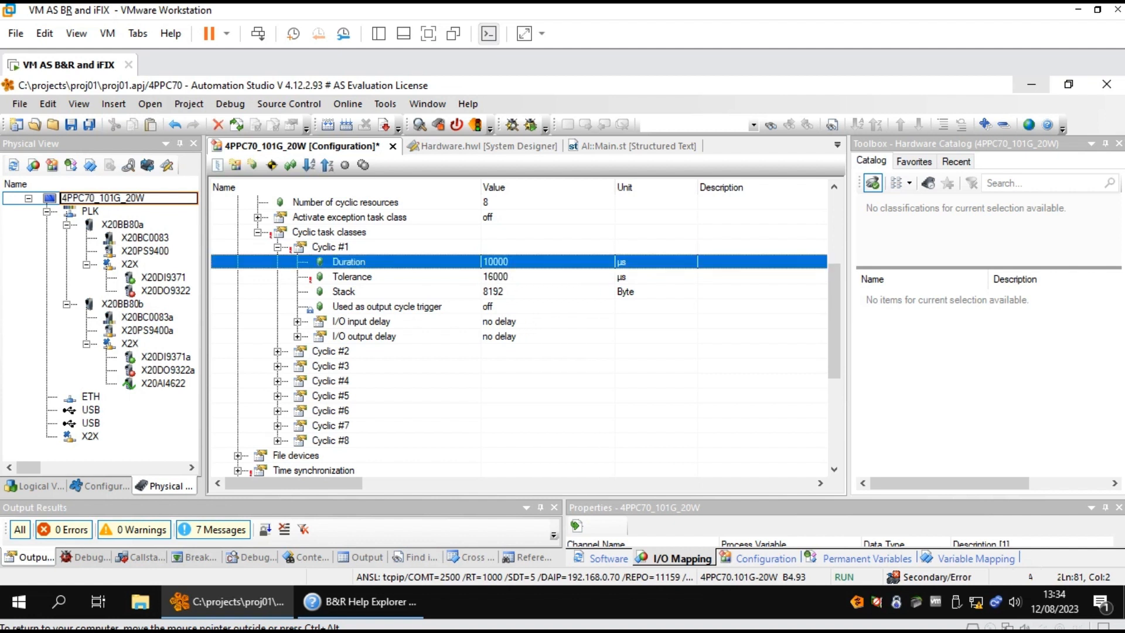
left_click(526, 278)
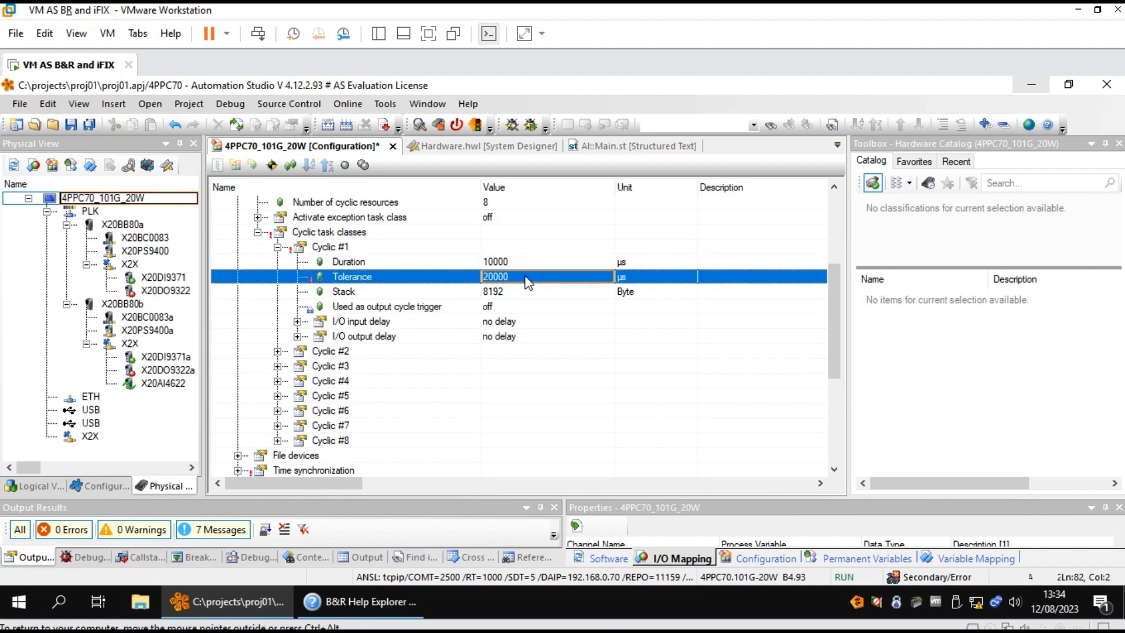
type("100")
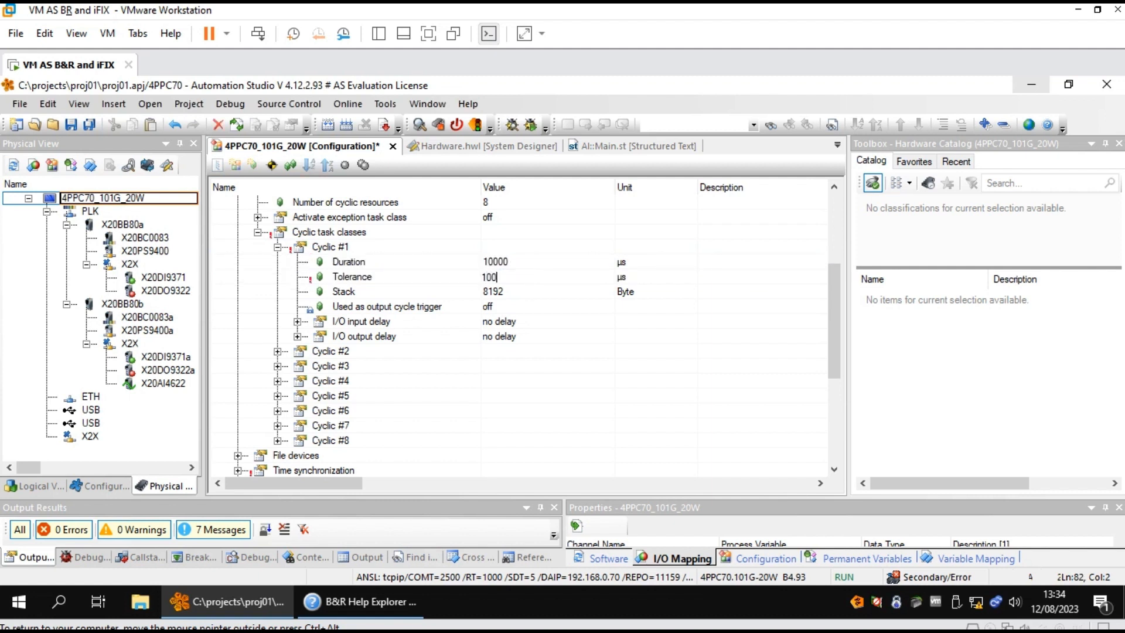
type("00")
key("Return")
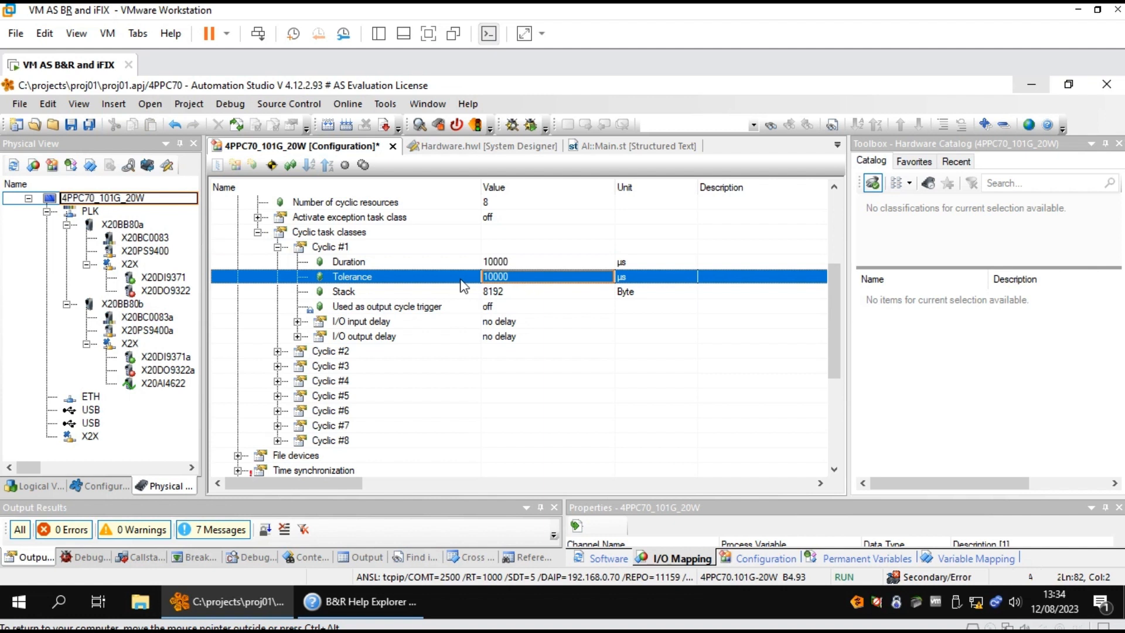
left_click(278, 246)
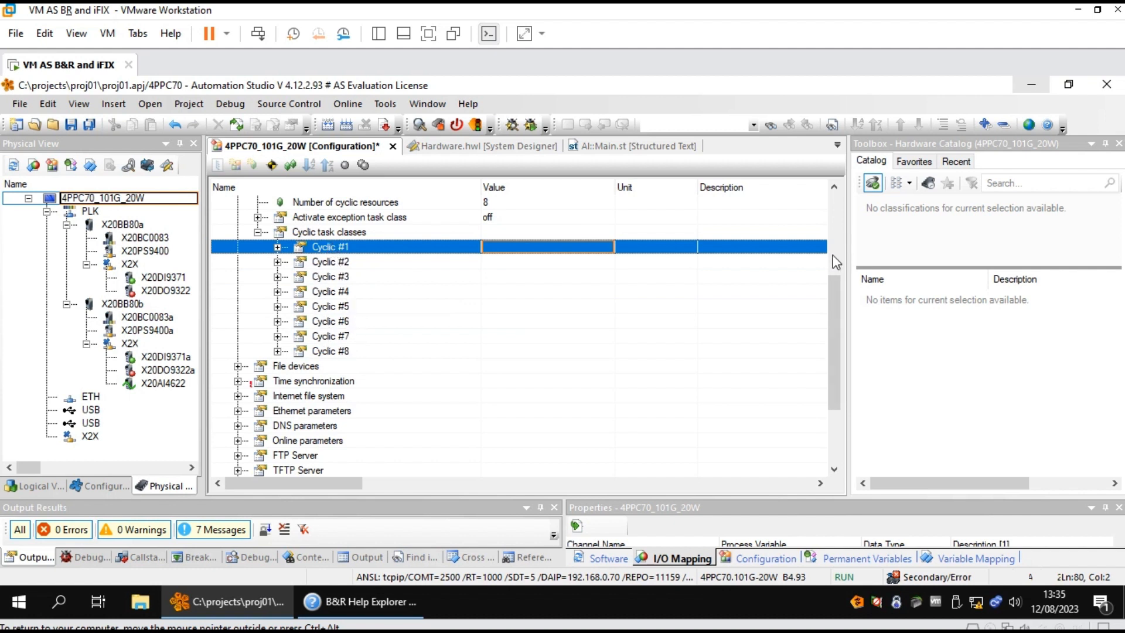
Expand the CPU's Timing settings and examine the Task class idle time and the System timer's System tick
left_click_drag(829, 304, 836, 279)
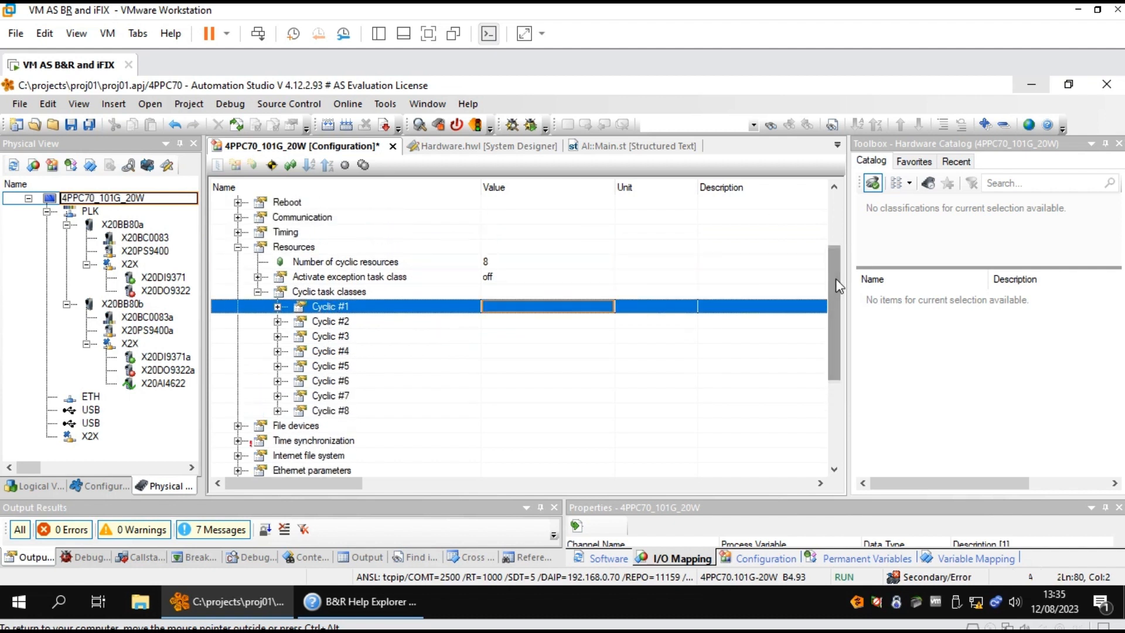
left_click(238, 232)
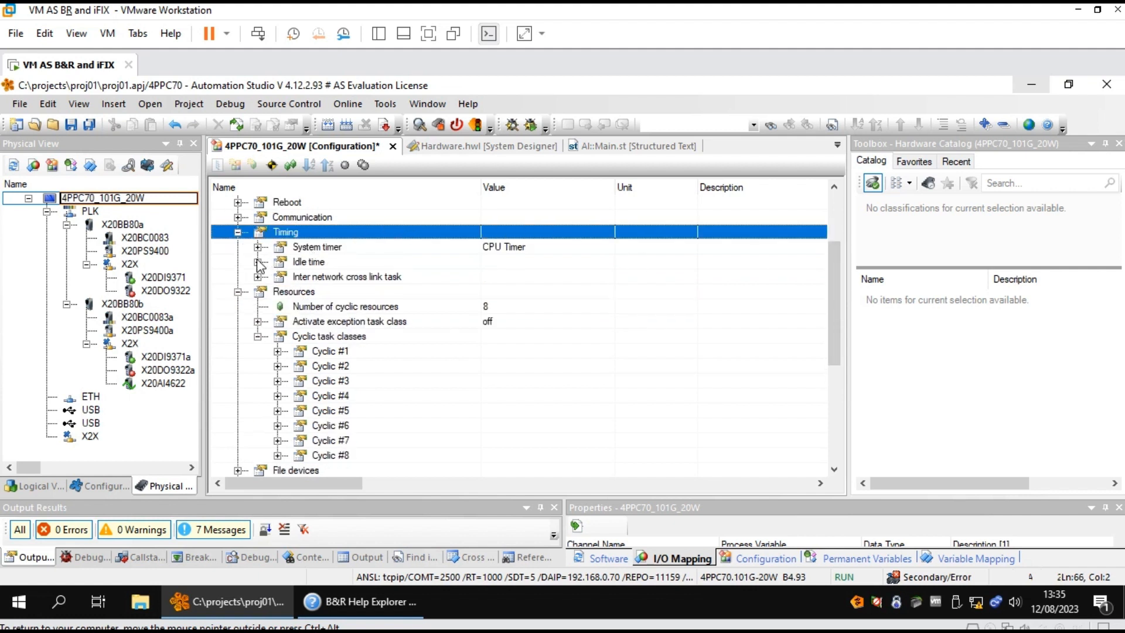
left_click(258, 262)
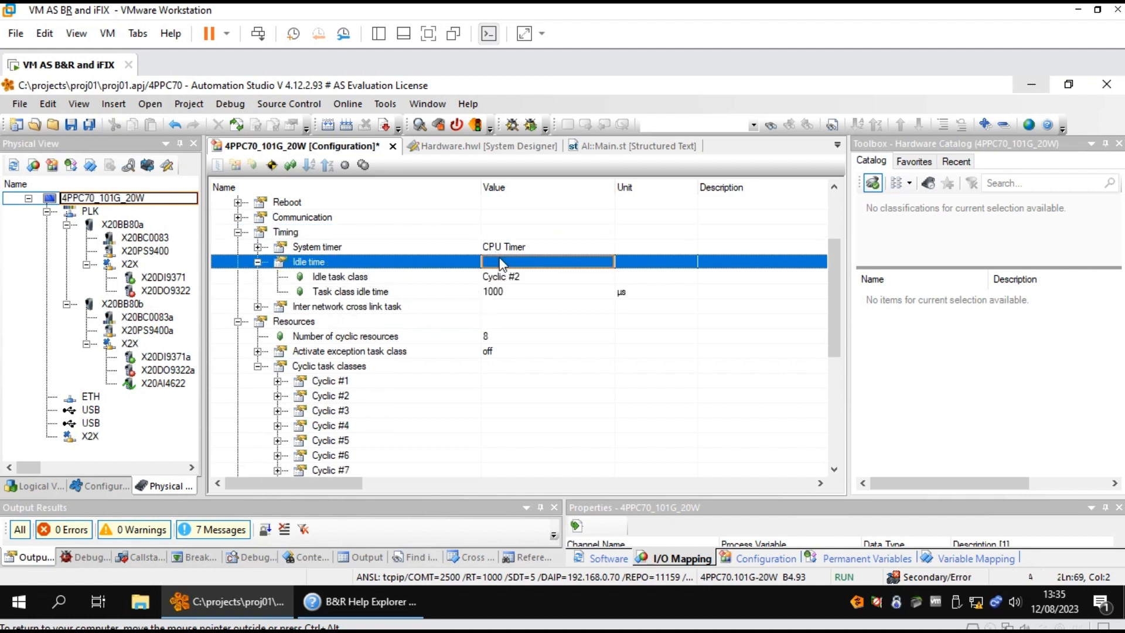
left_click(505, 291)
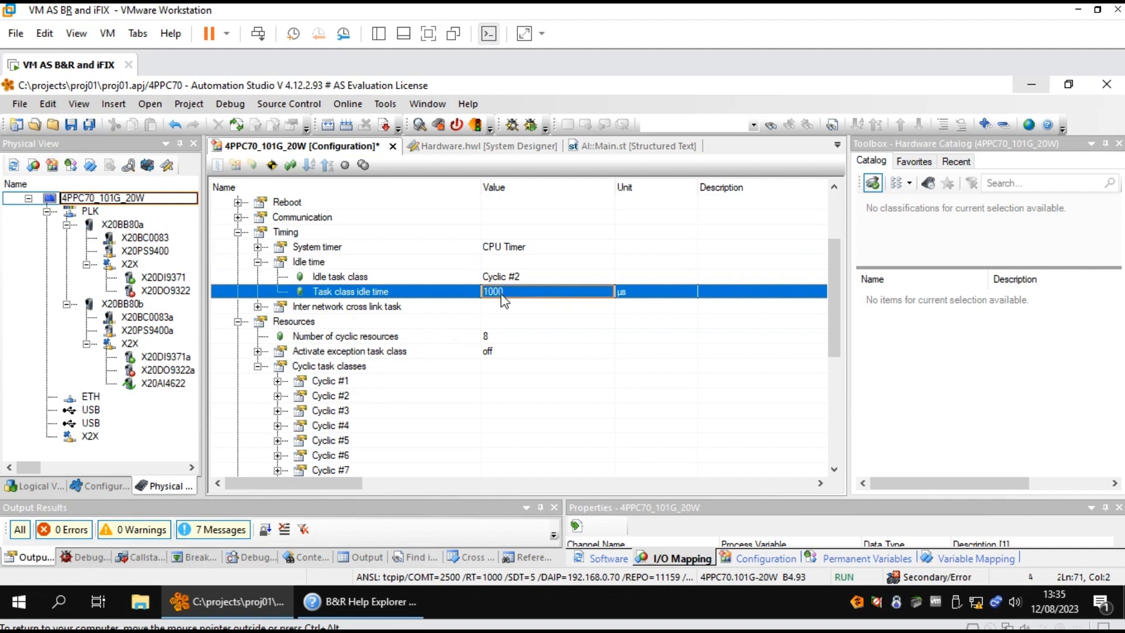
left_click(258, 248)
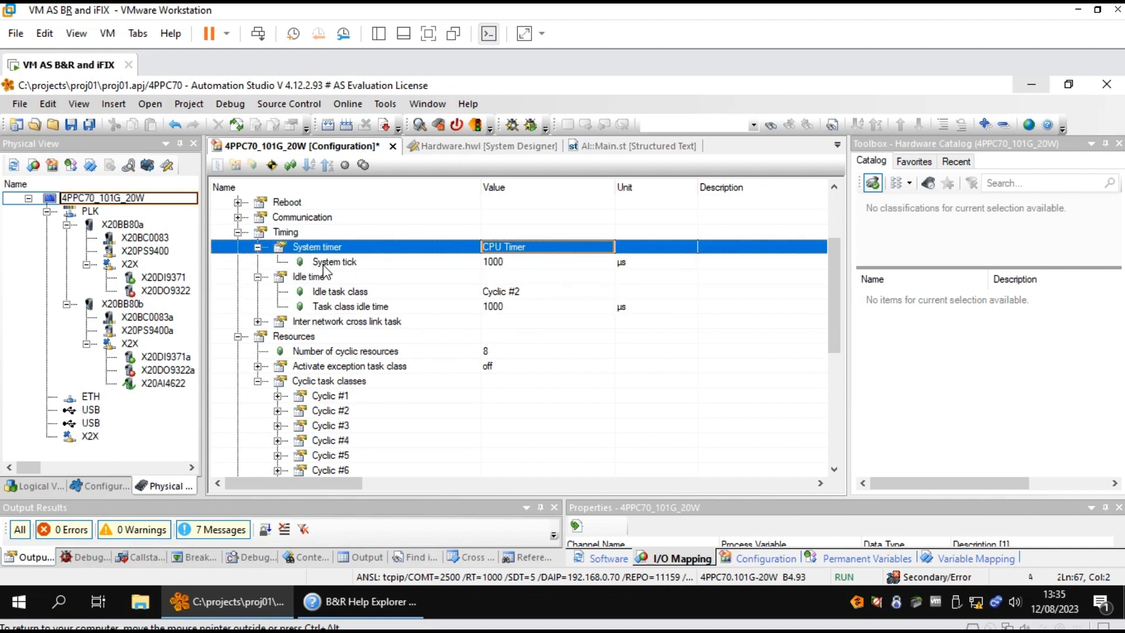
left_click(387, 265)
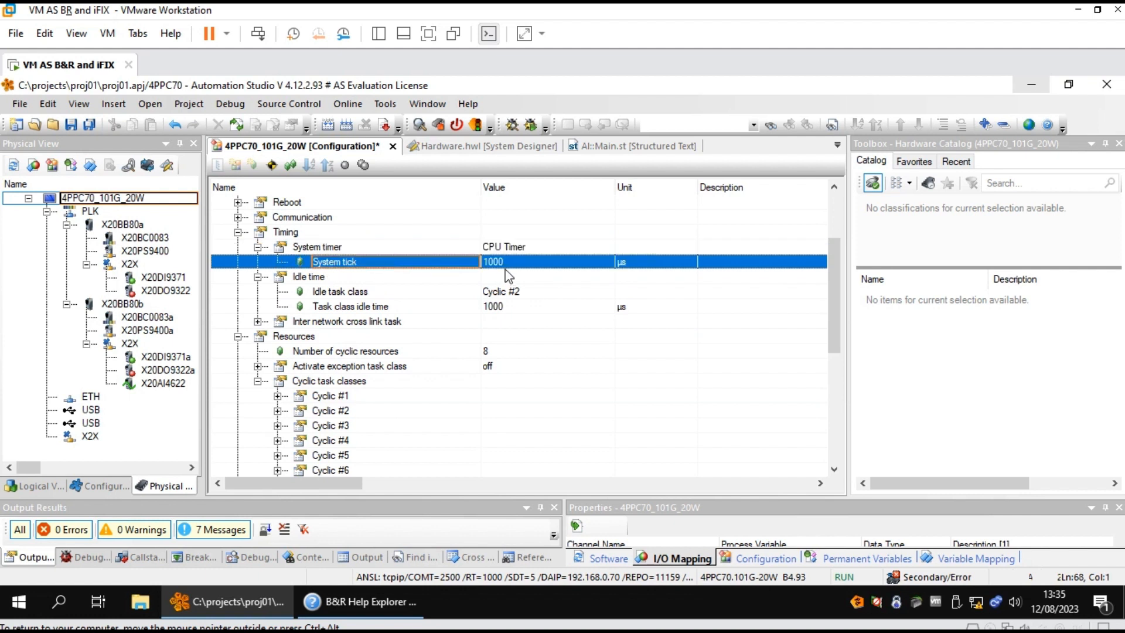
Set the System timer to EPL/X2X Interface and choose 4PPC70_101G_20W.IF1 as its interface
left_click(547, 246)
left_click(548, 246)
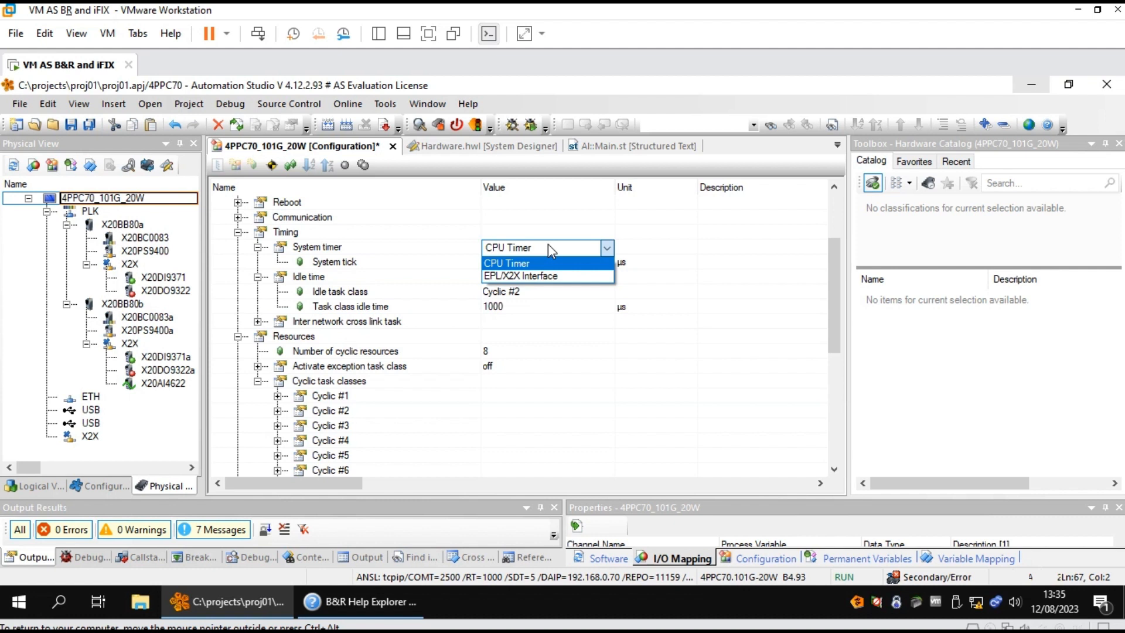
left_click(523, 278)
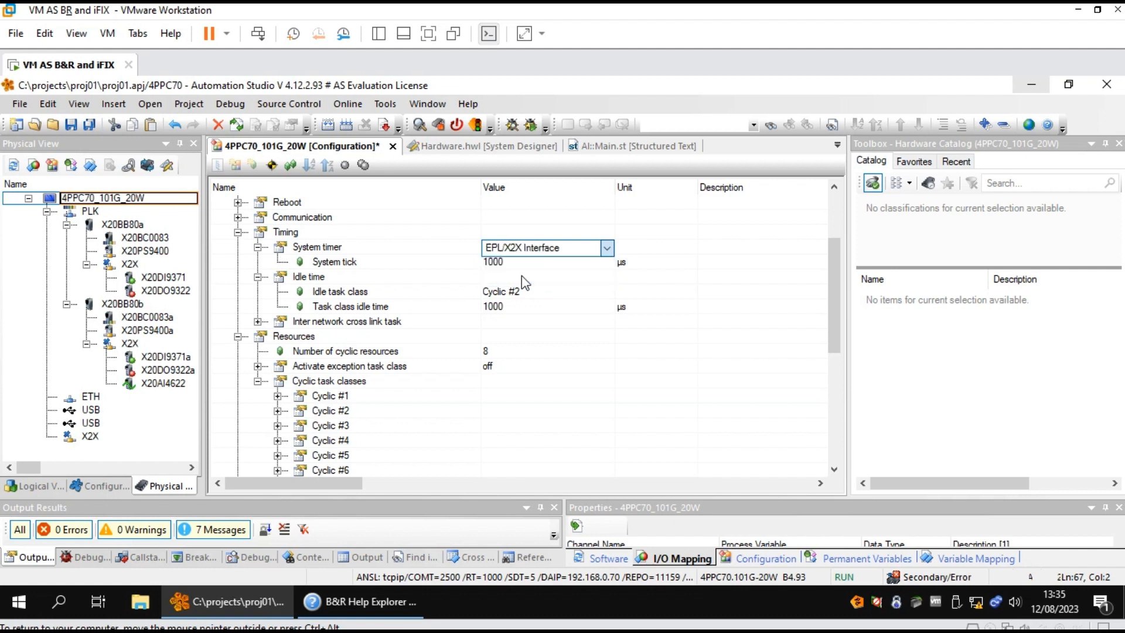
left_click(529, 271)
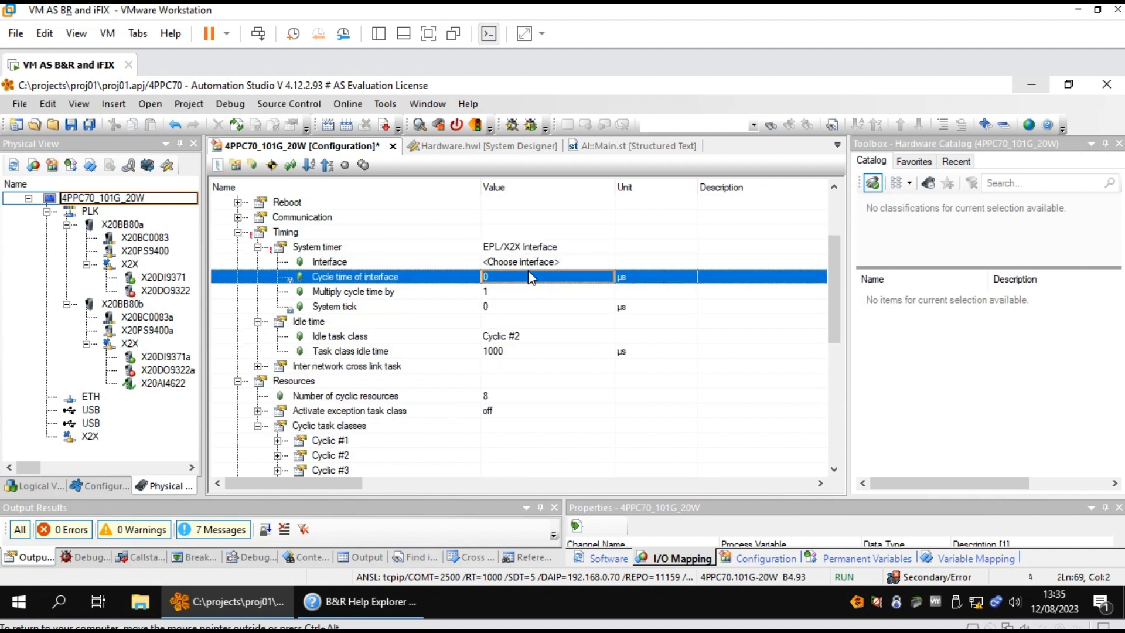
left_click(603, 261)
left_click(606, 264)
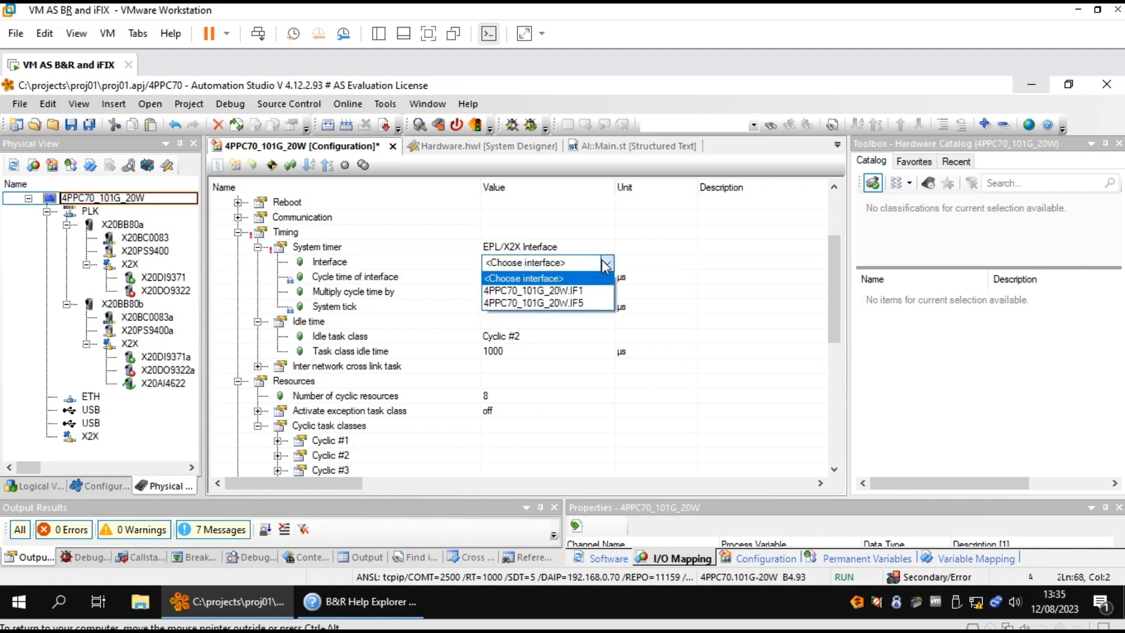
left_click(592, 292)
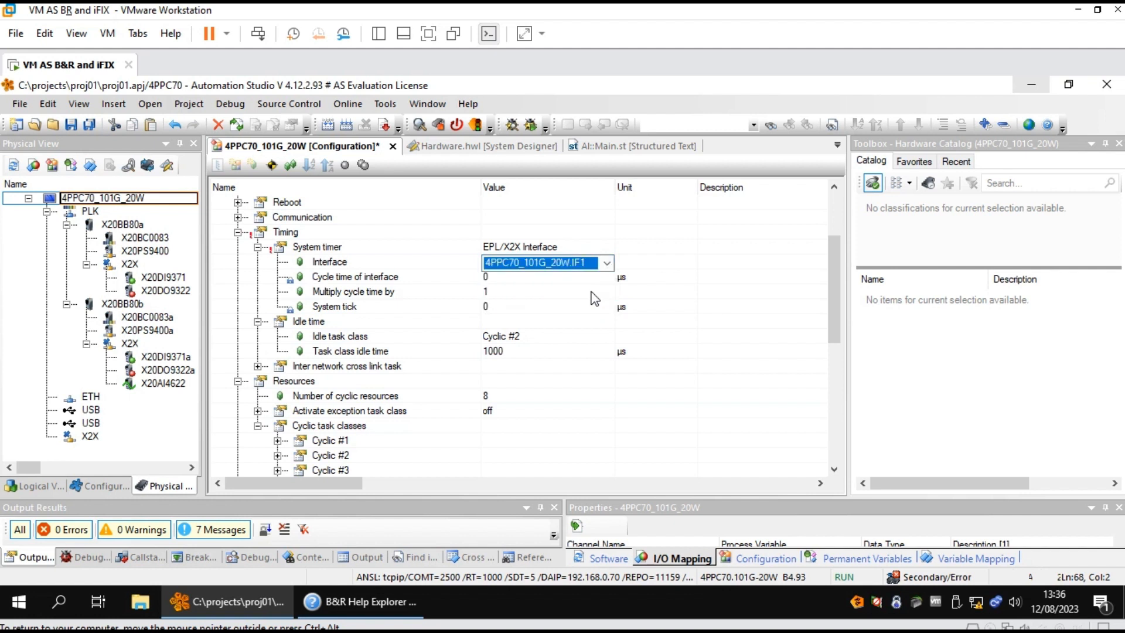
left_click(592, 292)
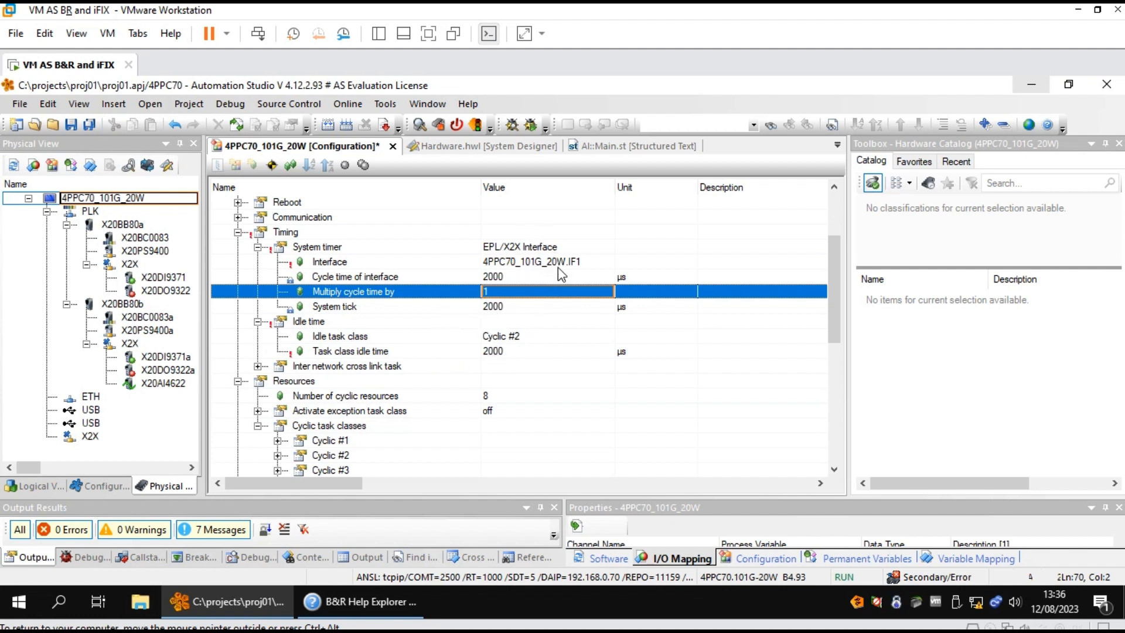
Switch the System timer back to CPU Timer
left_click(592, 249)
left_click(592, 248)
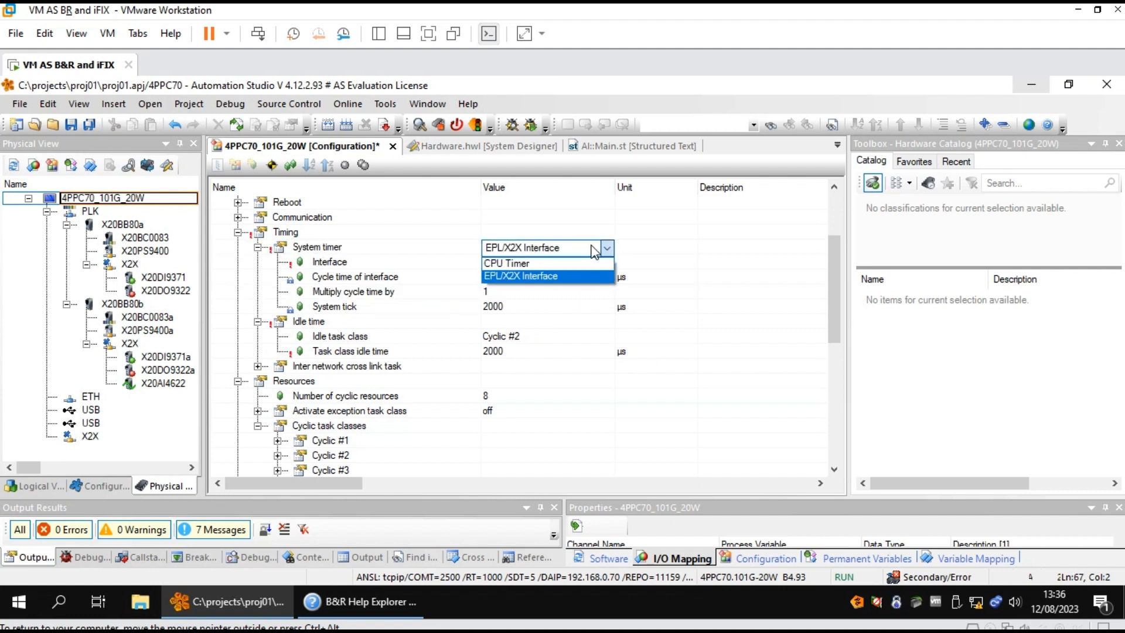
left_click(558, 261)
left_click(564, 278)
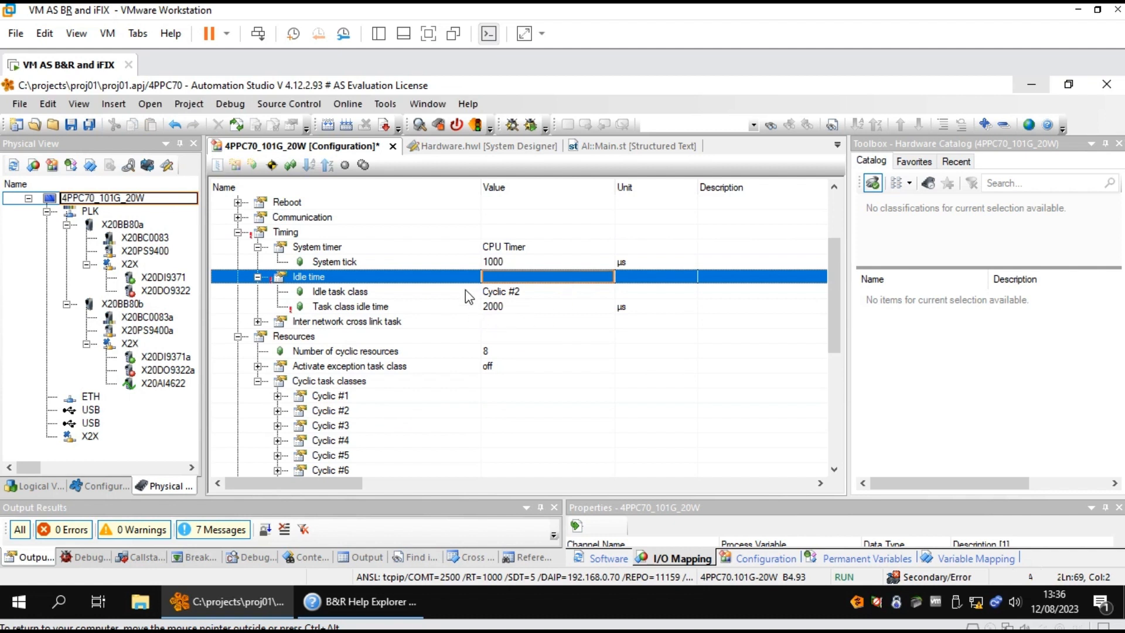
Set the Task class idle time in the CPU's Idle time settings to 1000 µs
left_click(527, 307)
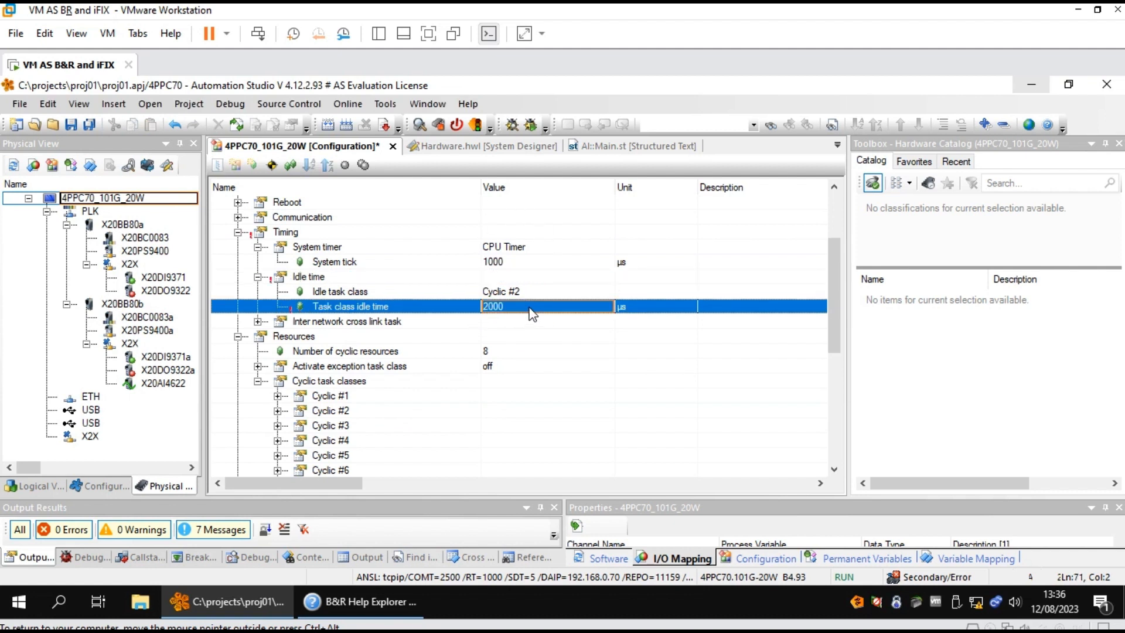
type("1000")
key("Return")
Collapse the Timing and Resources groups and close the CPU configuration
left_click(238, 233)
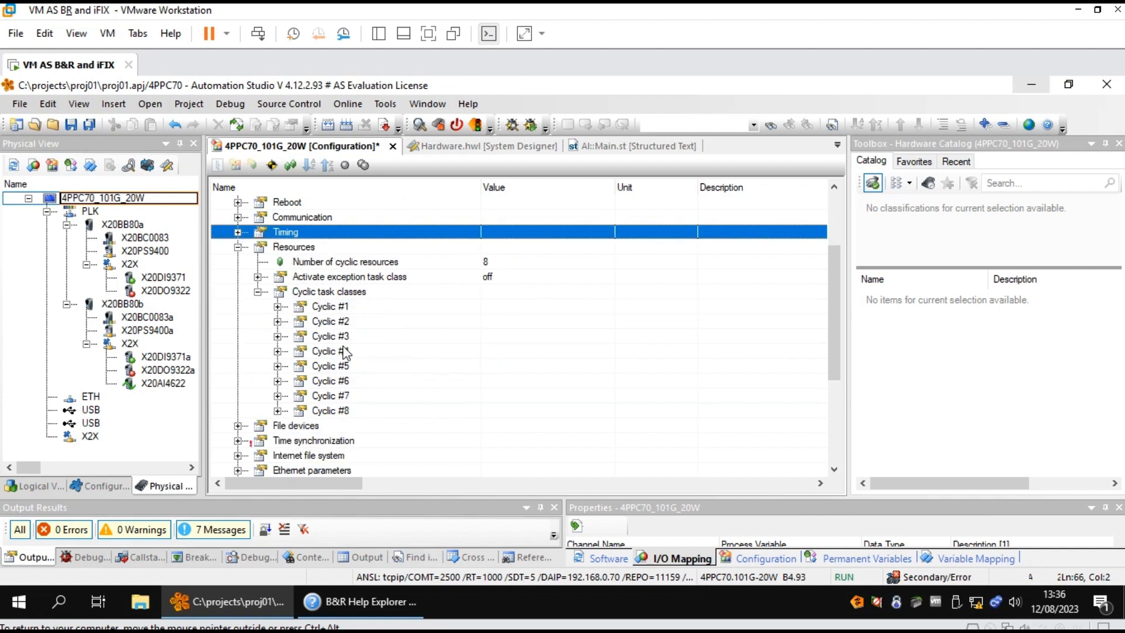
left_click(238, 247)
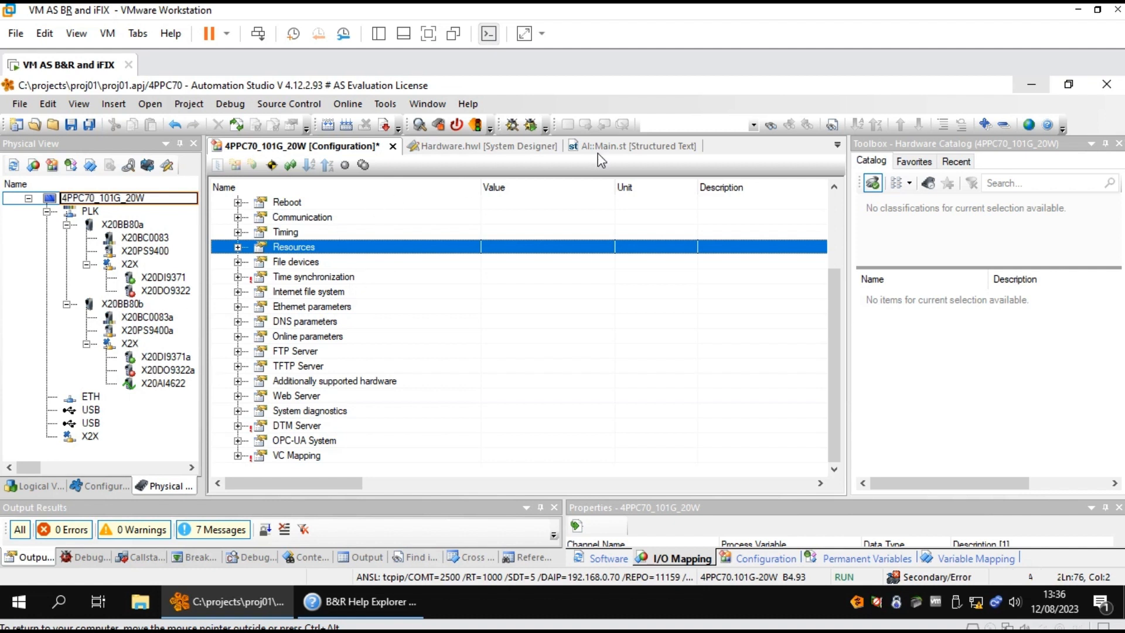
left_click(392, 147)
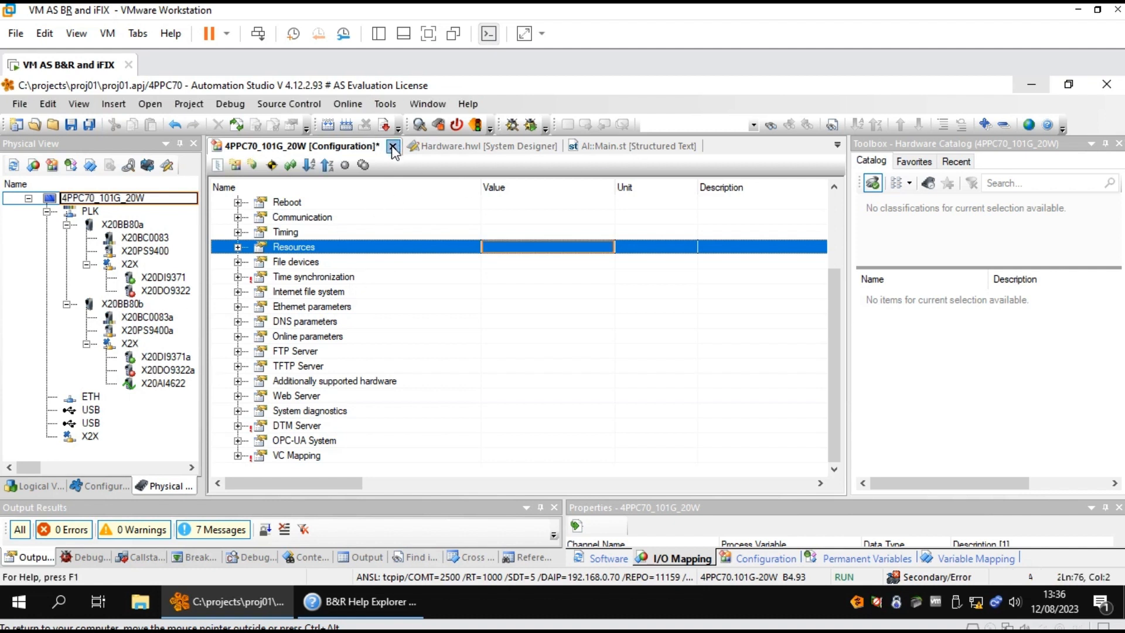
left_click(587, 375)
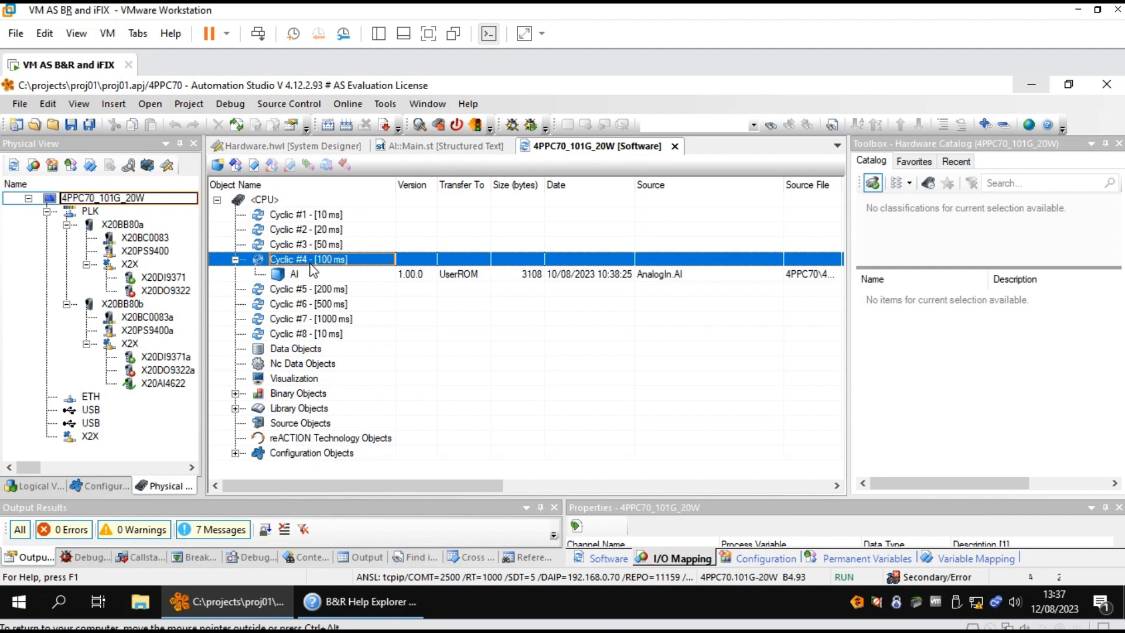
In the software configuration, move the AI program to Cyclic #1 and return it to Cyclic #4
left_click(295, 275)
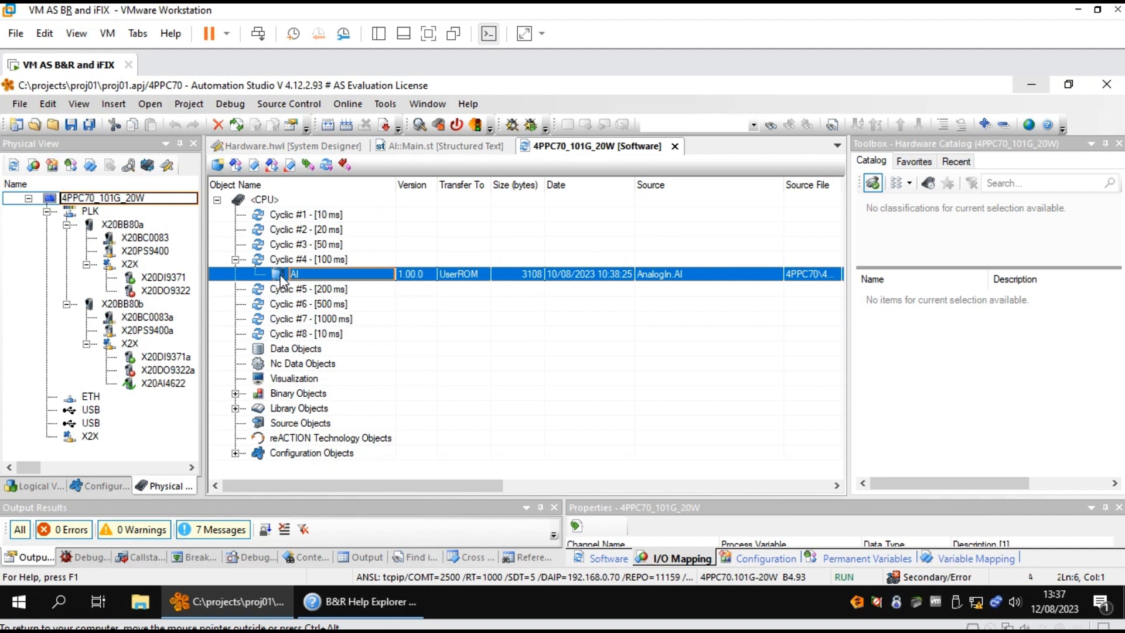
mouse_move(280, 280)
left_mouse_down()
mouse_move(304, 251)
mouse_move(292, 211)
mouse_move(298, 221)
left_mouse_up()
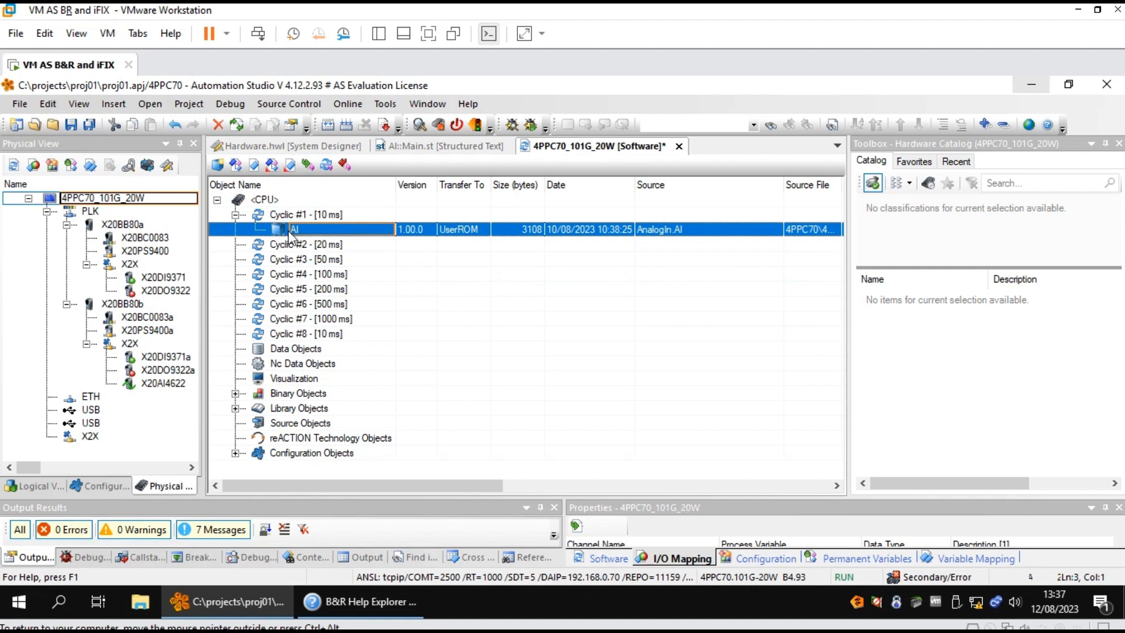
left_click_drag(281, 235, 291, 274)
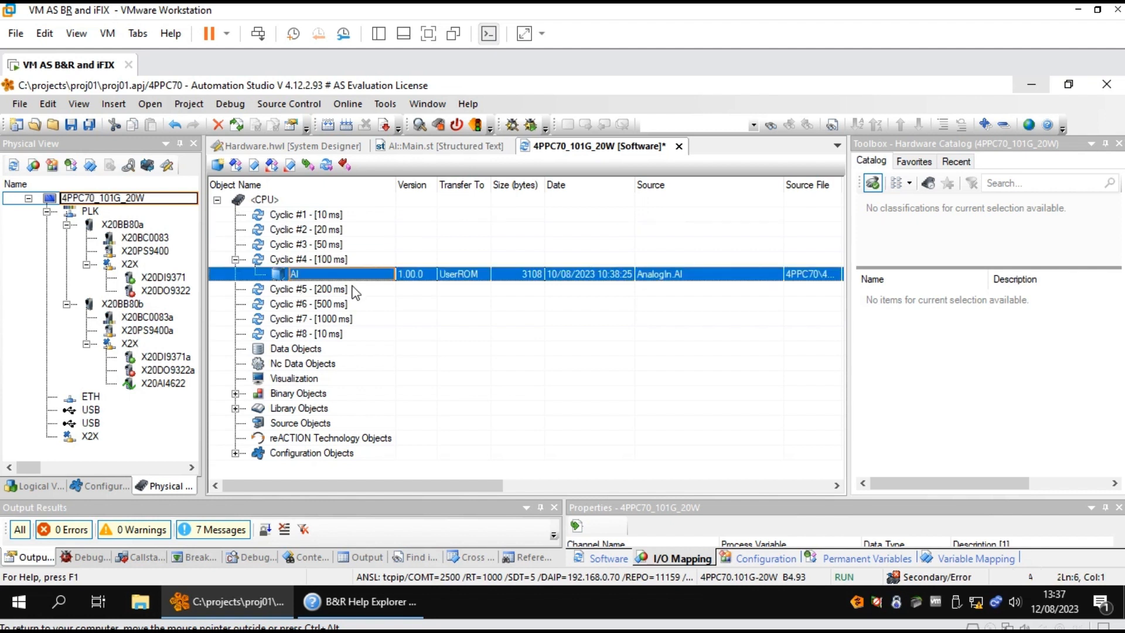
Show the project's Logical View and put the AI program's Main.st code into monitor mode
left_click(108, 491)
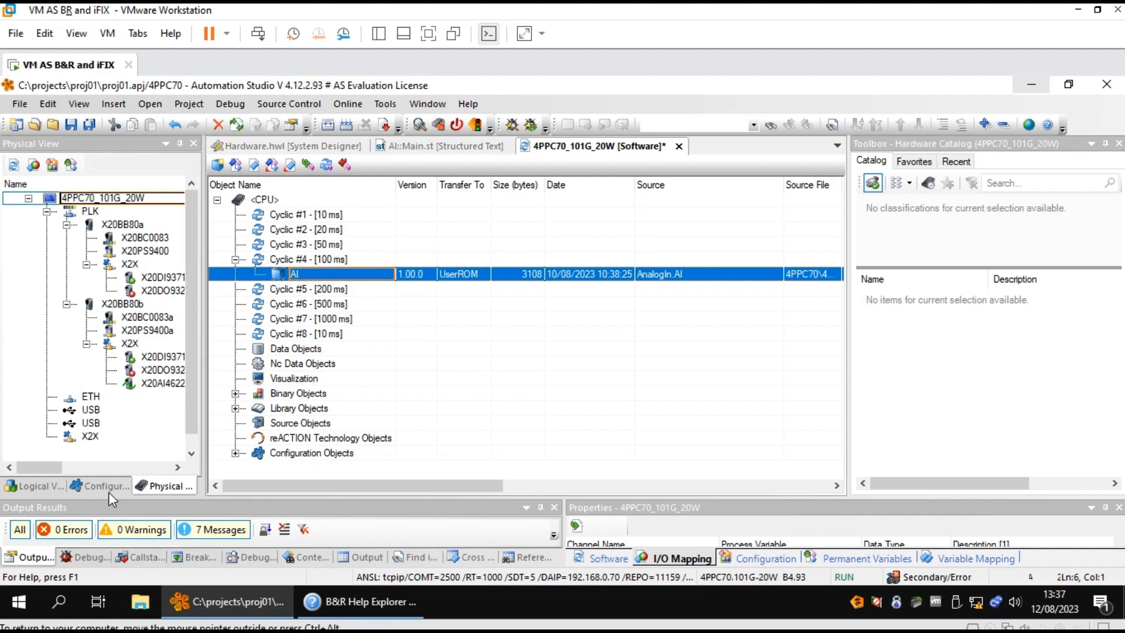
left_click(57, 489)
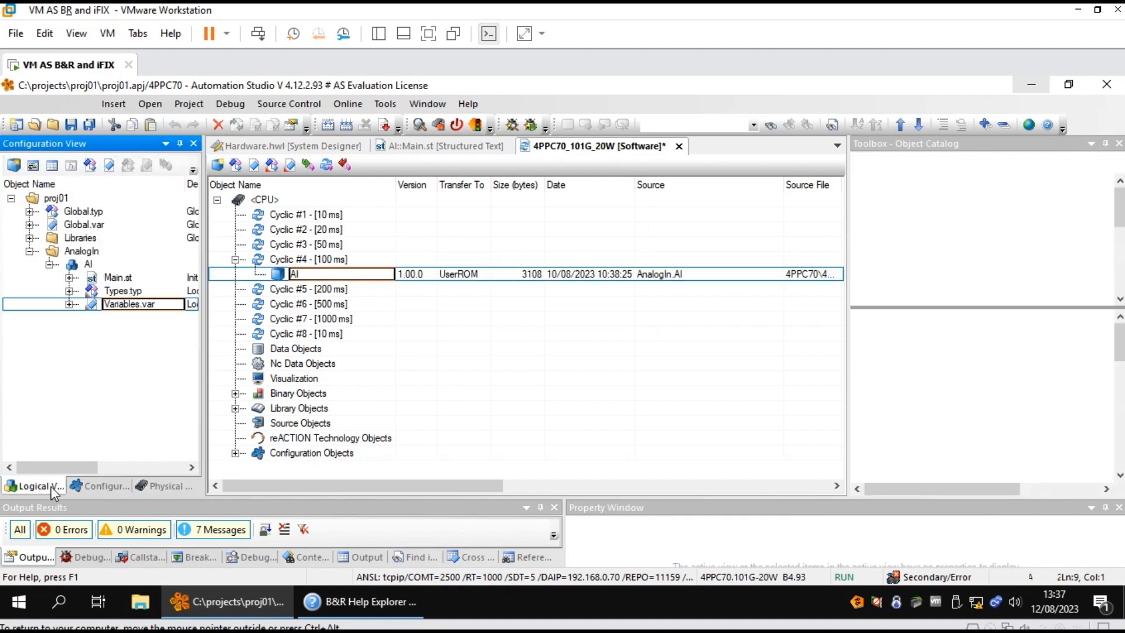
left_click(444, 146)
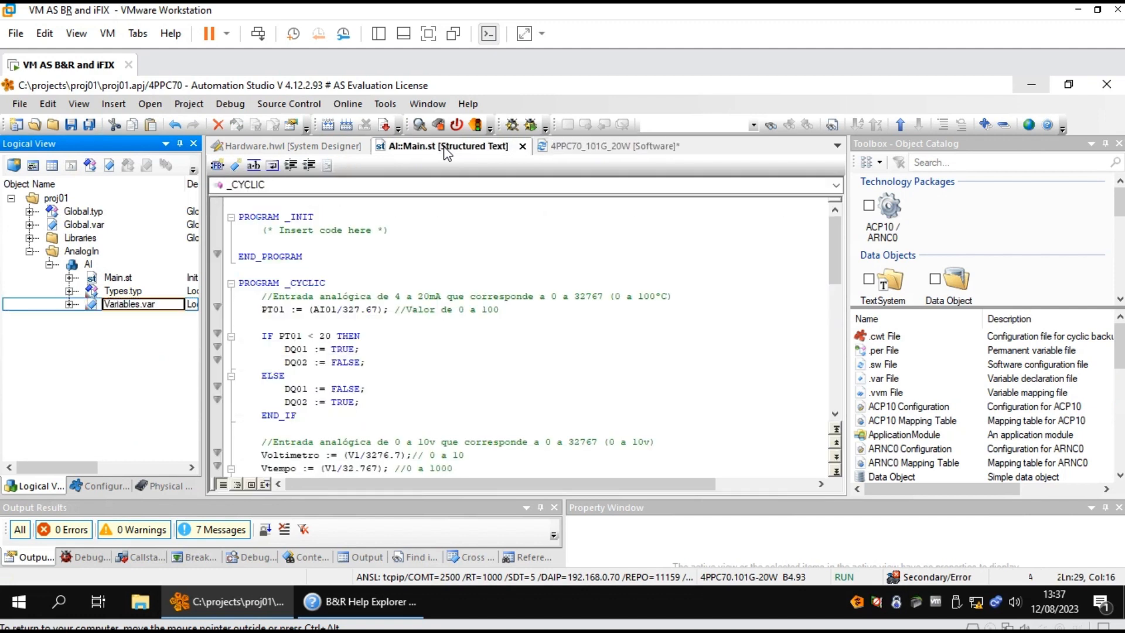
left_click(419, 125)
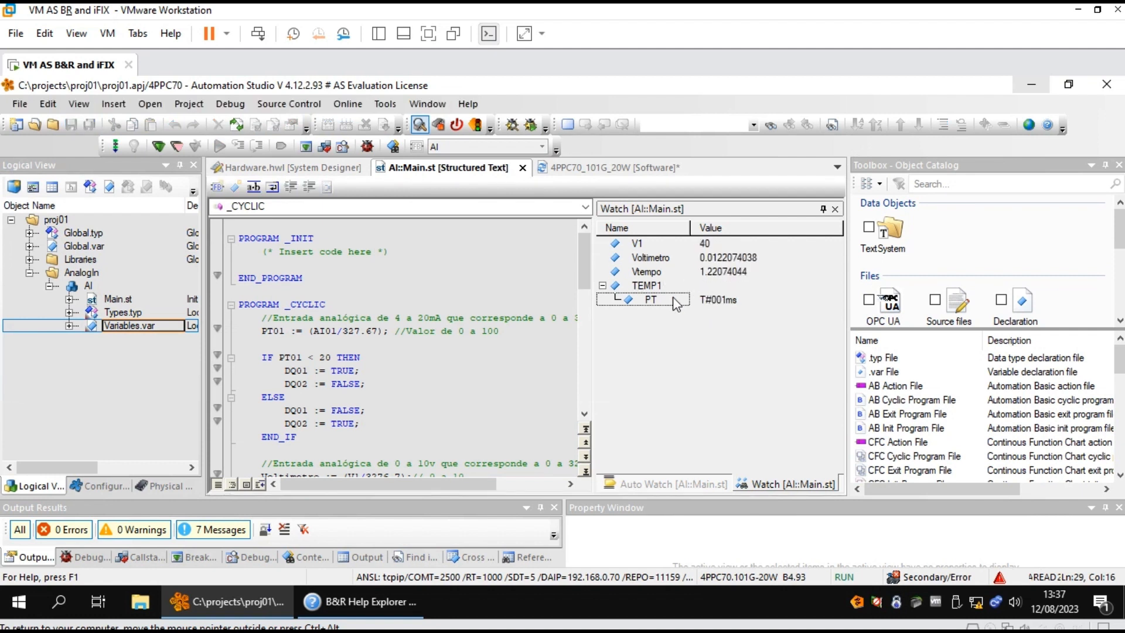
Examine the "Ciclo de clock" code beside a widened Watch, and check the output lamps in DroidCam
left_click_drag(207, 280, 24, 307)
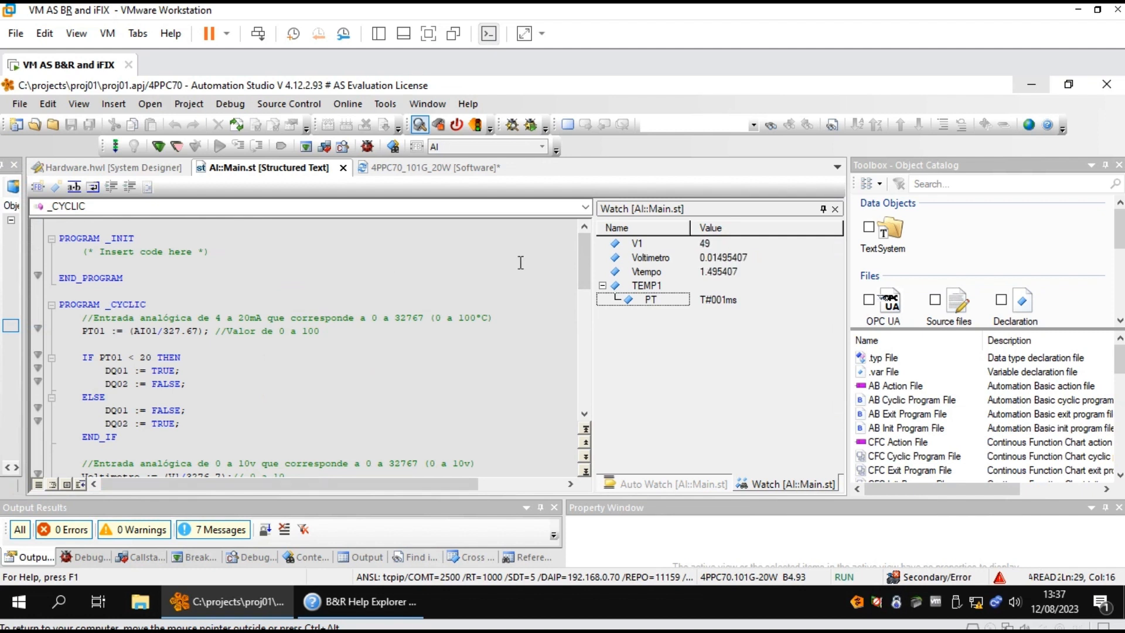
left_click_drag(594, 310, 381, 312)
left_click_drag(373, 414, 374, 413)
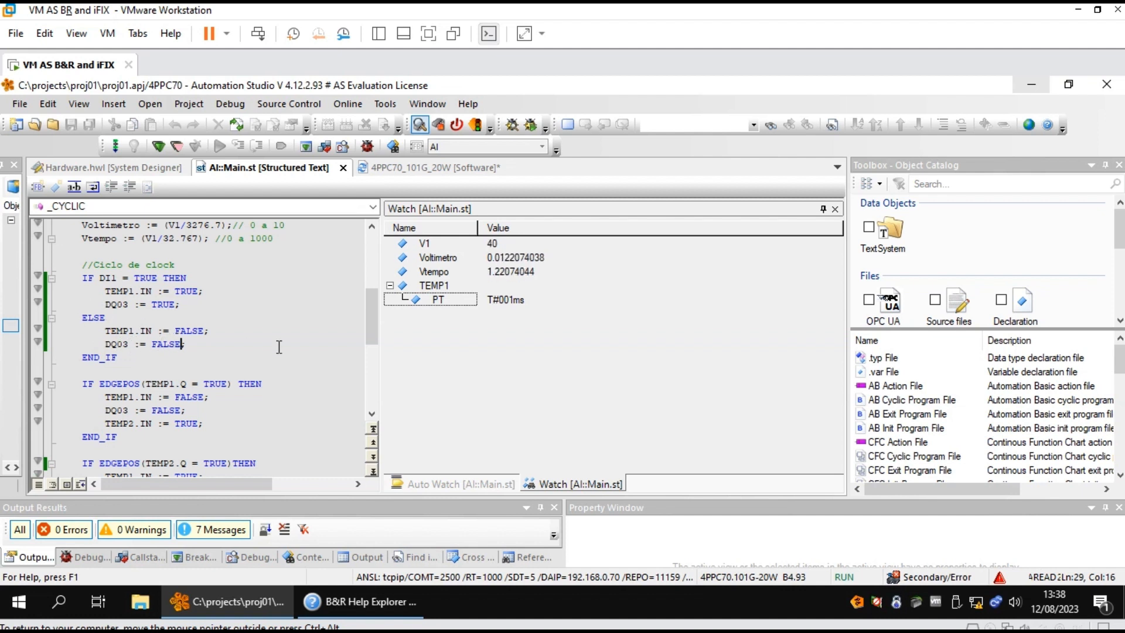
left_click(372, 417)
left_click(372, 417)
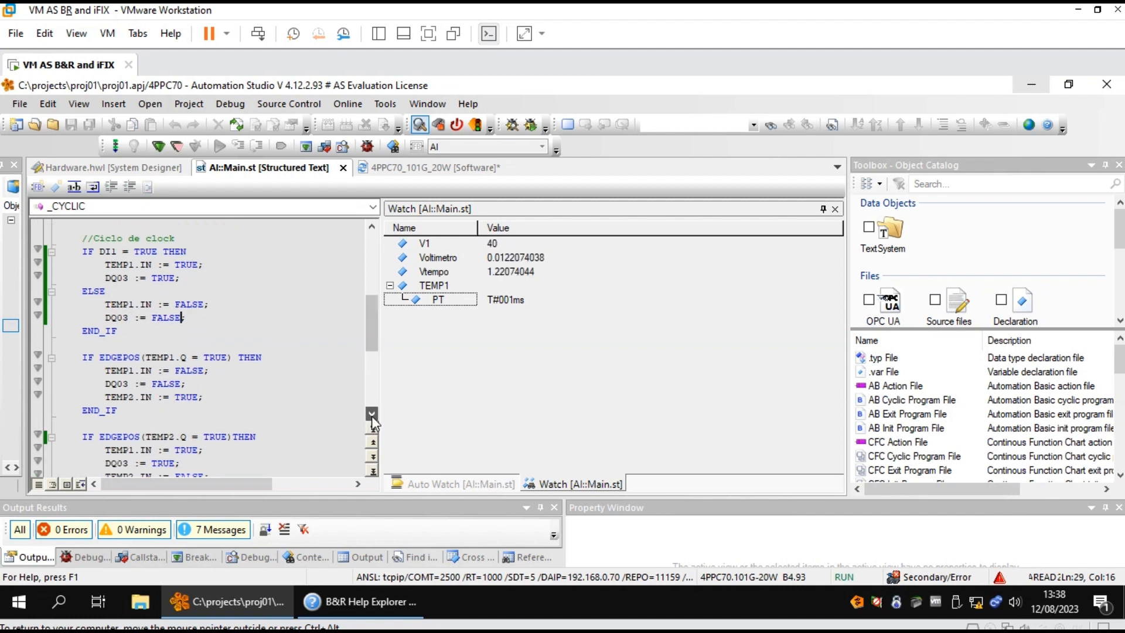
left_click(372, 417)
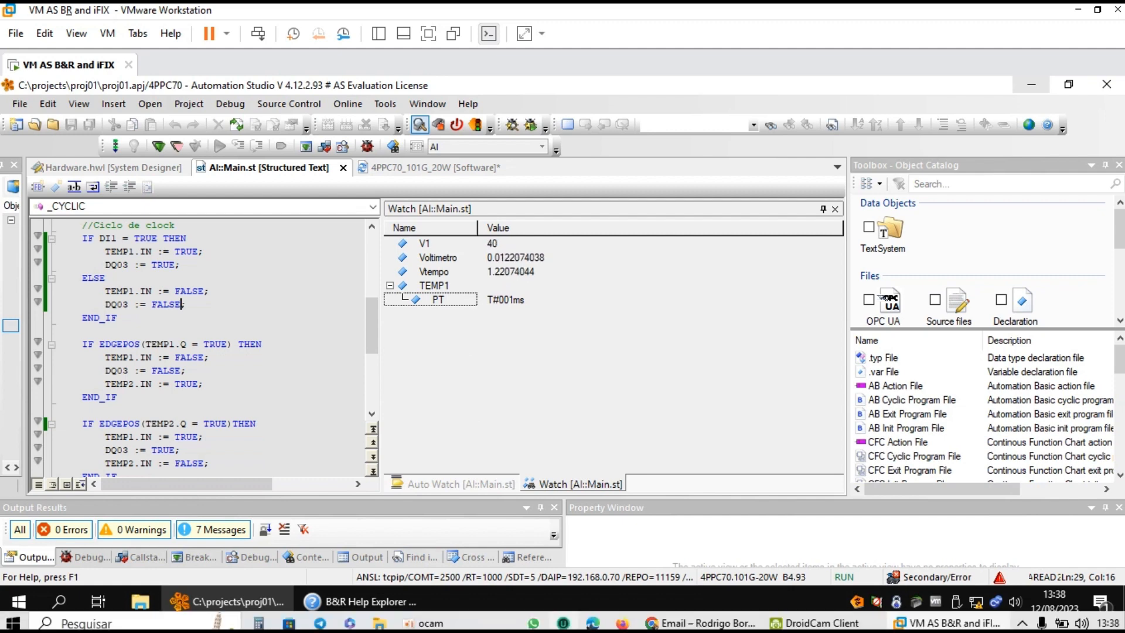
left_click(793, 623)
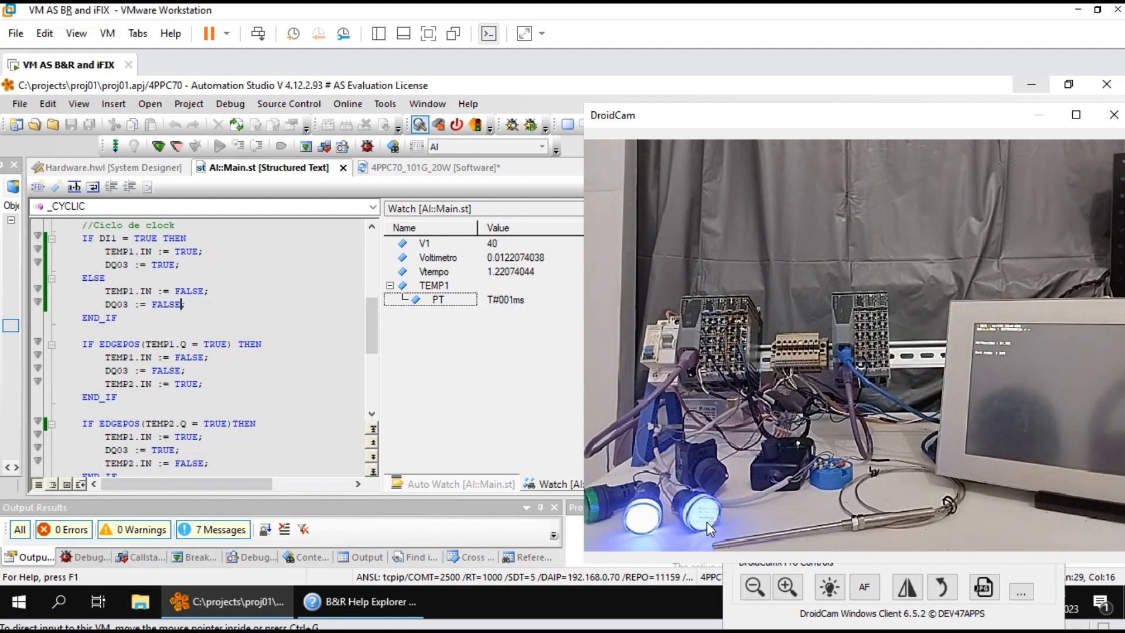
Stop monitoring Main.st and move the AI program from Cyclic #4 to Cyclic #7 (1000 ms) in the software configuration
left_click(421, 129)
left_click(422, 129)
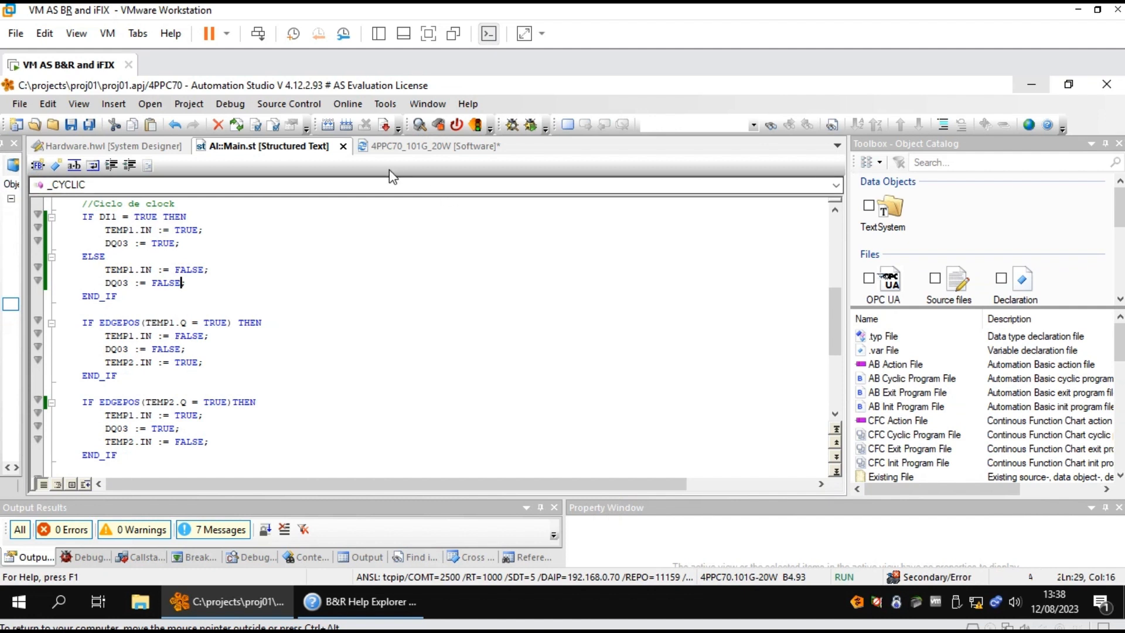
left_click(418, 148)
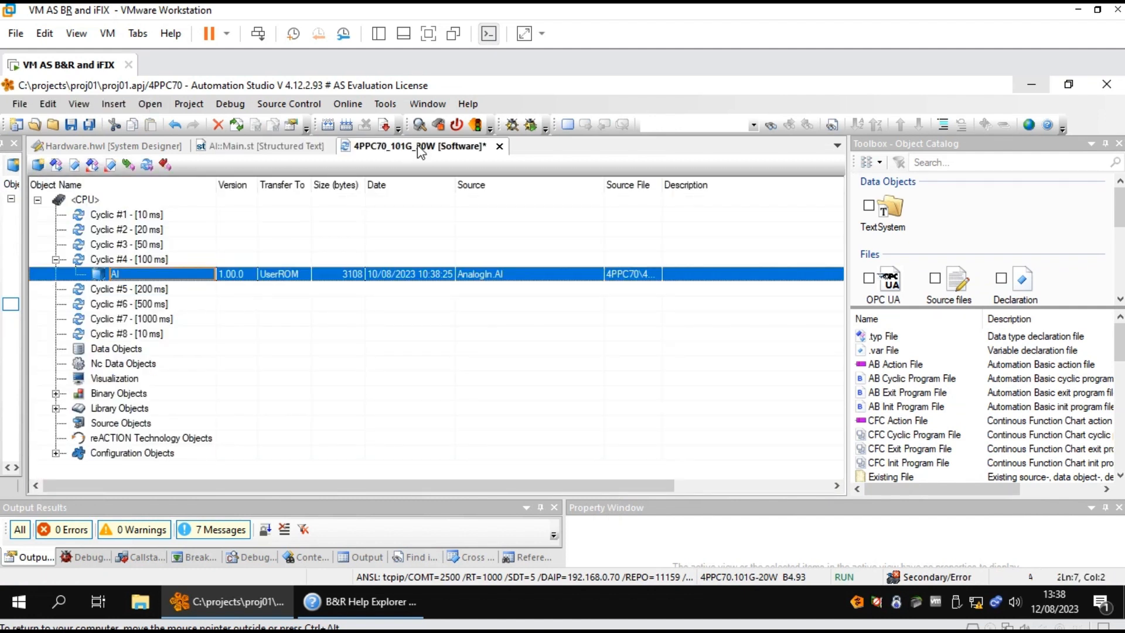
left_click(99, 275)
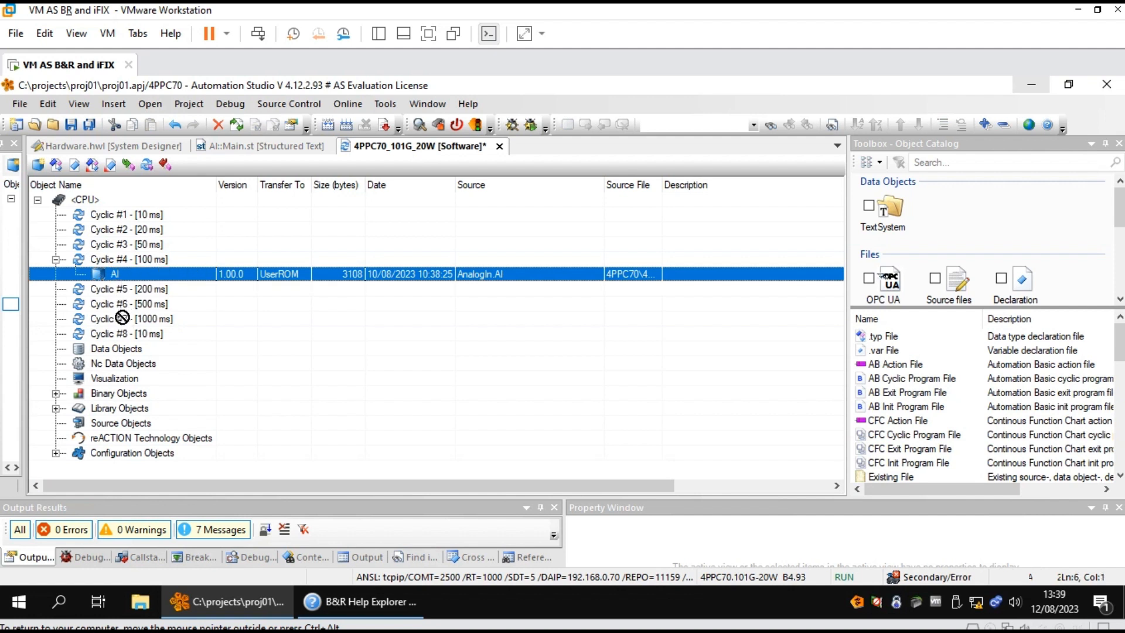
left_click_drag(122, 317, 124, 319)
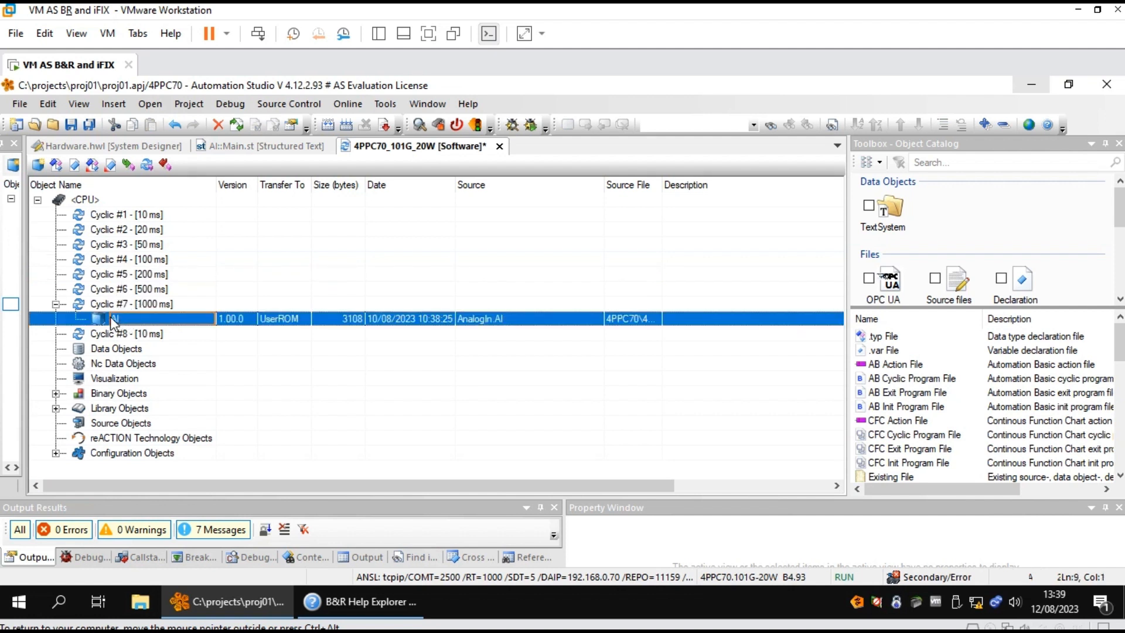
Widen the Logical View and start the build and transfer from Main.st, acknowledging the evaluation license notice
left_click_drag(25, 286, 152, 295)
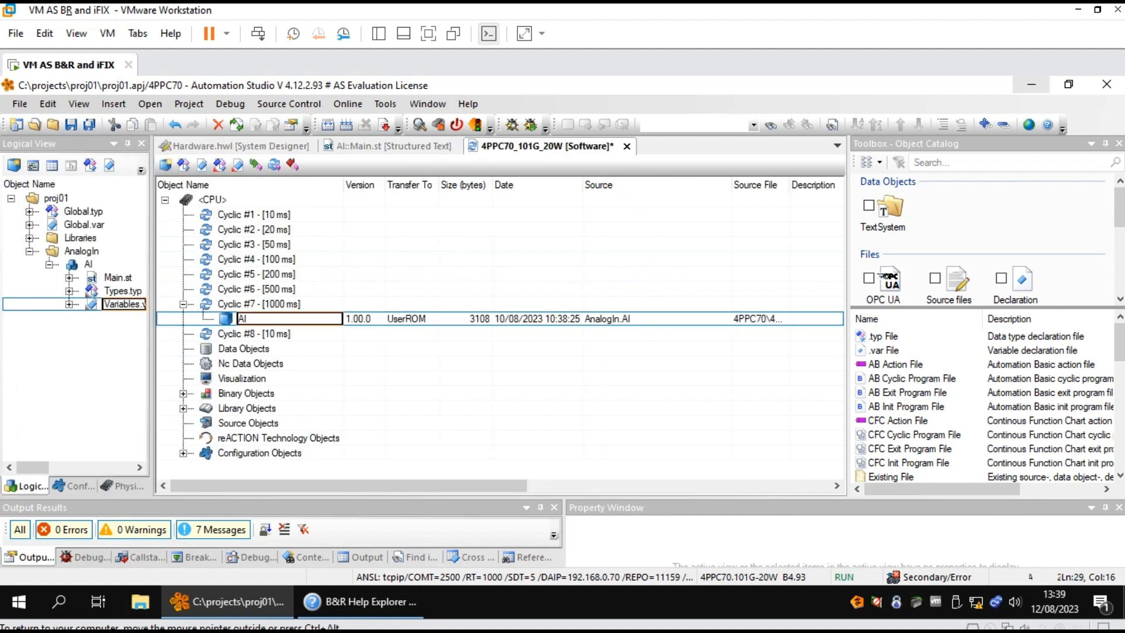
left_click(397, 149)
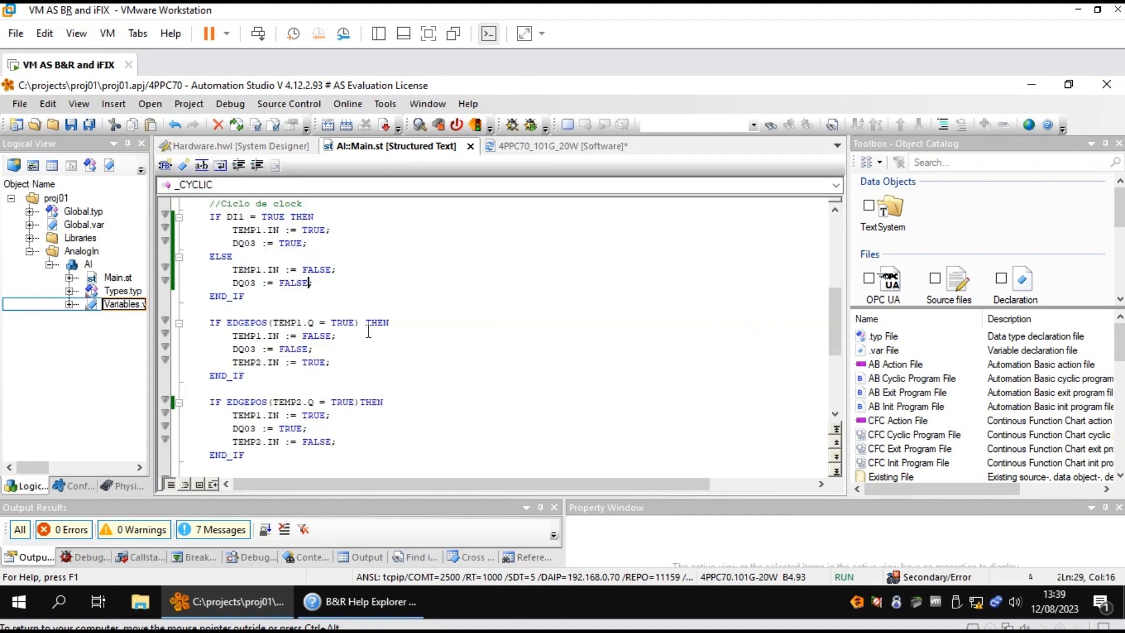
left_click(384, 125)
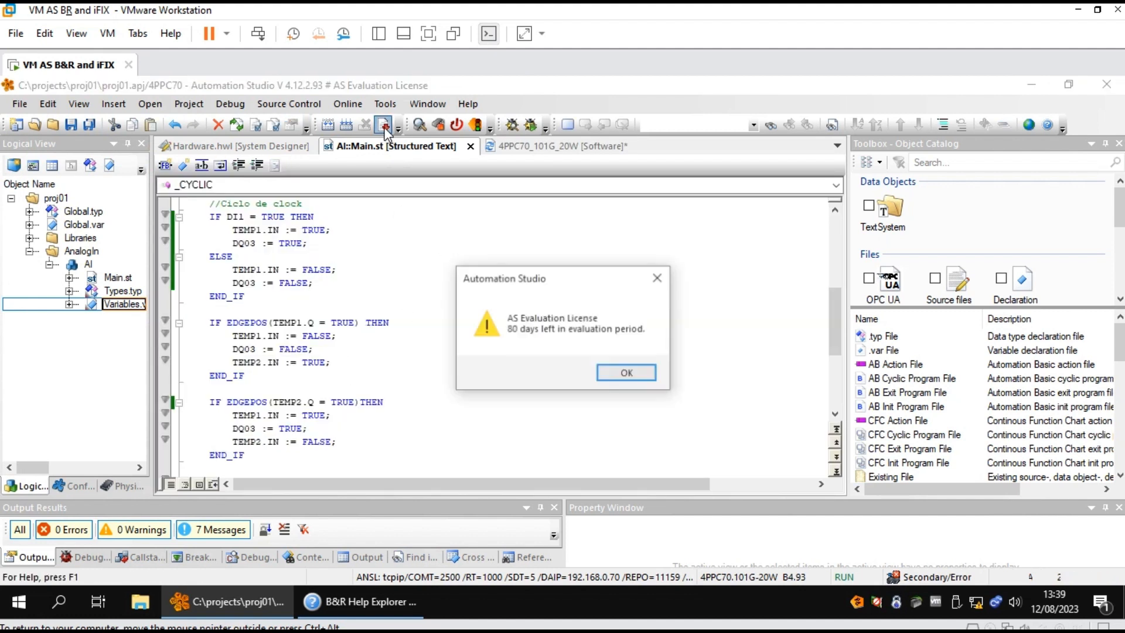
left_click(627, 373)
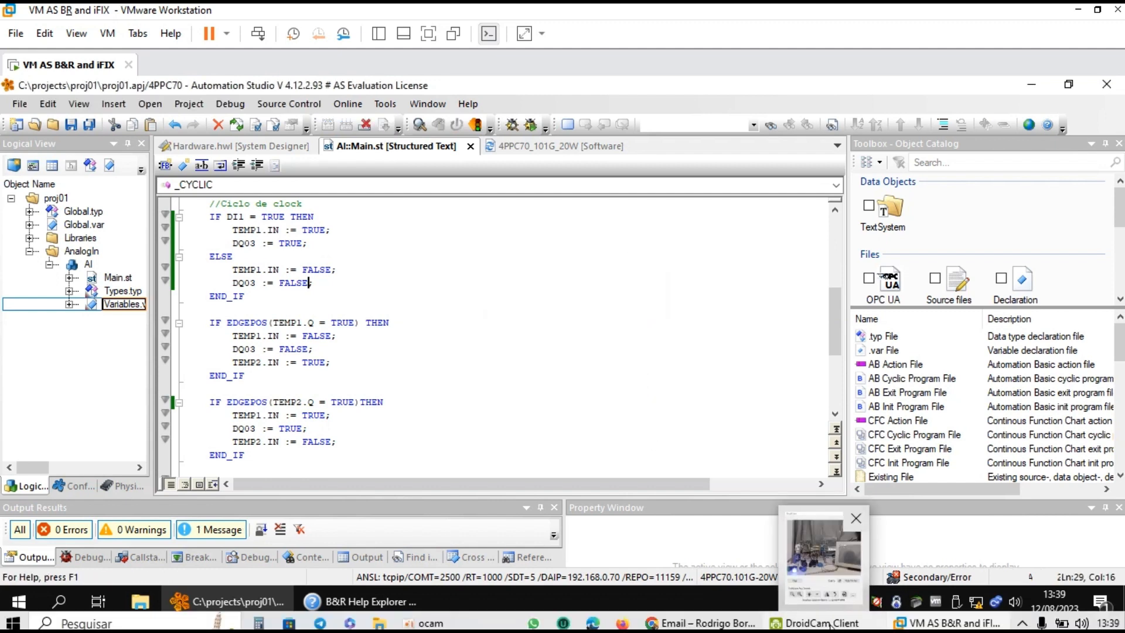
Enlarge the Output Results to follow the build, and watch the output lamps in DroidCam
left_click(829, 625)
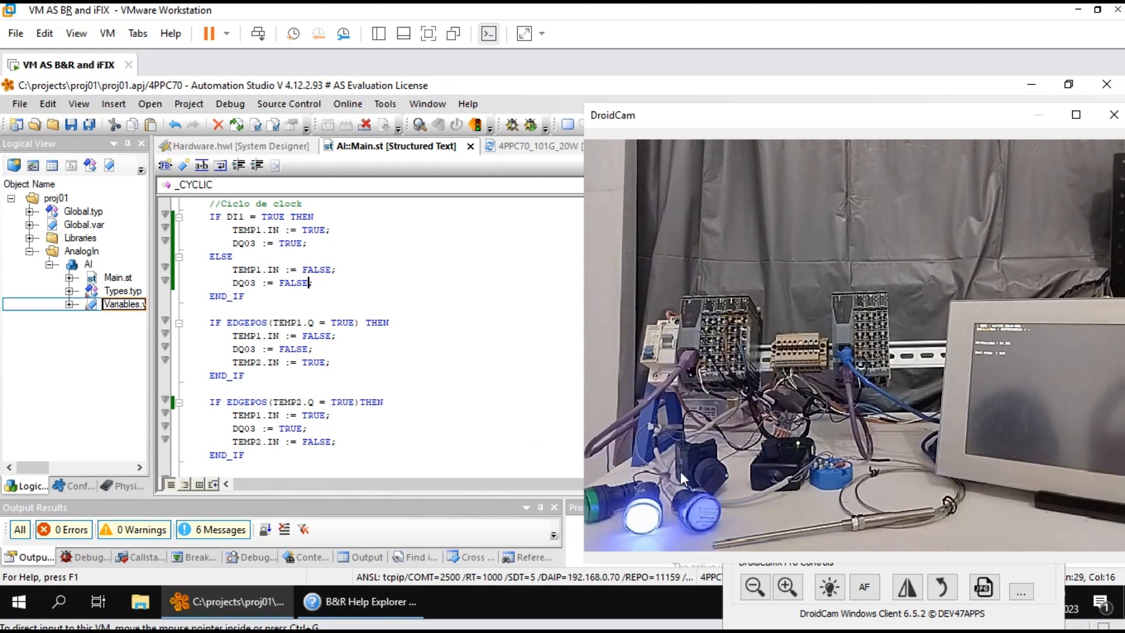
left_click_drag(419, 498, 417, 378)
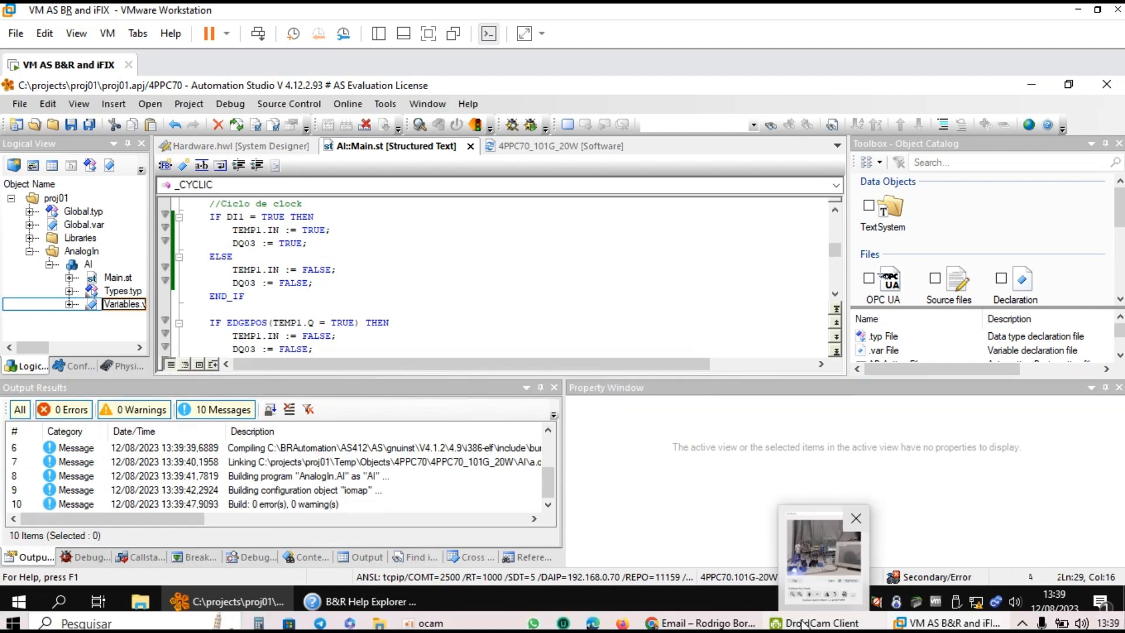
left_click(798, 621)
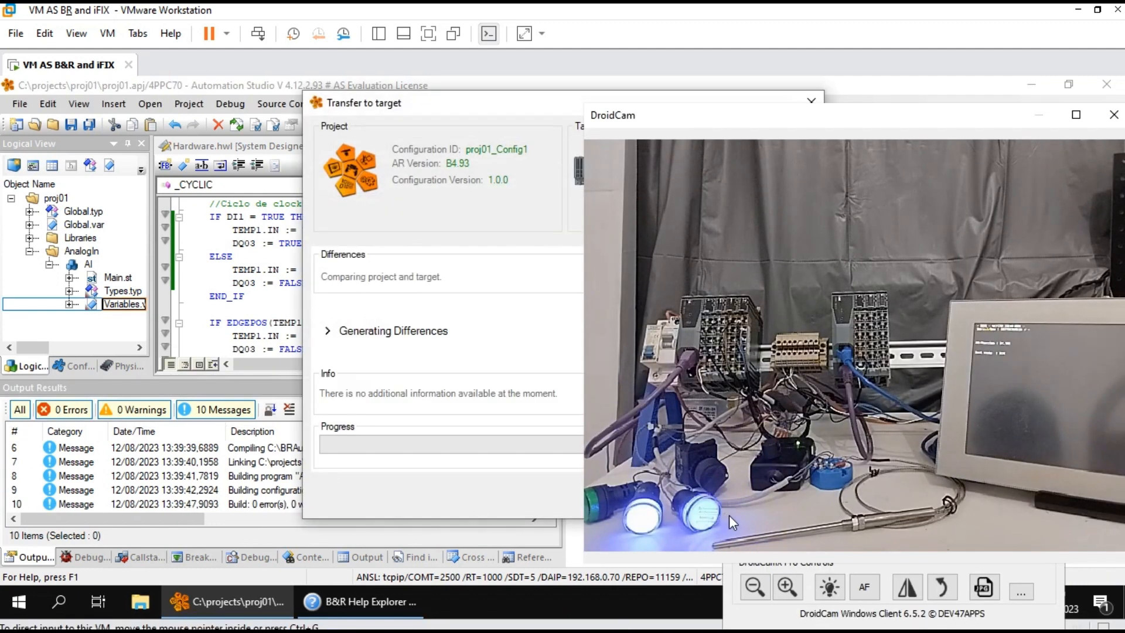
Transfer the project to the target and watch the output lamps in DroidCam during the installation
left_click(491, 105)
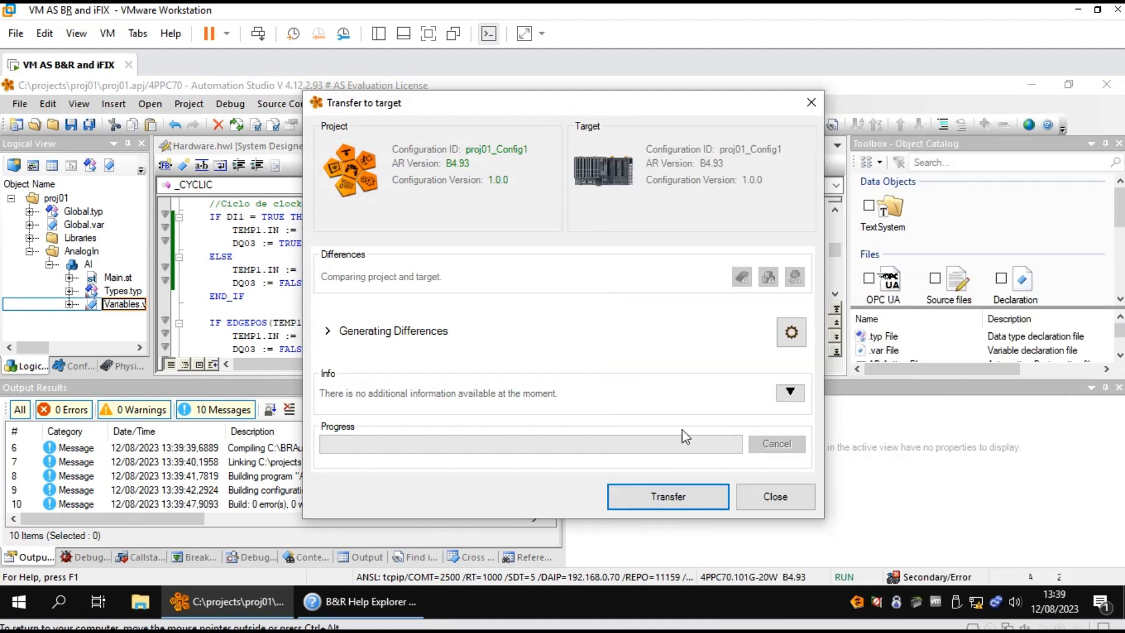
left_click(698, 493)
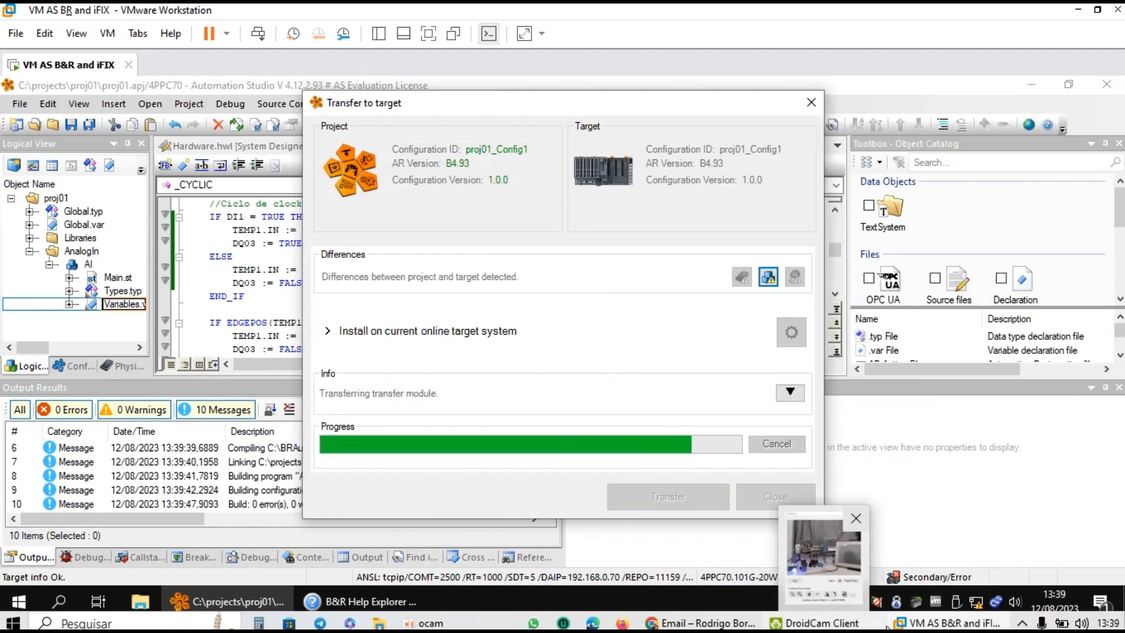
left_click(911, 624)
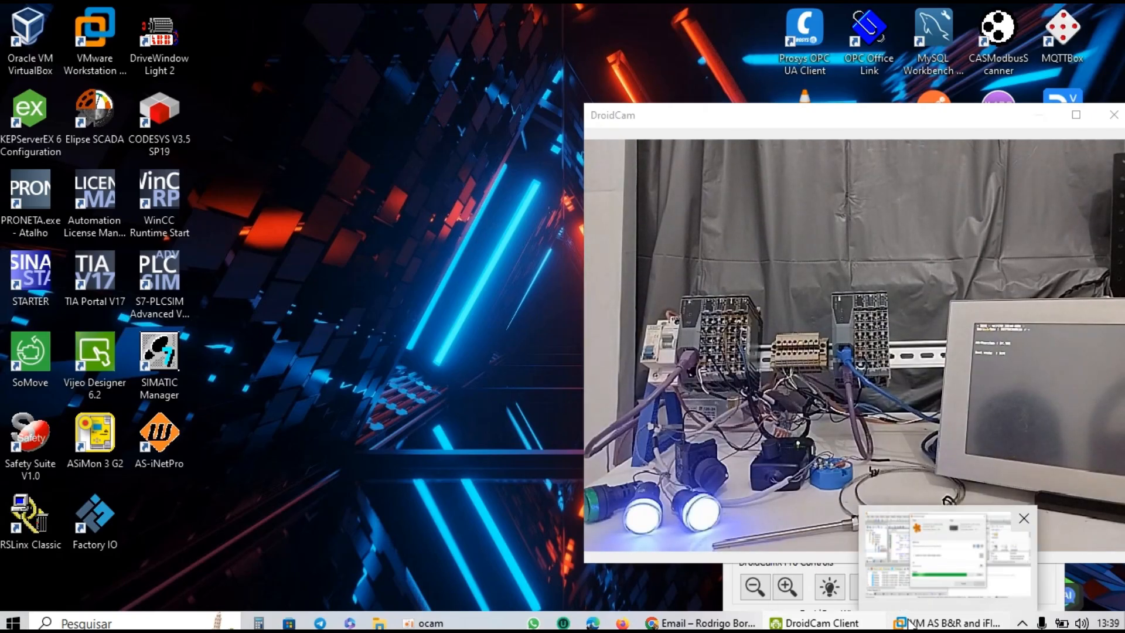
left_click(913, 623)
left_click(824, 624)
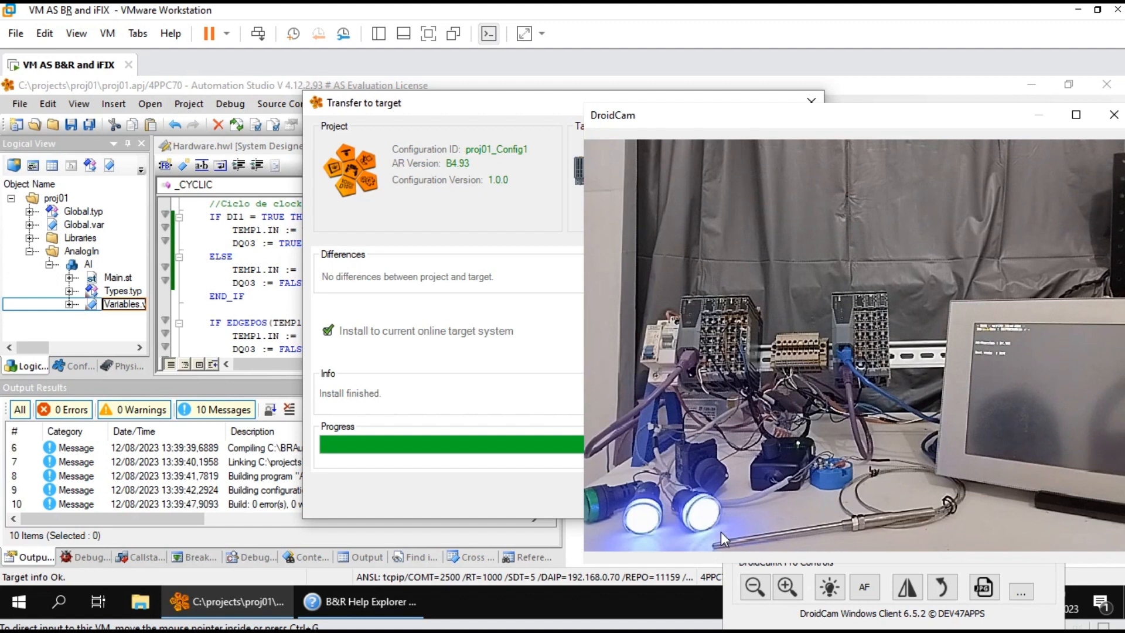
Close the finished transfer dialog and turn monitor mode back on for Main.st
left_click(513, 106)
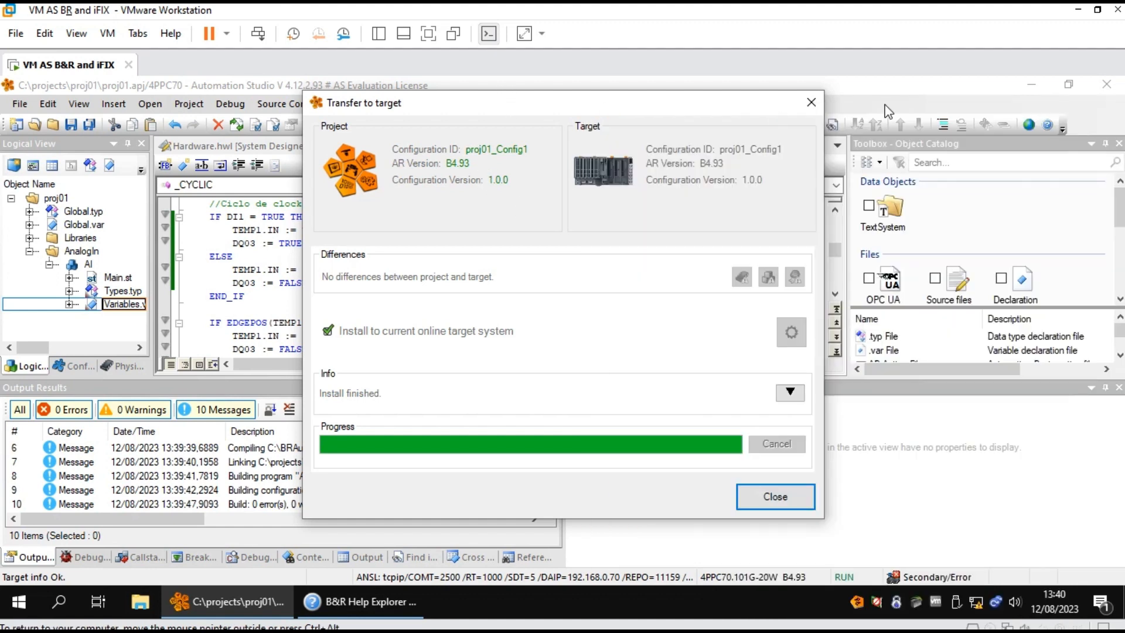
left_click(811, 103)
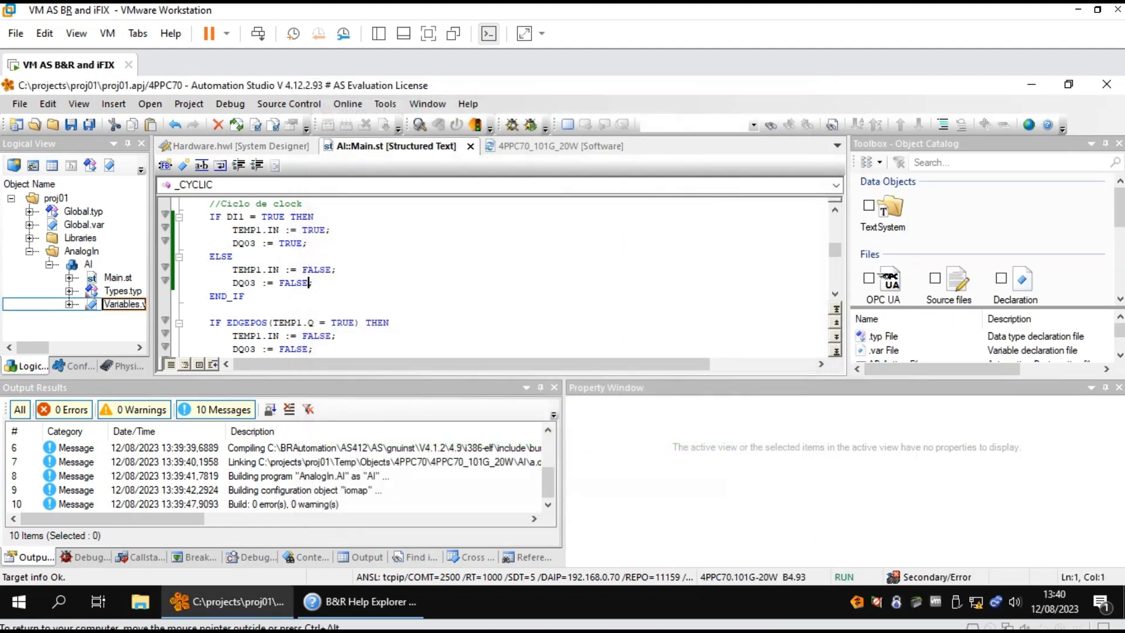
left_click(420, 125)
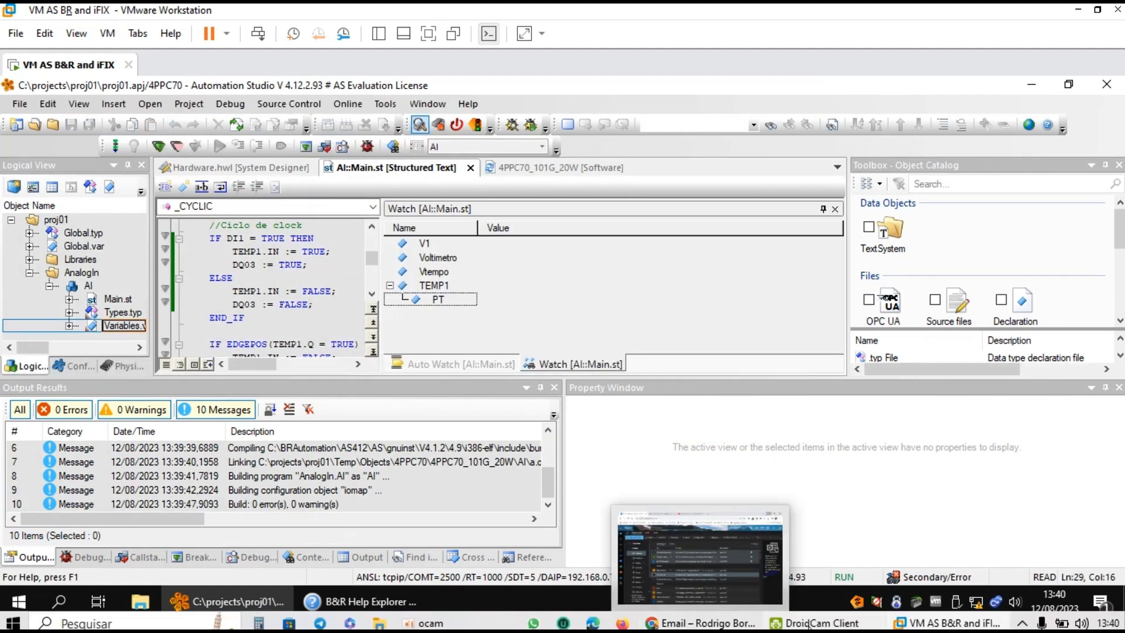
Check the output lamps in DroidCam, and with monitor mode off move the AI program to Cyclic #1 [10 ms] in the software configuration
left_click(815, 624)
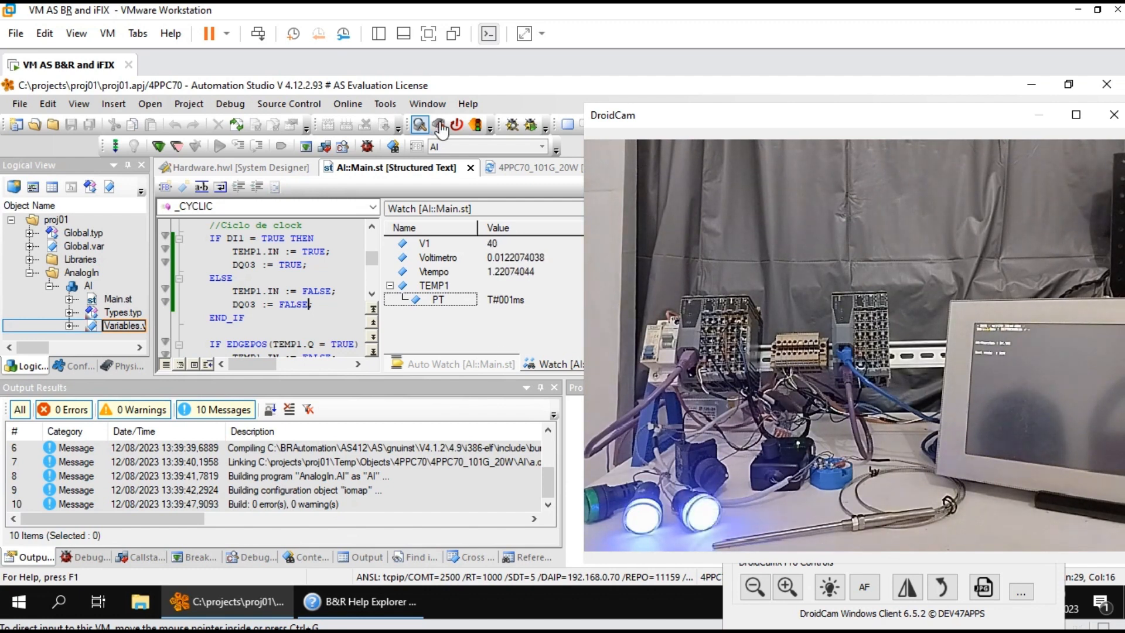
left_click(419, 129)
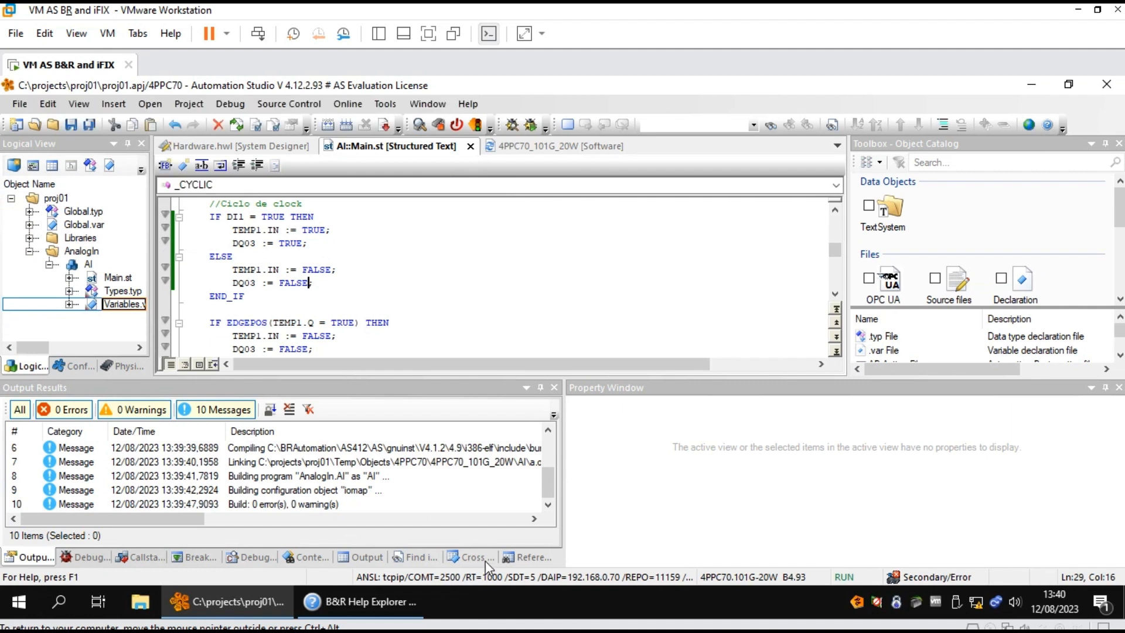
left_click(564, 147)
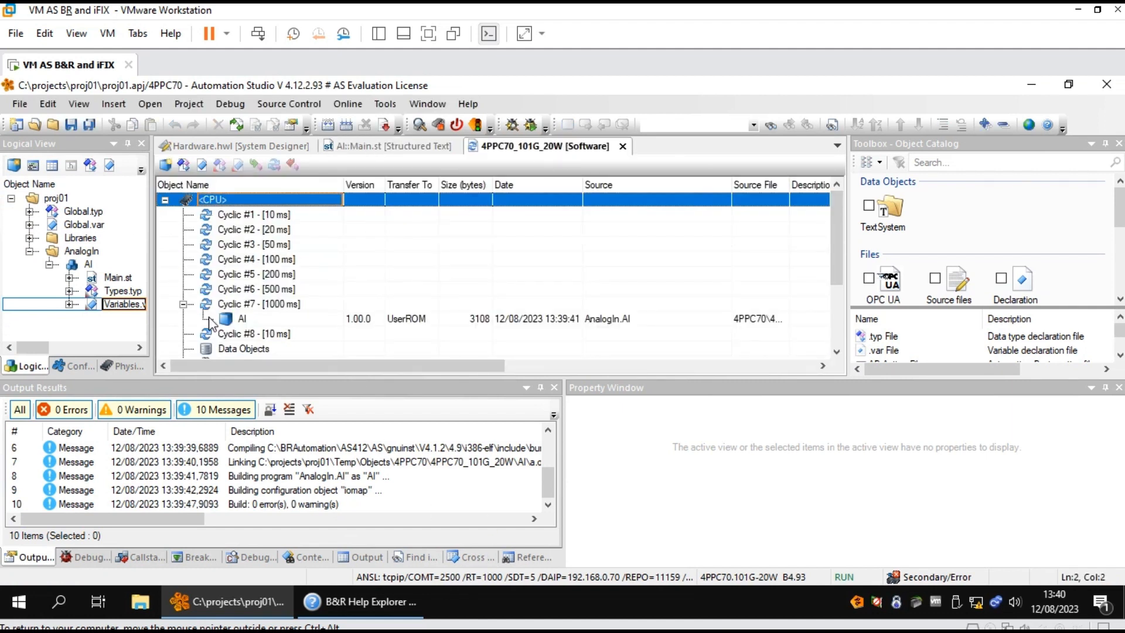
left_click_drag(224, 319, 242, 217)
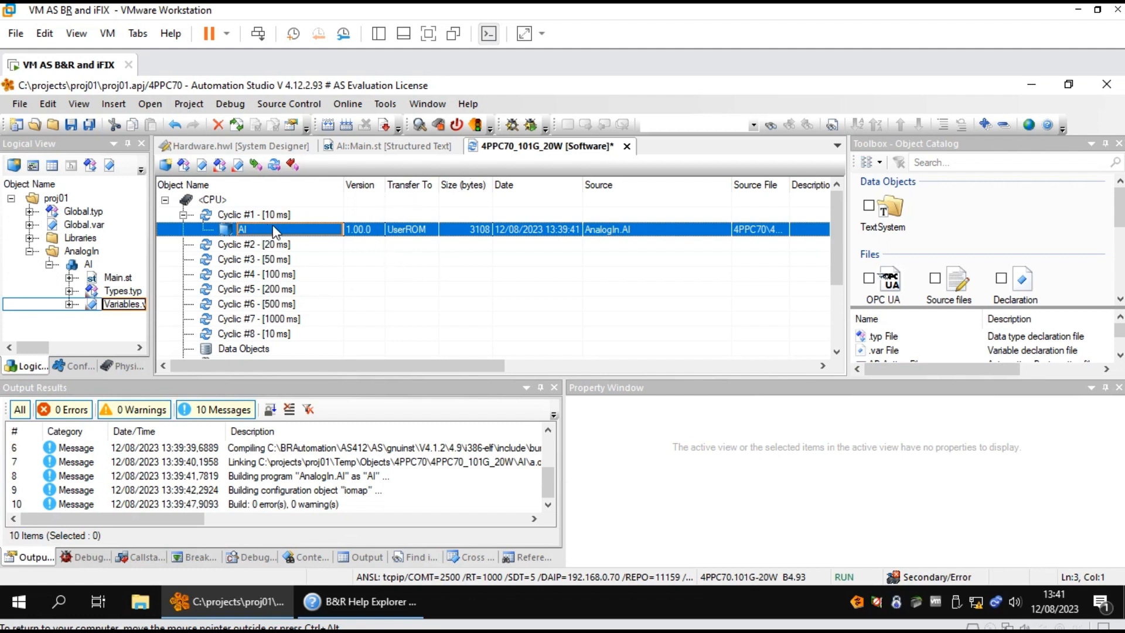
Build the project for transfer, acknowledging the evaluation license notice, and watch the output lamps in DroidCam
left_click(384, 126)
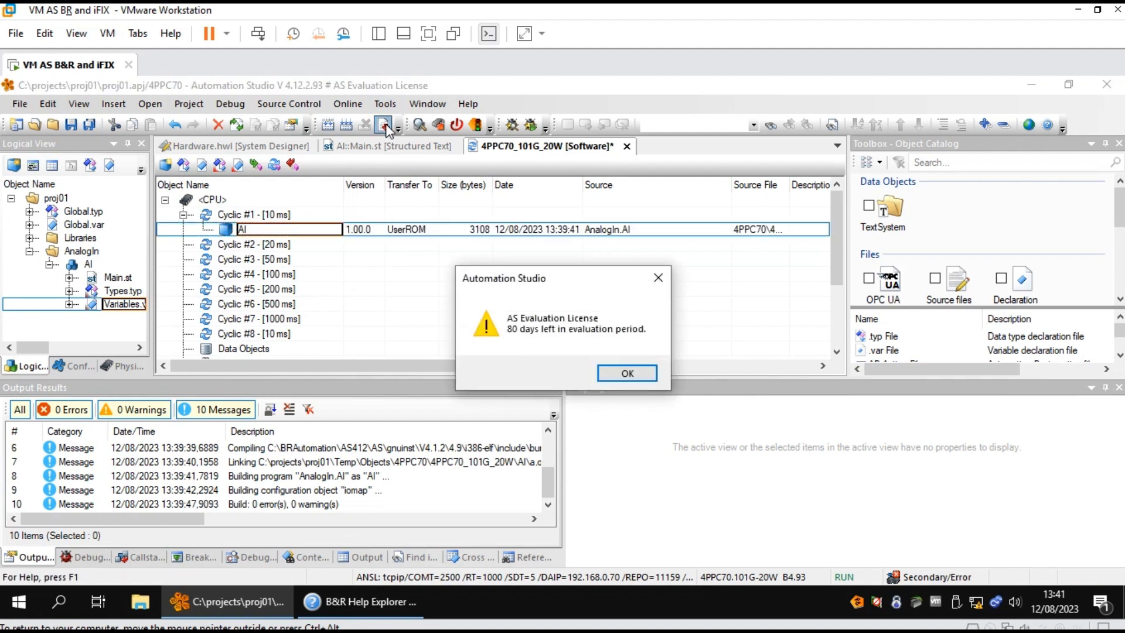
left_click(617, 372)
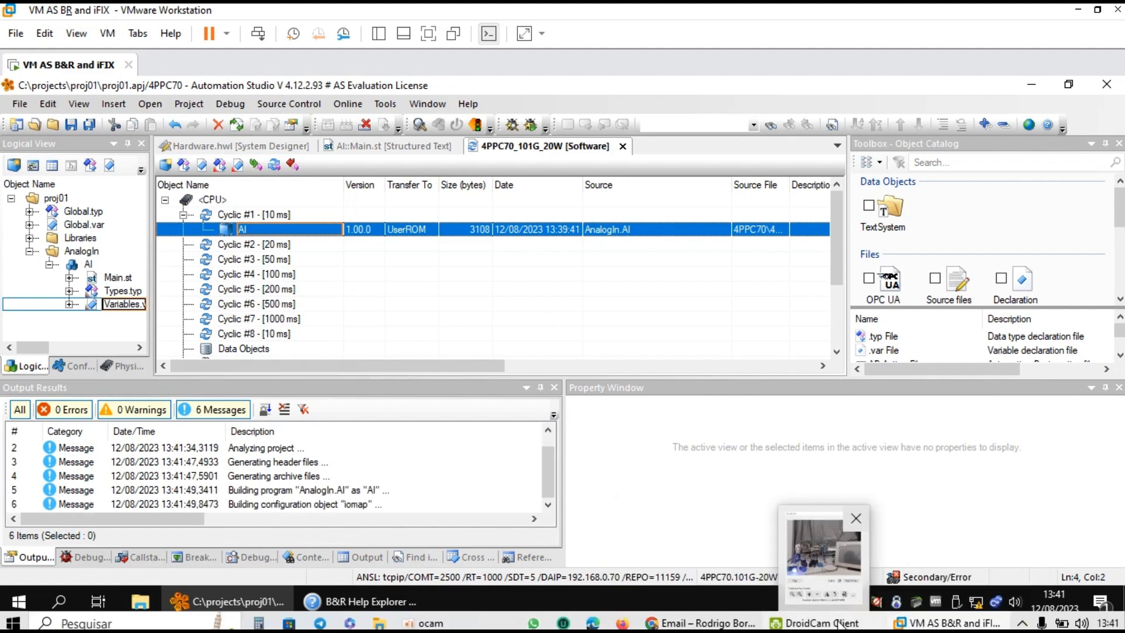
left_click(841, 624)
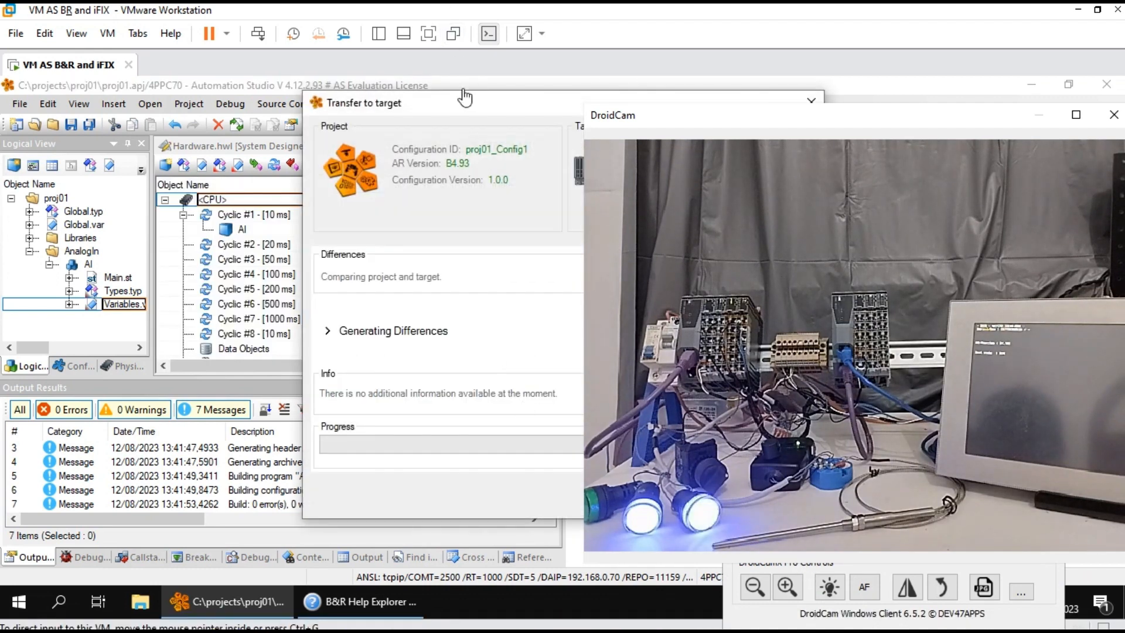
Transfer the project with AI in Cyclic #1 to the target and watch the output lamps in DroidCam during the installation
left_click(469, 111)
left_click(678, 494)
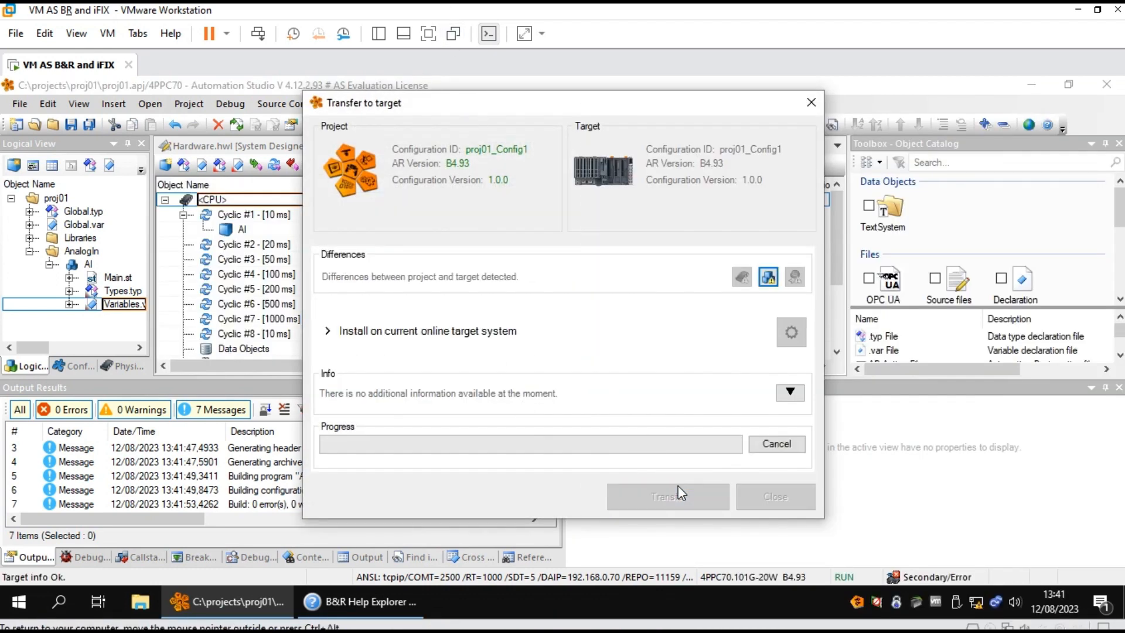
left_click(826, 623)
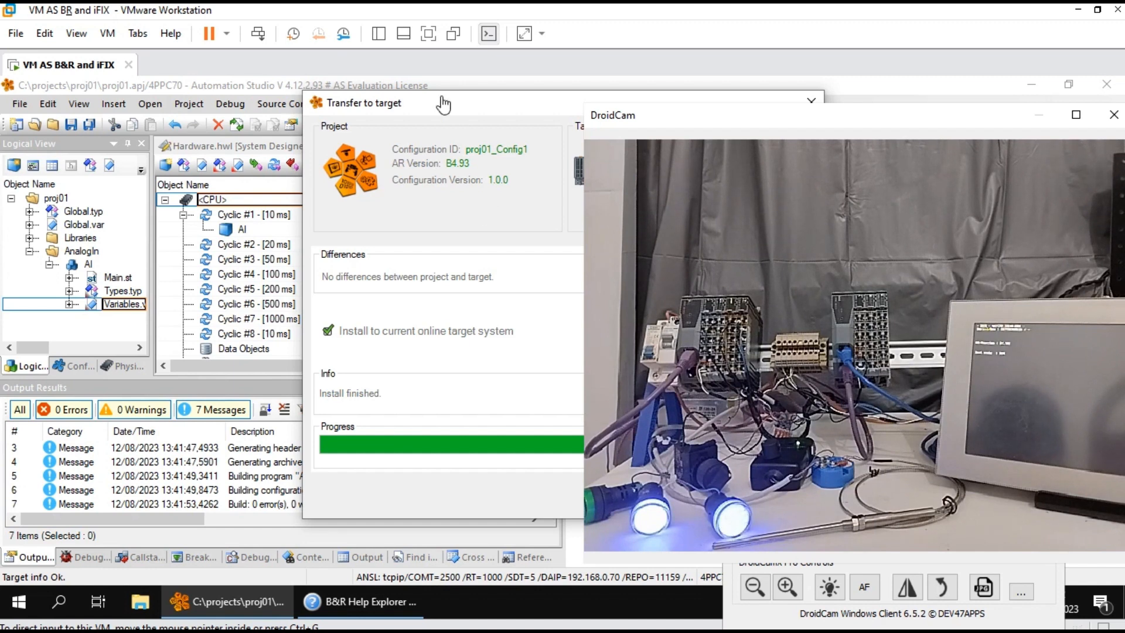
left_click(462, 115)
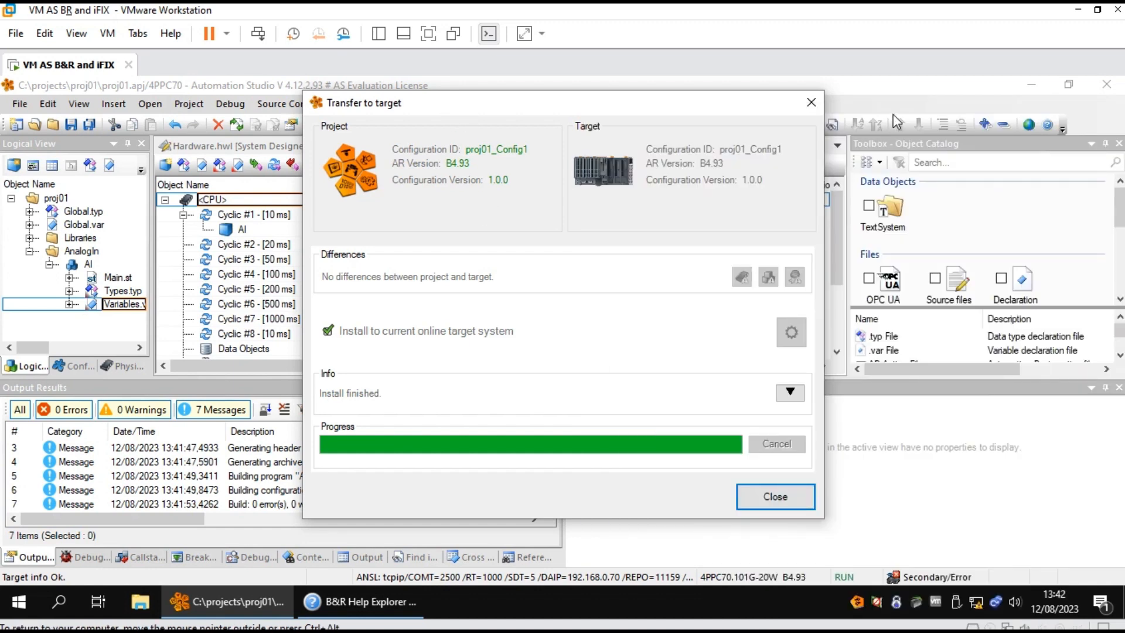
Close the finished transfer dialog and monitor Main.st while checking the output lamps in DroidCam
left_click(811, 104)
left_click(420, 125)
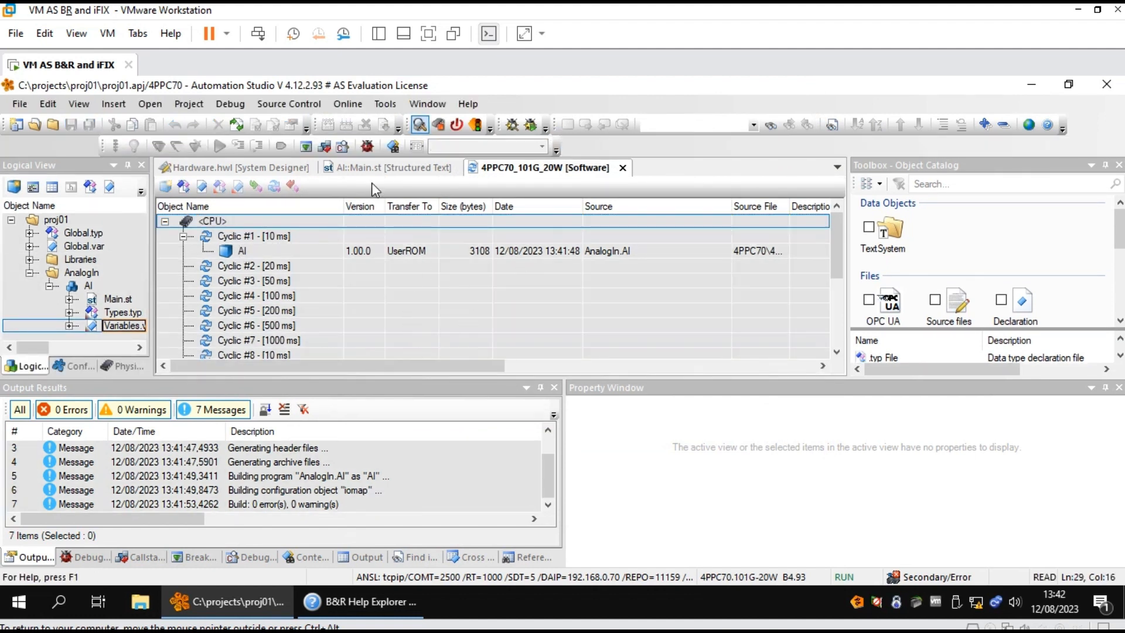
left_click(354, 169)
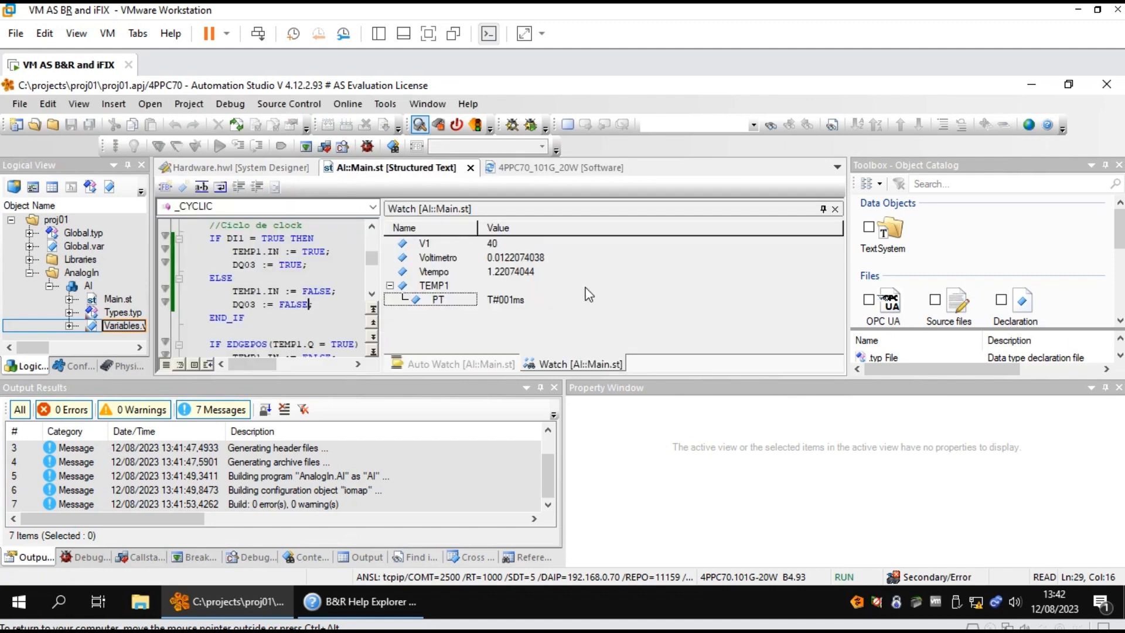
mouse_move(700, 623)
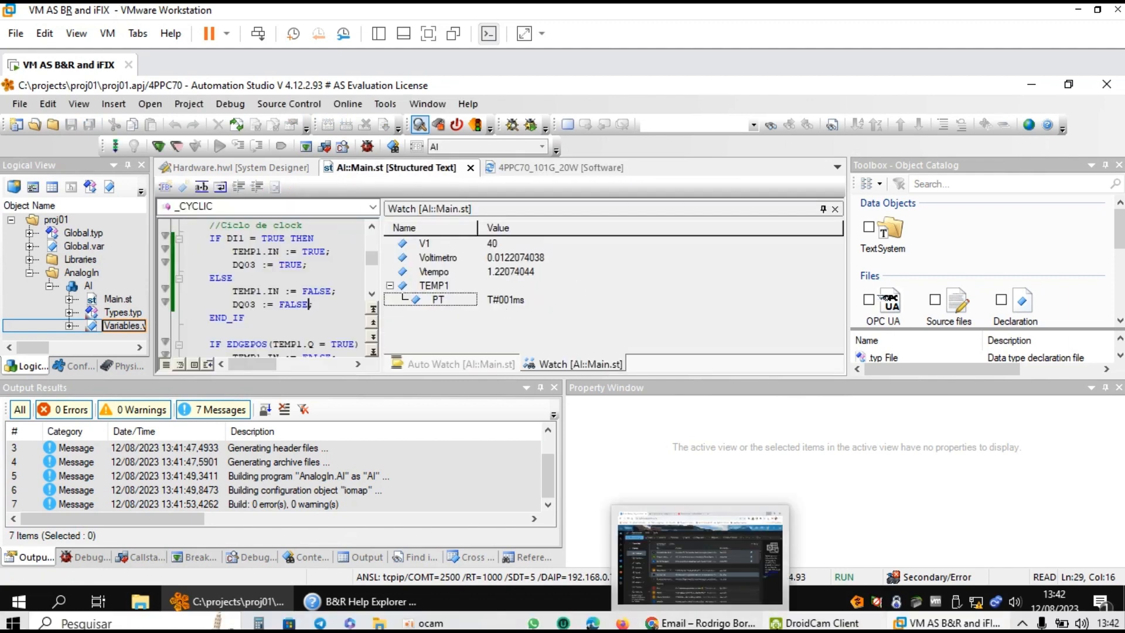
left_click(815, 623)
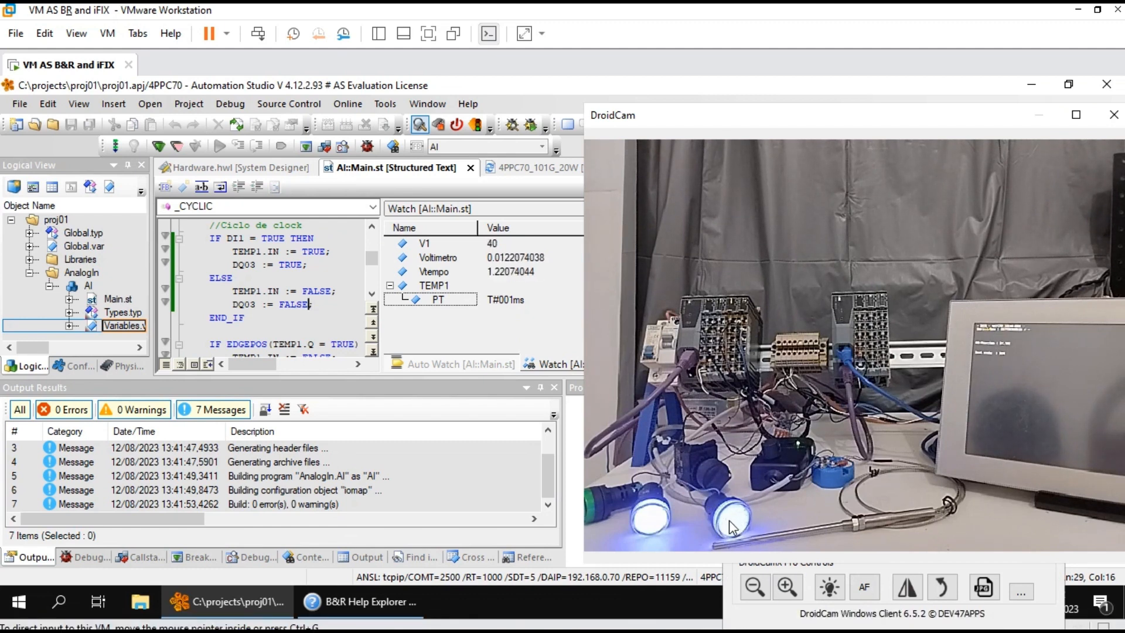
left_click(510, 179)
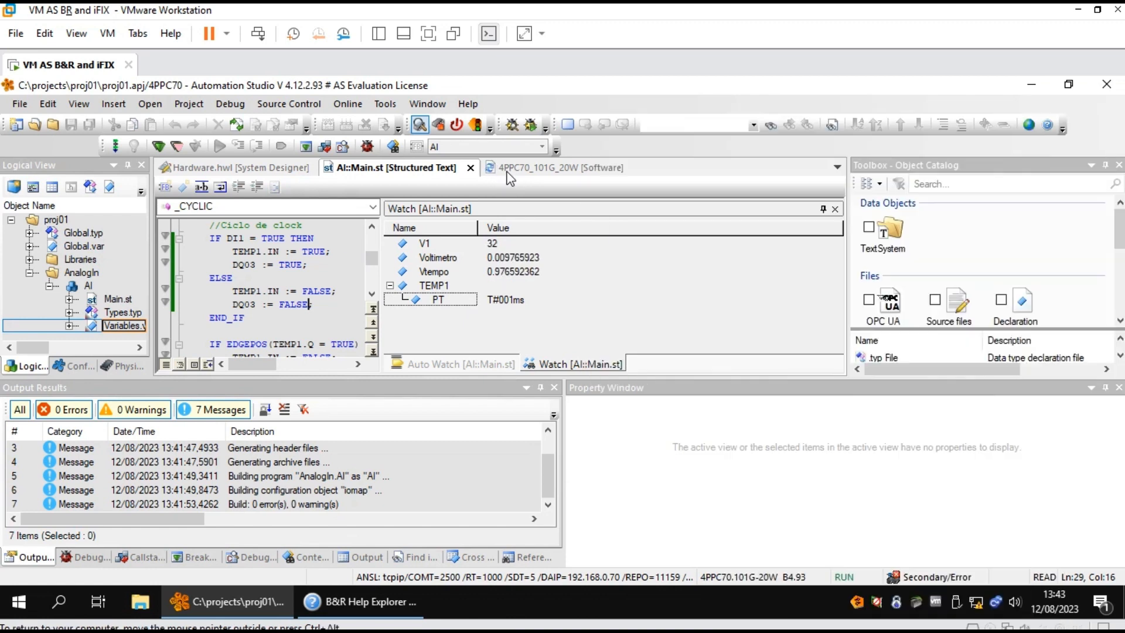
Leave monitor mode and move the AI program to Cyclic #4 [100 ms] in the 4PPC70_101G_20W software configuration
left_click(510, 174)
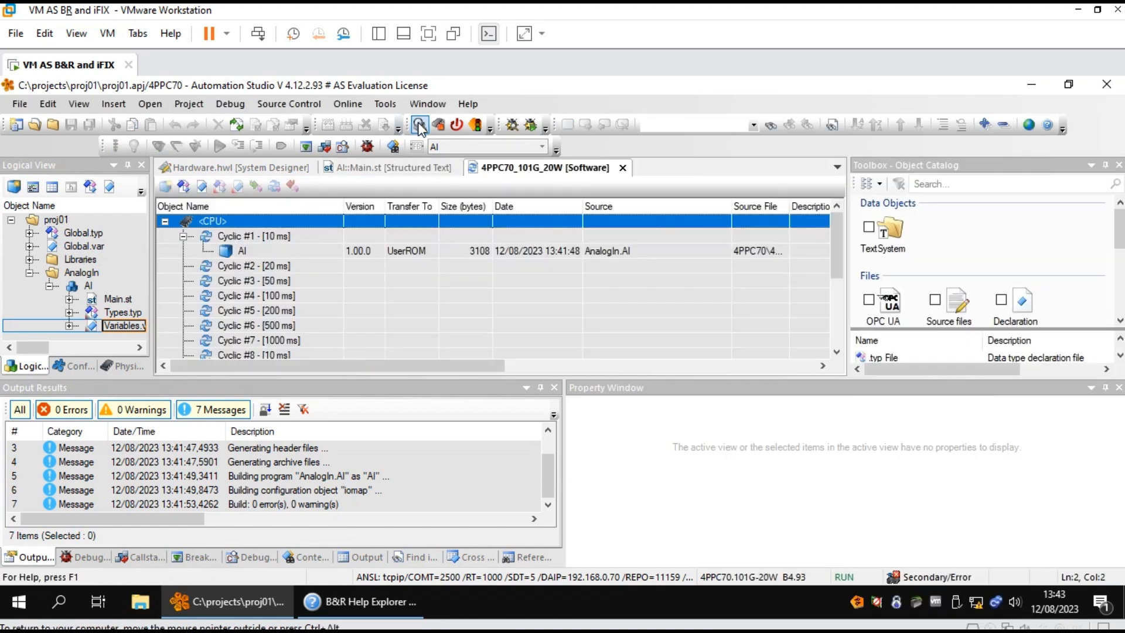
left_click(394, 147)
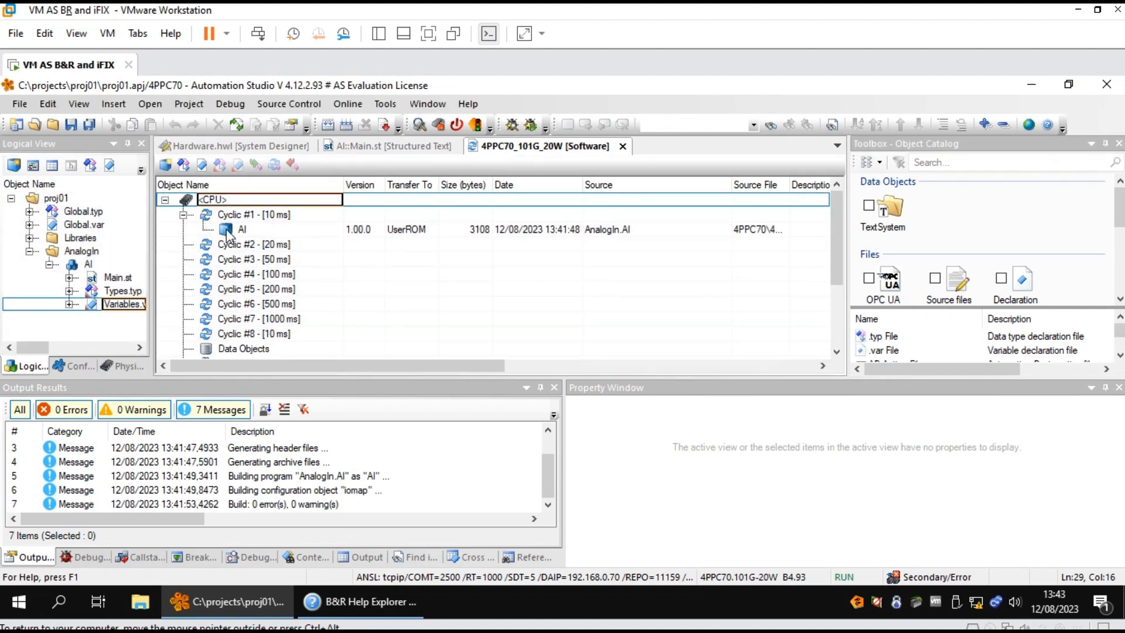
left_click(231, 232)
left_click_drag(270, 276, 267, 274)
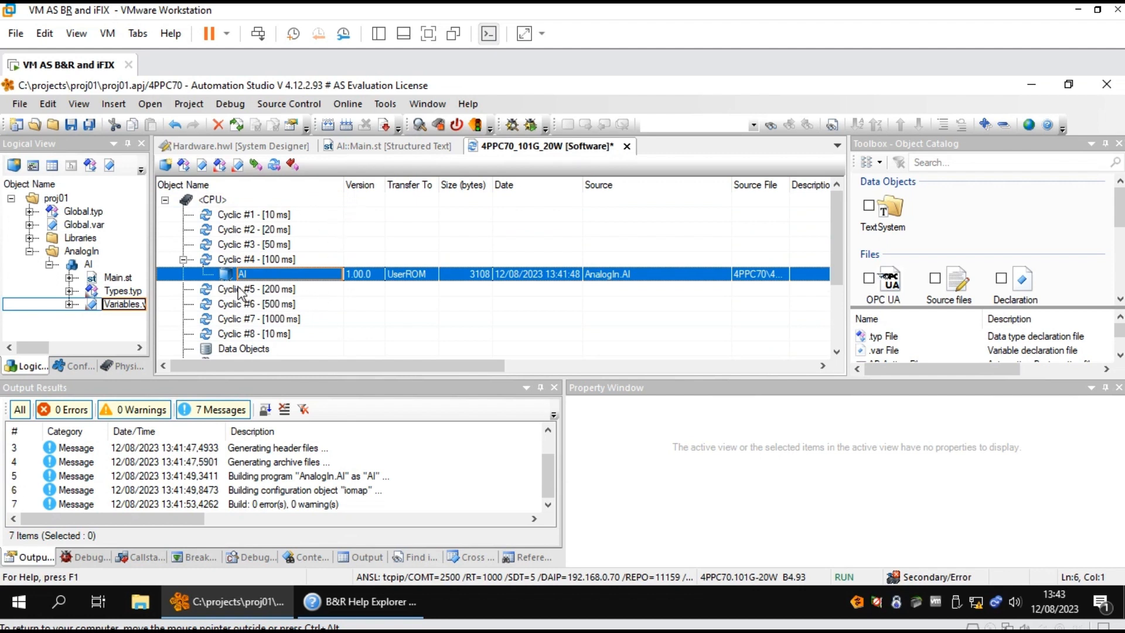
Build the project with AI in Cyclic #4 for transfer, acknowledging the evaluation license notice, and watch the lamps in DroidCam
left_click(384, 124)
left_click(626, 374)
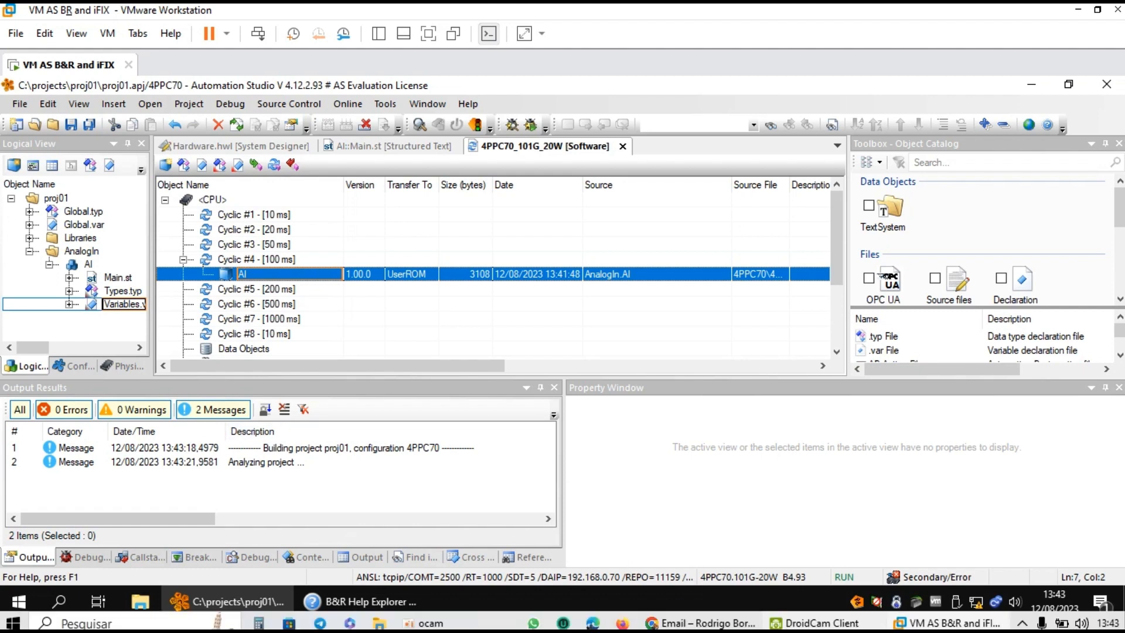
mouse_move(817, 623)
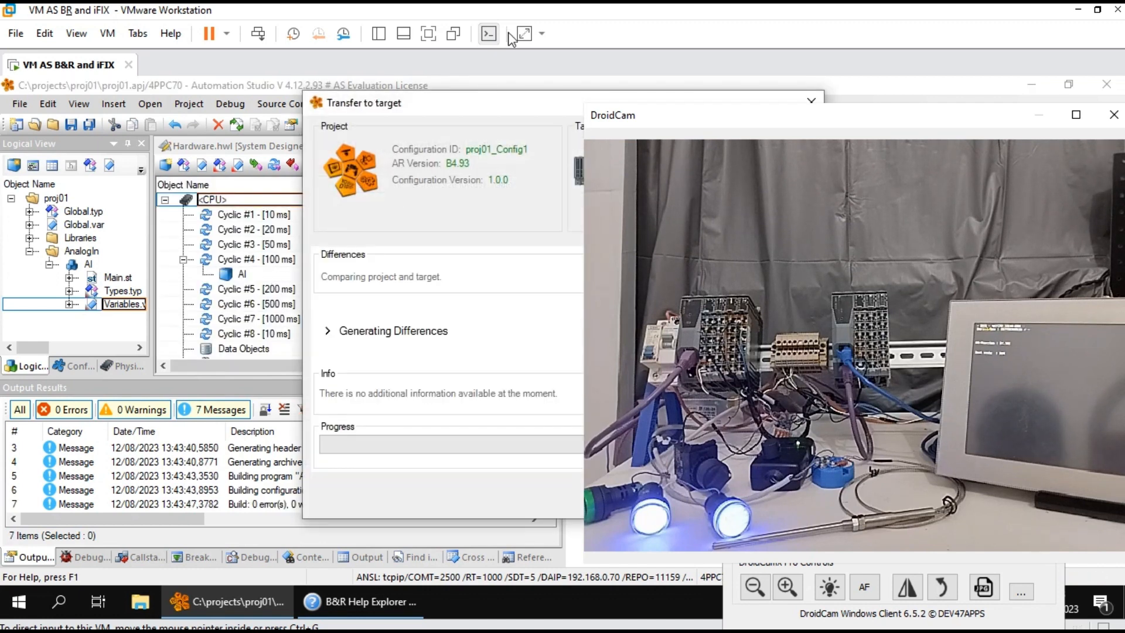
Transfer the project to the target while watching the output lamps in DroidCam, and close the finished transfer dialog
left_click(517, 110)
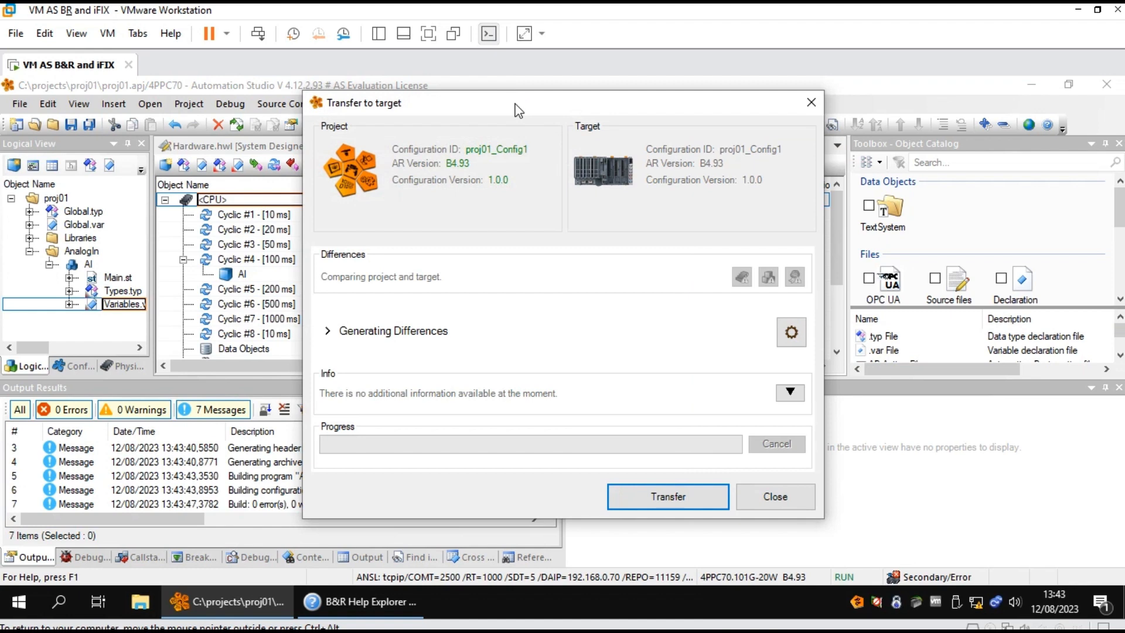
left_click(659, 495)
left_click(822, 623)
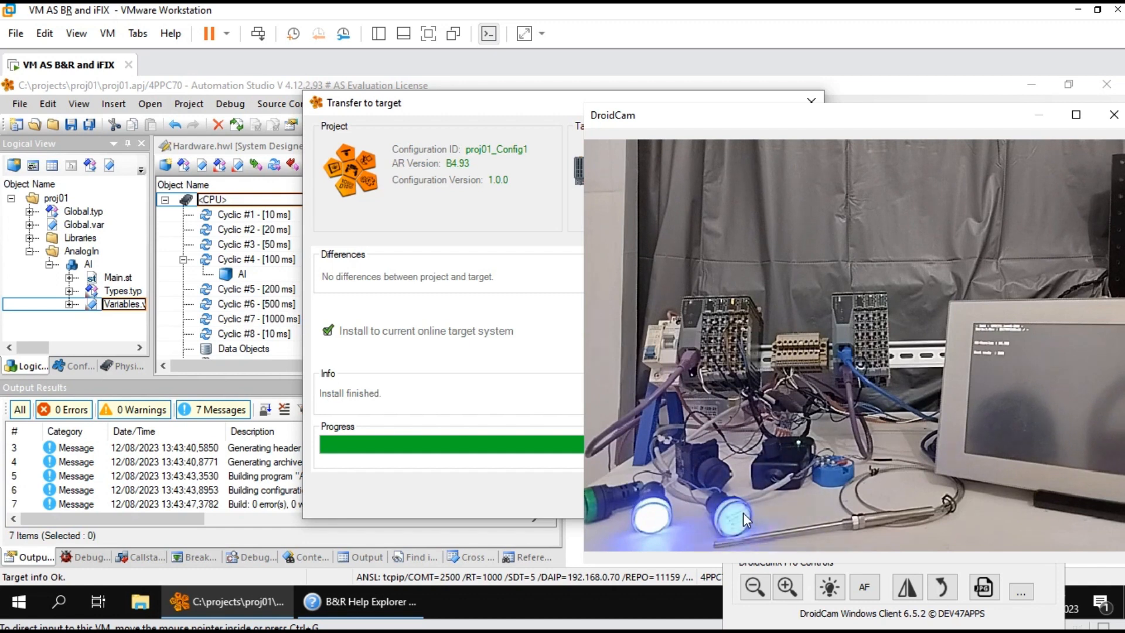
left_click(490, 110)
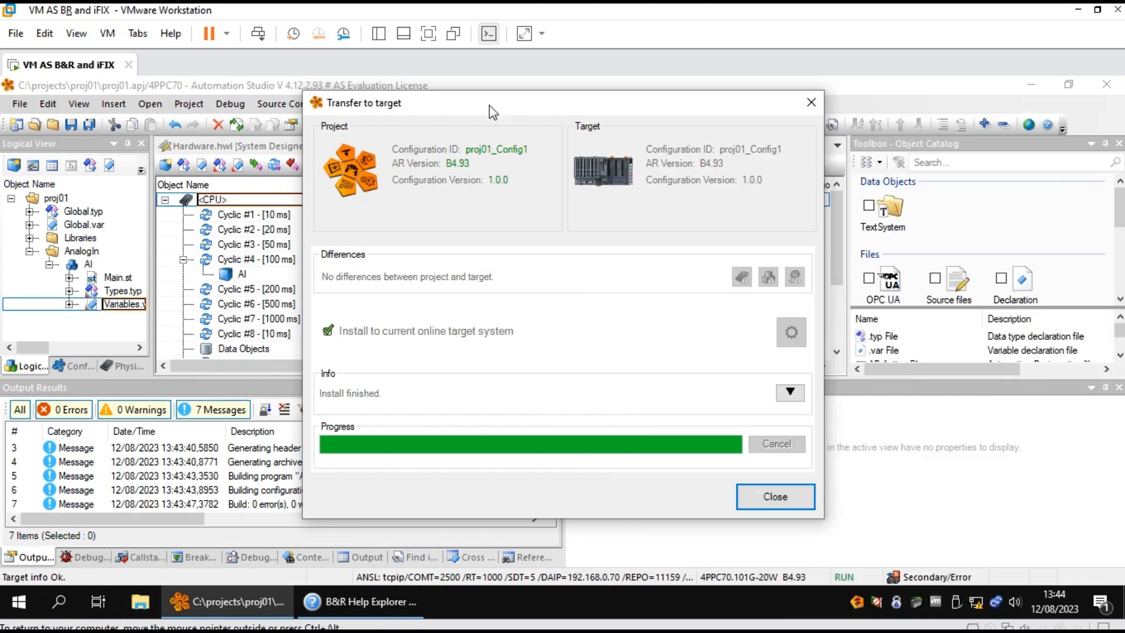
left_click(775, 498)
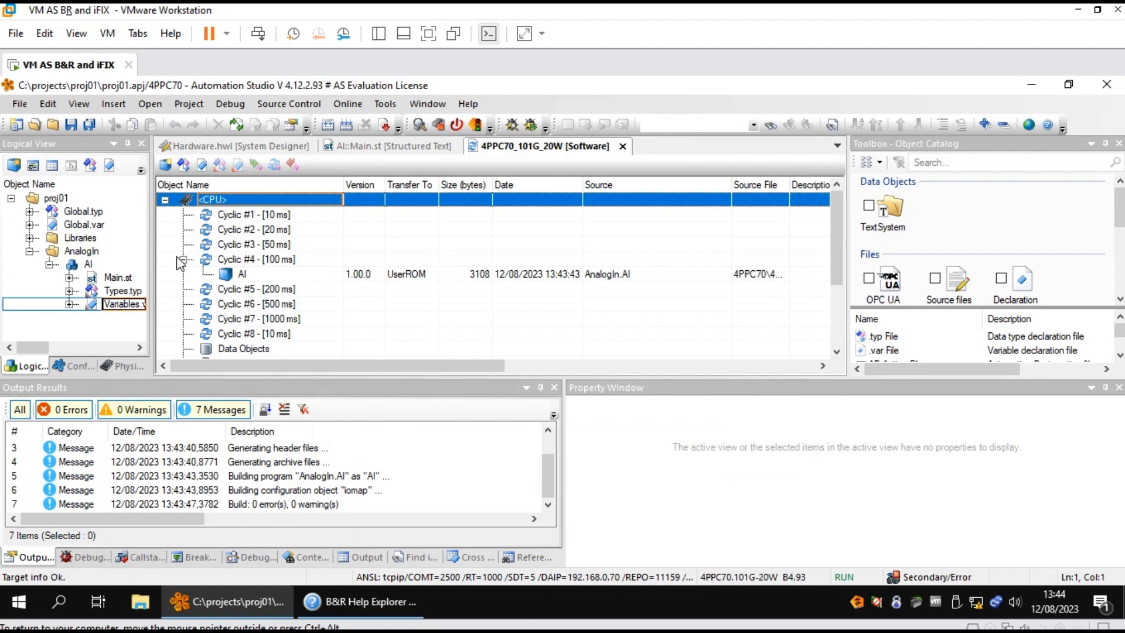
Collapse the Cyclic #4 task class in the software configuration and widen the Logical View
left_click(183, 259)
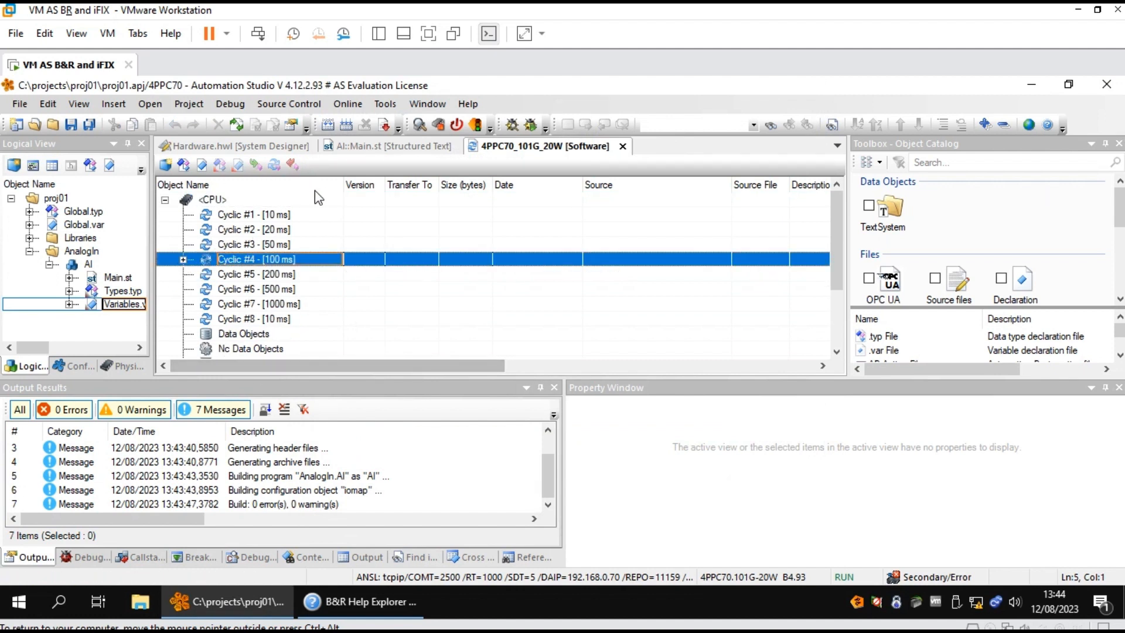
left_click_drag(839, 257, 838, 285)
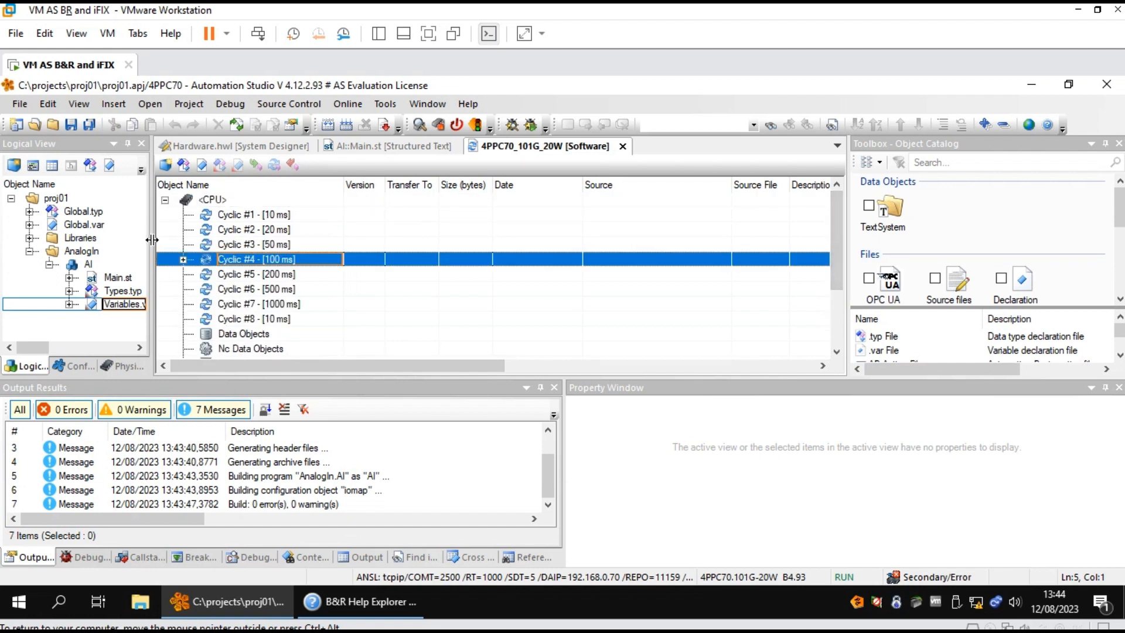
left_click_drag(152, 240, 217, 241)
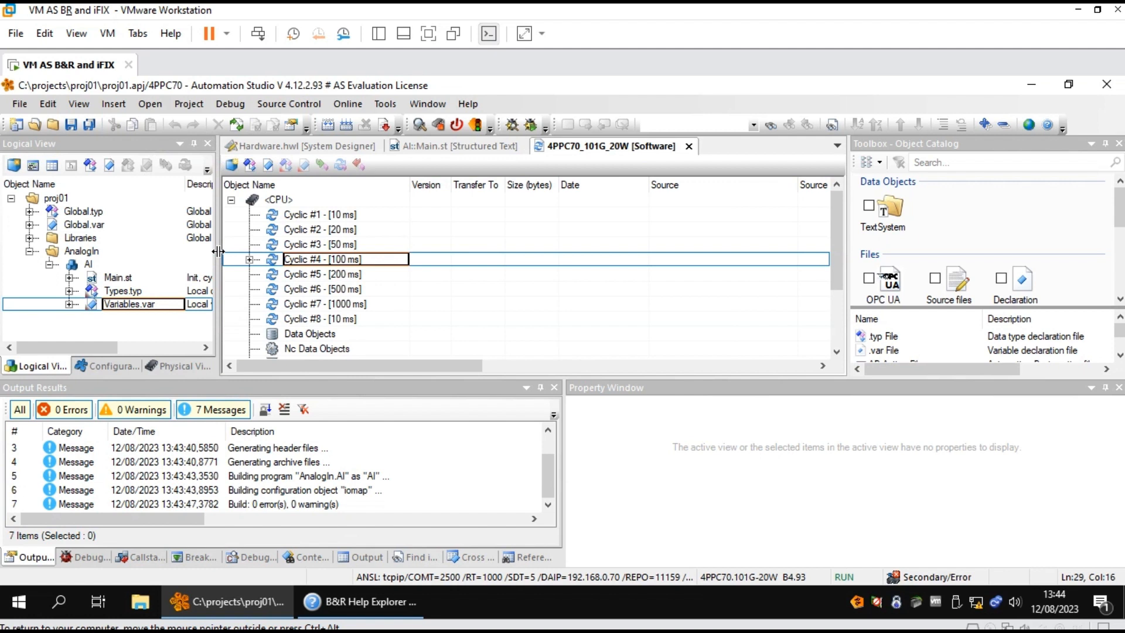